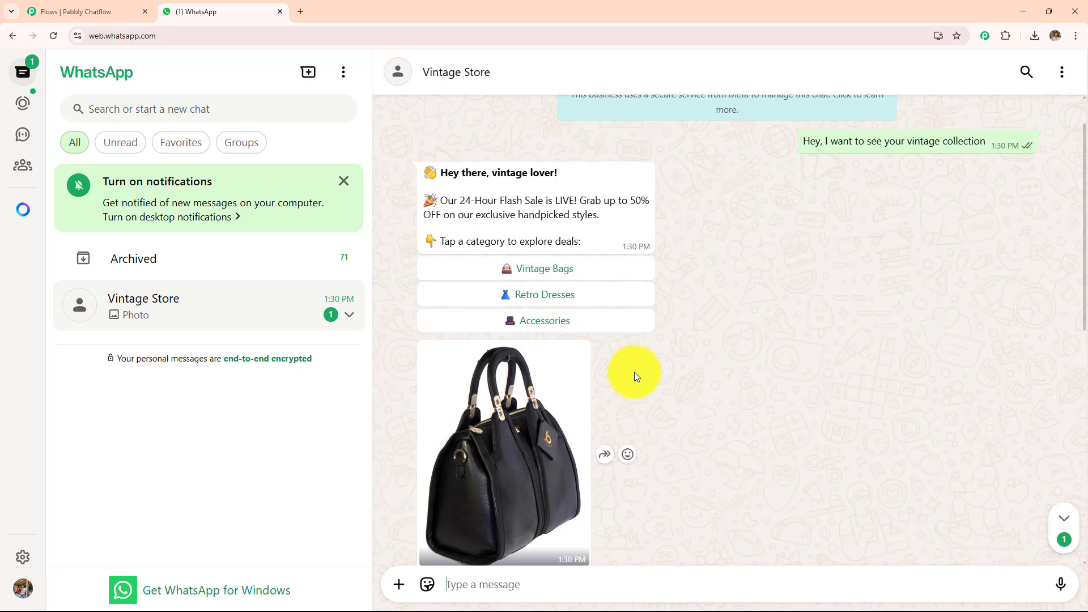
Look through the Vintage Store flash-sale messages and choose the Vintage Bags category.
scroll(634, 372, down, 6)
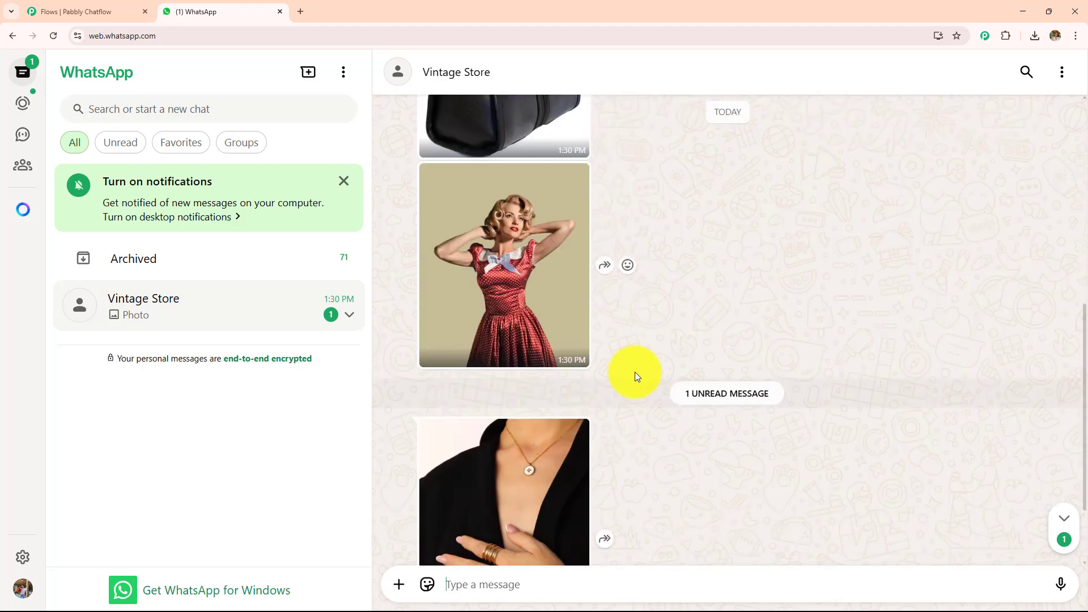
scroll(689, 301, up, 7)
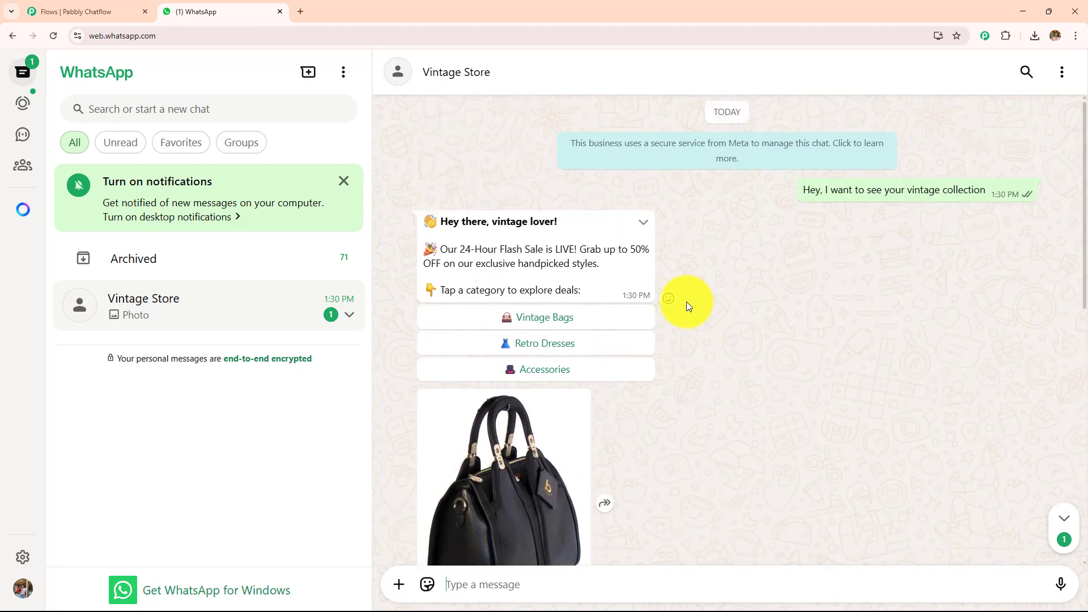
click(542, 325)
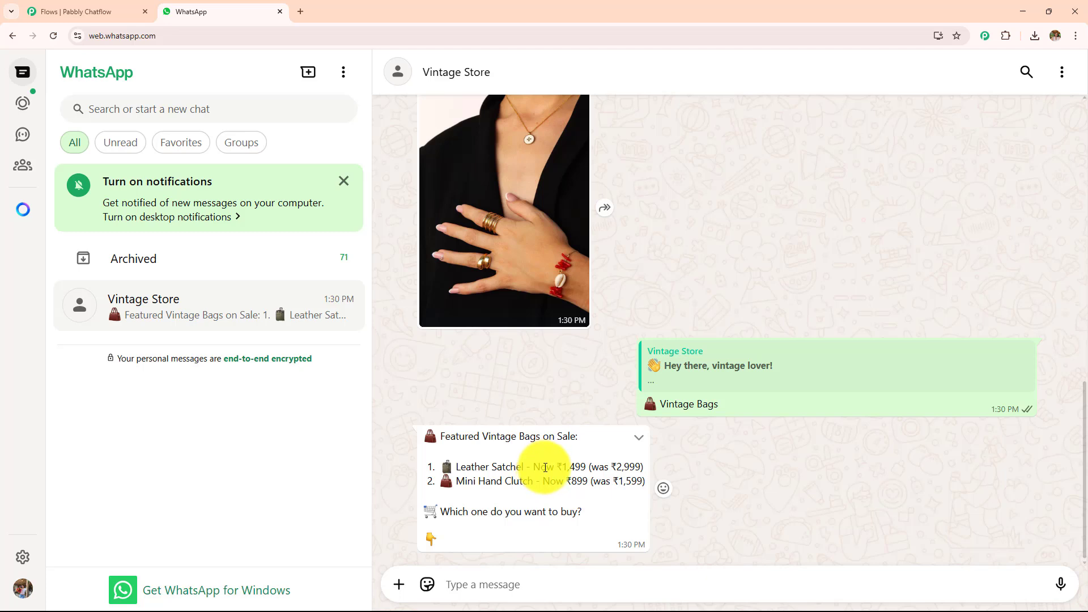
Copy the product name Mini Hand Clutch from the bag list and send it as the reply.
drag(455, 481, 533, 481)
key(ctrl+c)
click(496, 586)
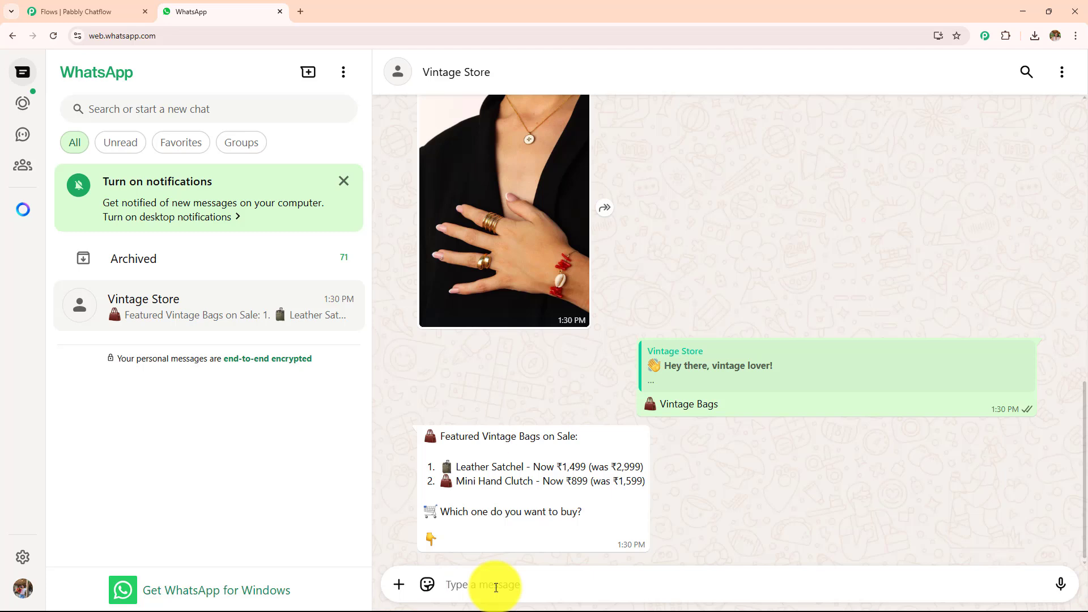
key(ctrl+v)
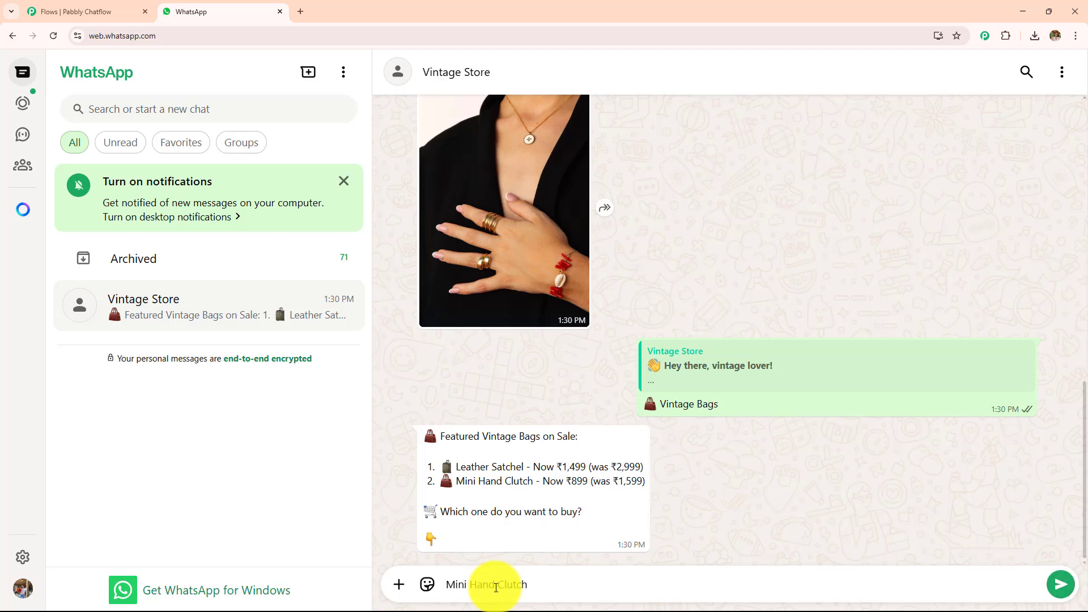
key(Return)
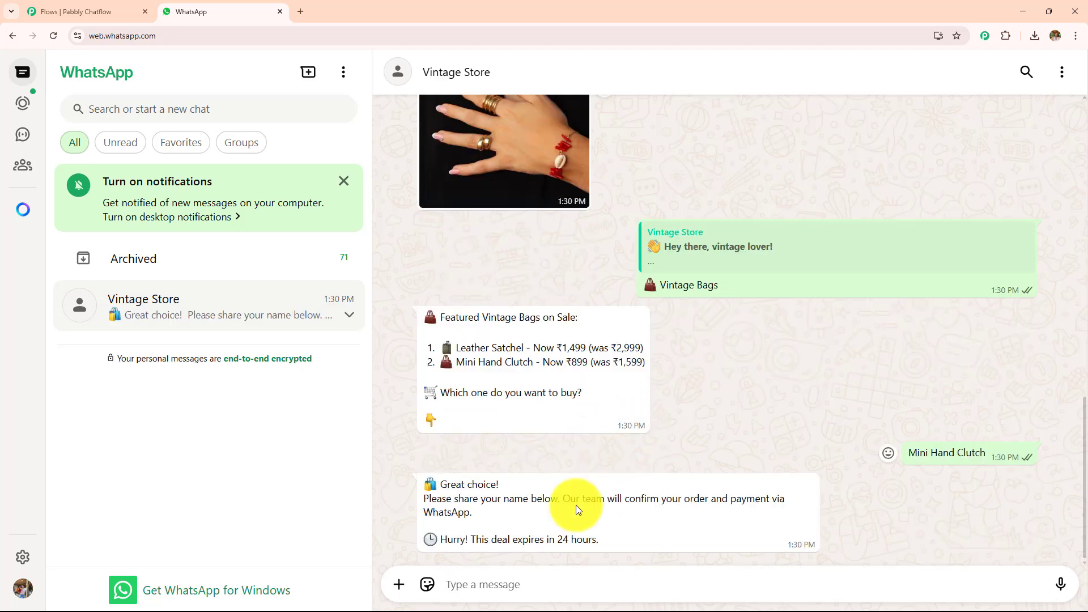
Answer the chatbot's name request by sending the customer's name.
text(S)
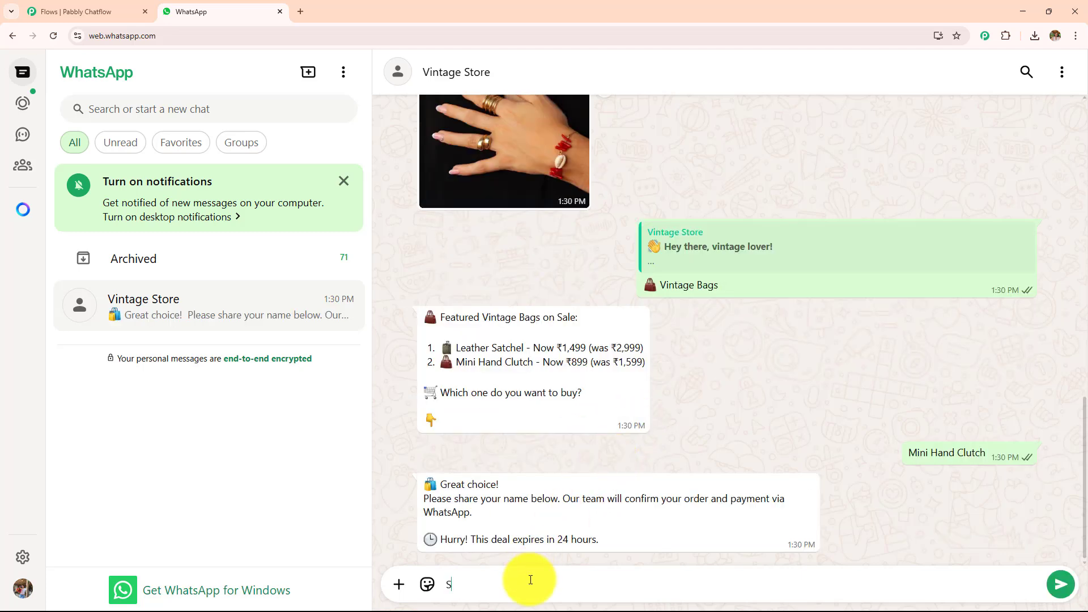
text(hubhmurti)
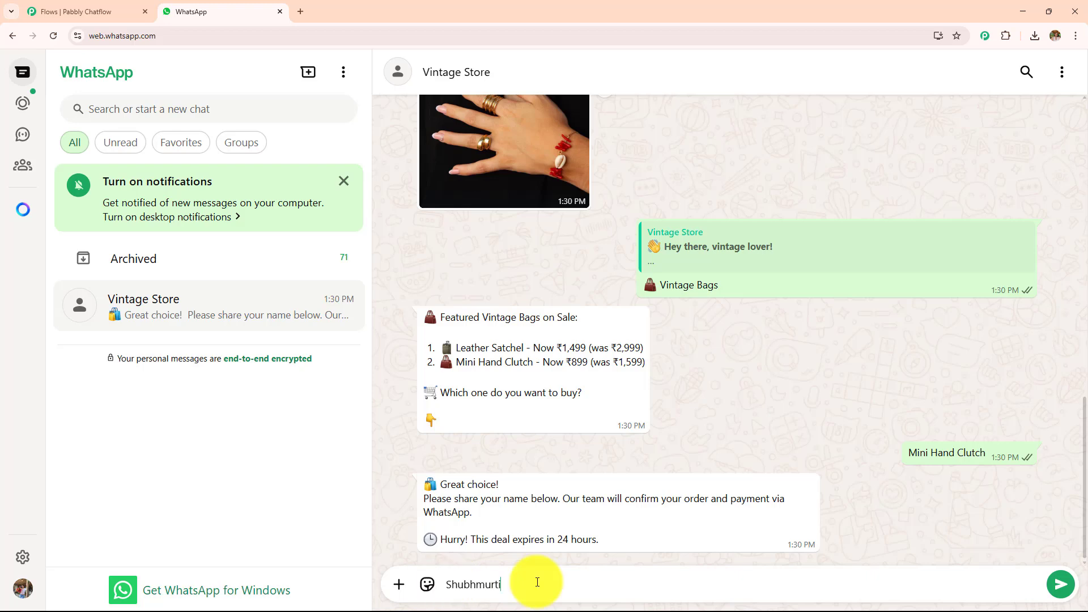
key(Return)
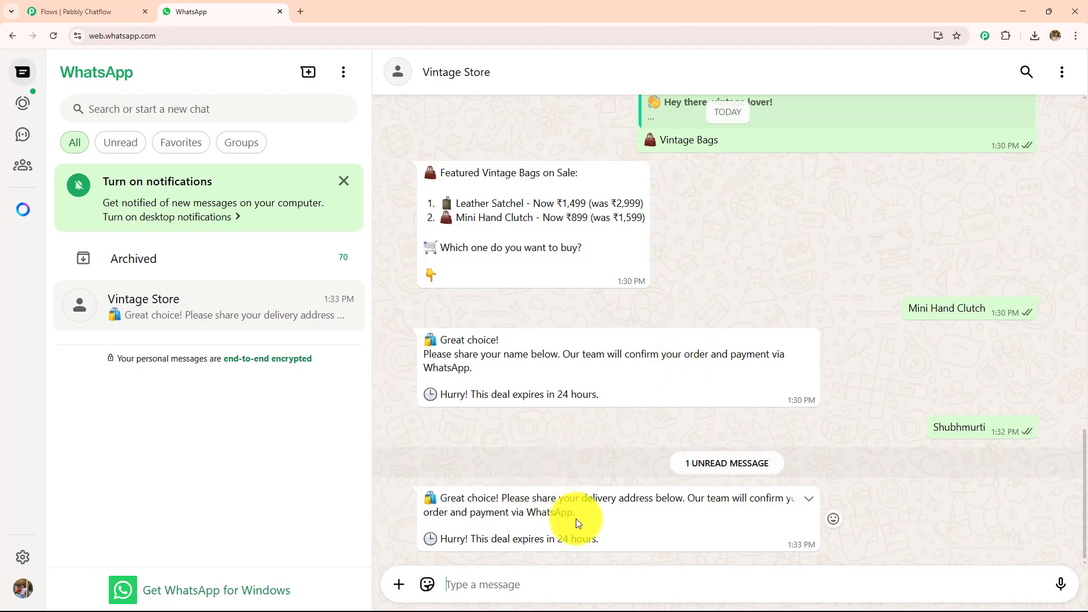
Answer the chatbot's address request by sending the customer's delivery address.
click(523, 589)
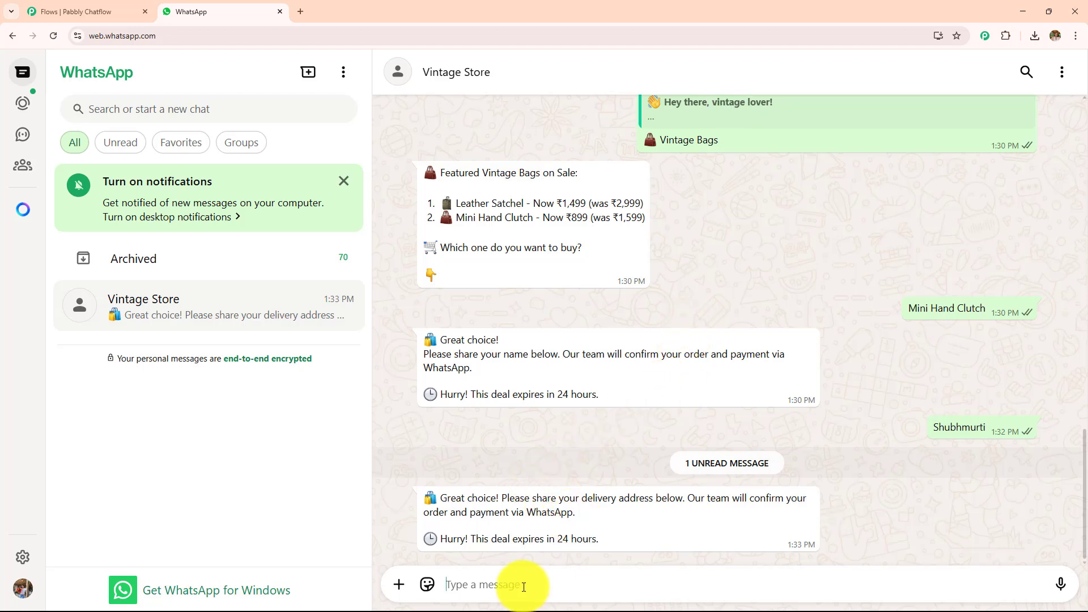
text(1001)
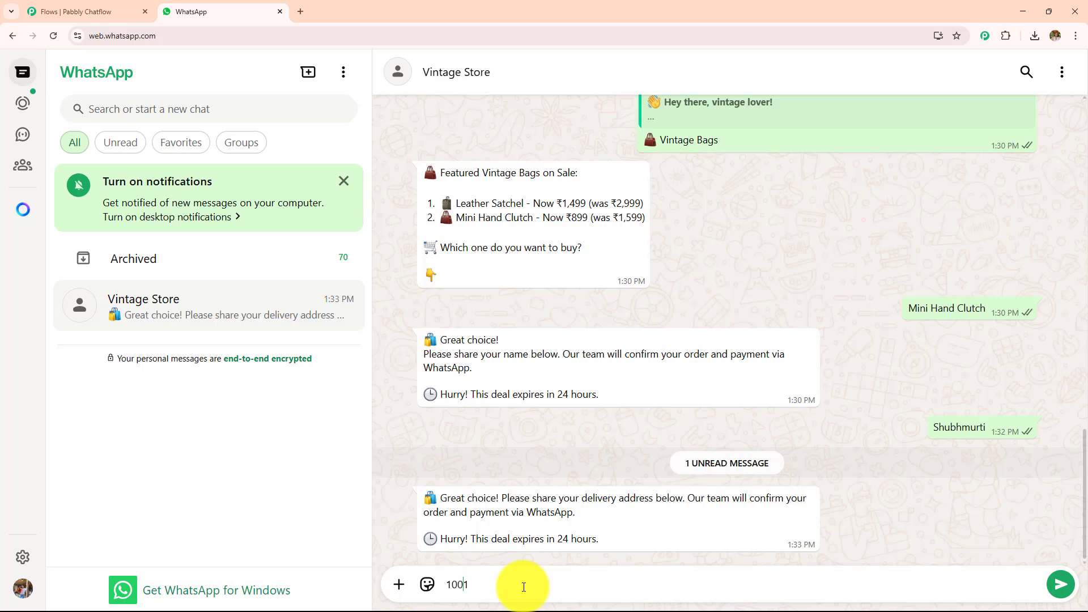
text( Street, Bhopal)
key(Return)
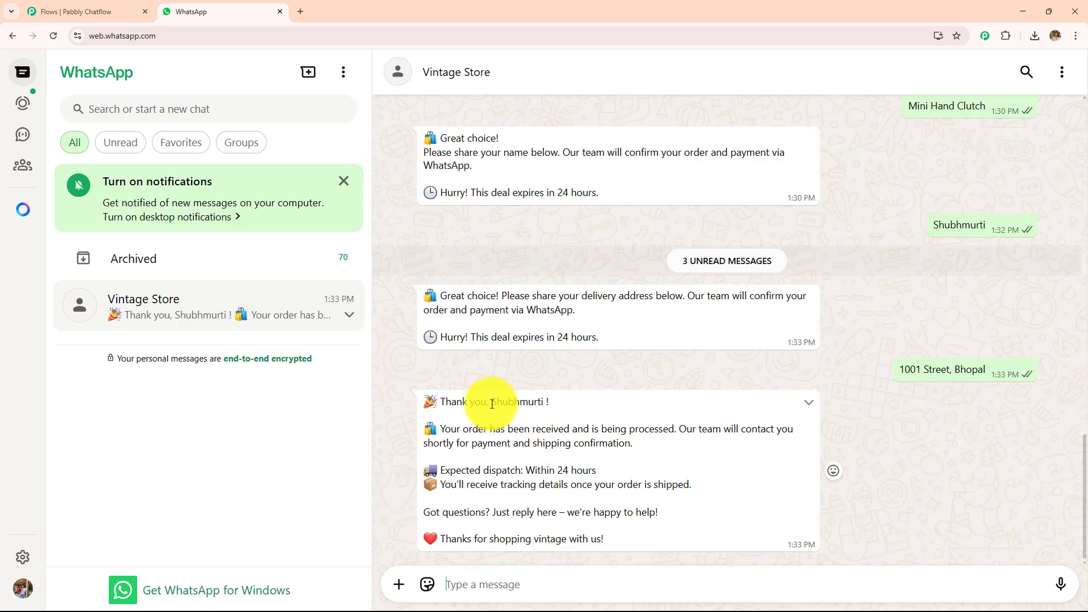
Review the order confirmation message, including the personalised greeting and the payment and shipping note, and the earlier chat.
drag(492, 401, 604, 404)
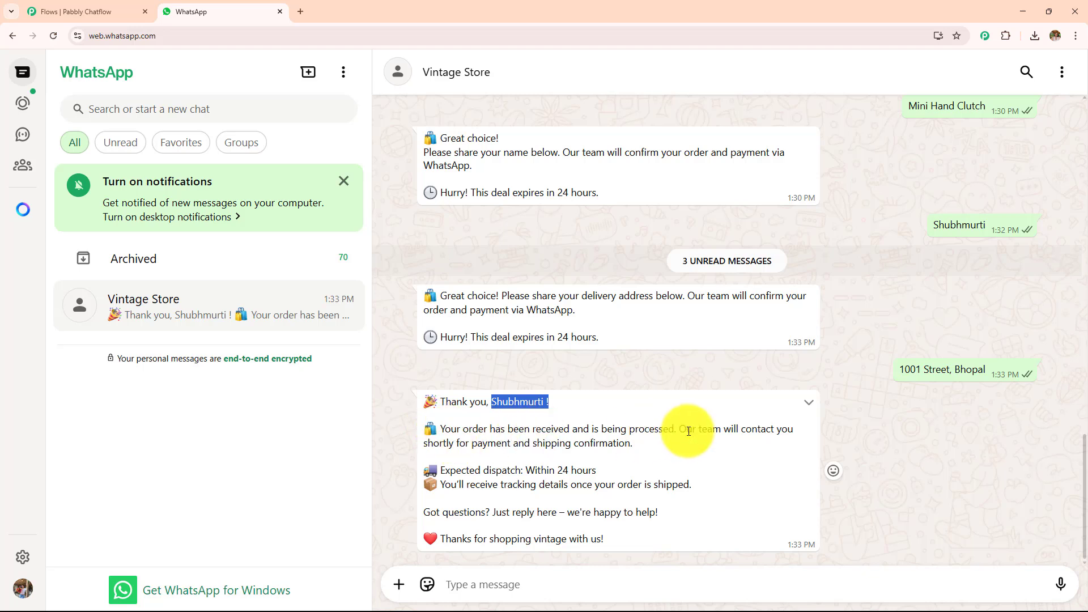
drag(466, 443, 723, 445)
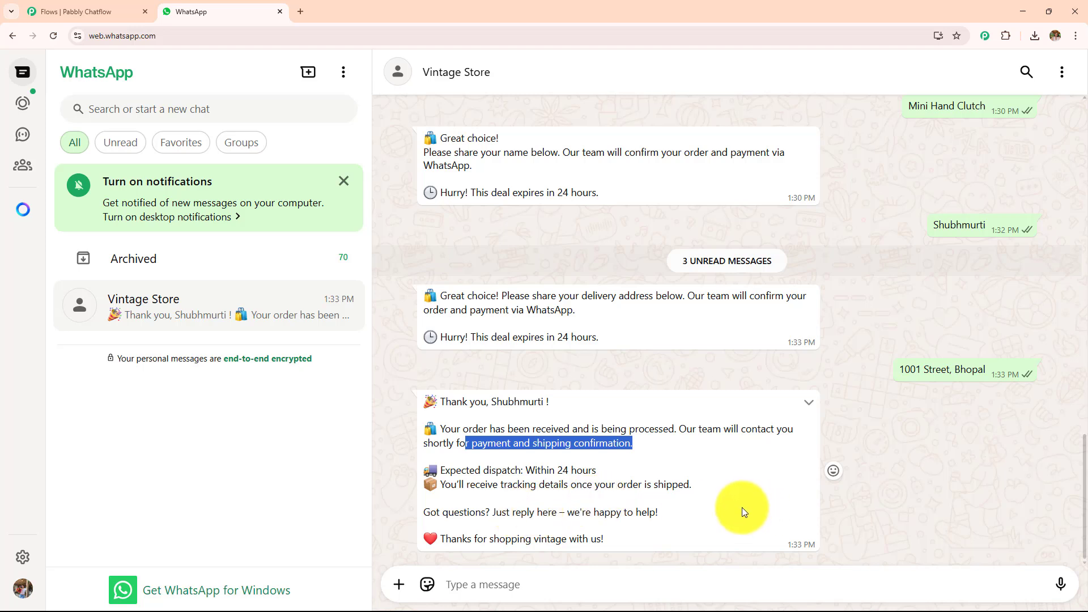
scroll(818, 375, up, 15)
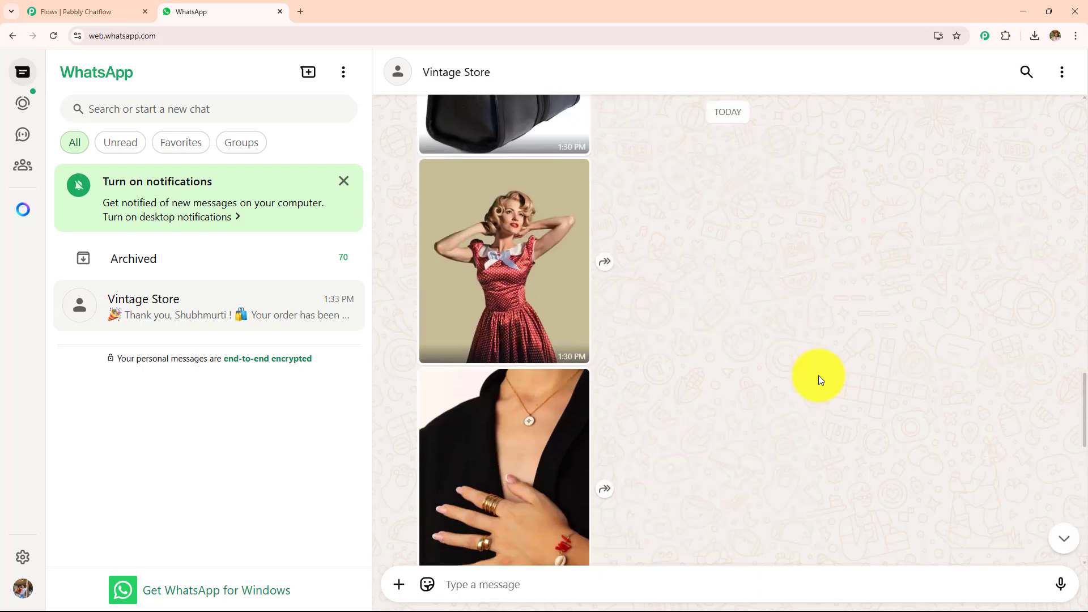
scroll(818, 375, down, 14)
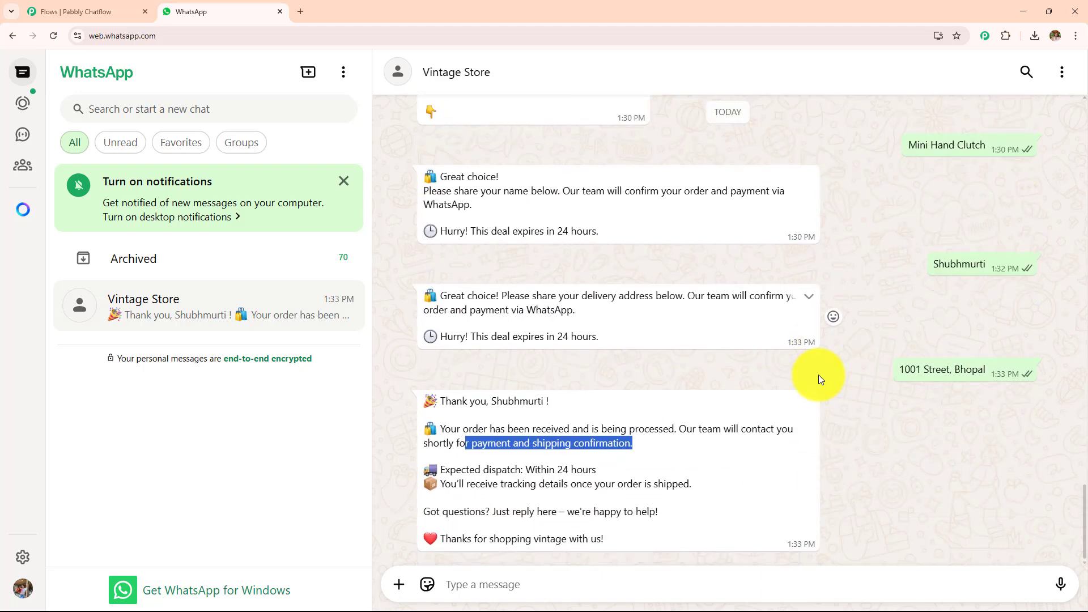
Switch to the Pabbly Chatflow editor to examine the flash-sale flow, and compare it with the whole WhatsApp conversation.
click(94, 12)
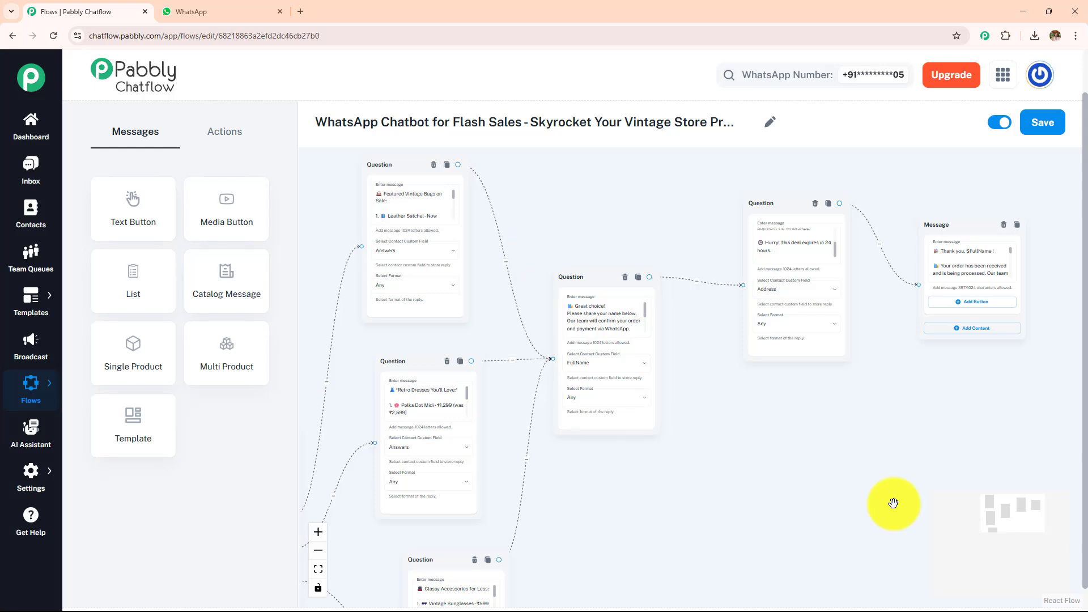
scroll(873, 481, down, 3)
scroll(910, 340, up, 5)
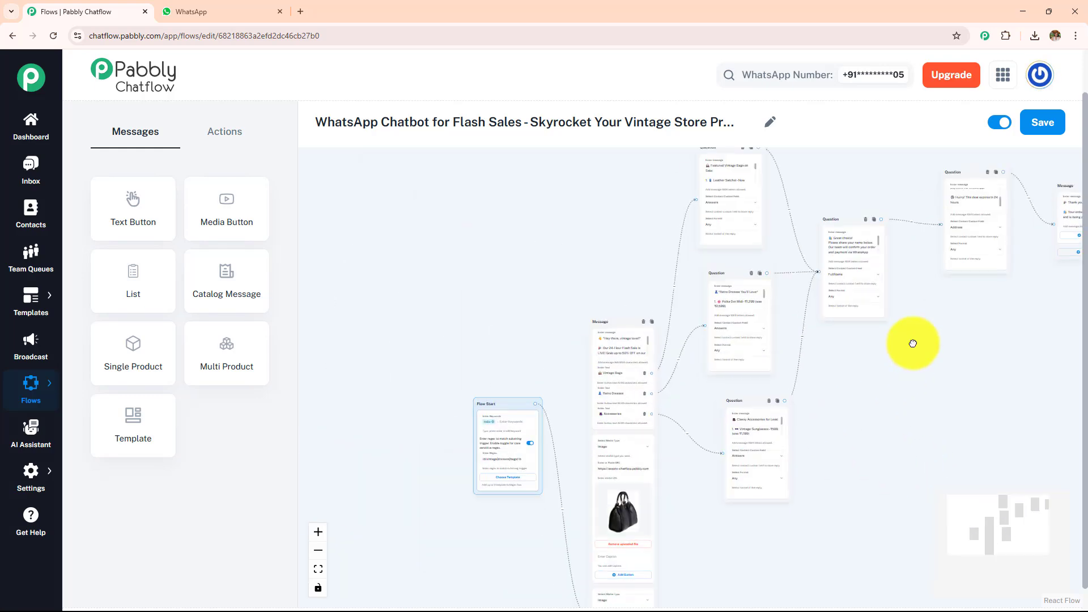
key(ctrl+Tab)
scroll(641, 370, up, 10)
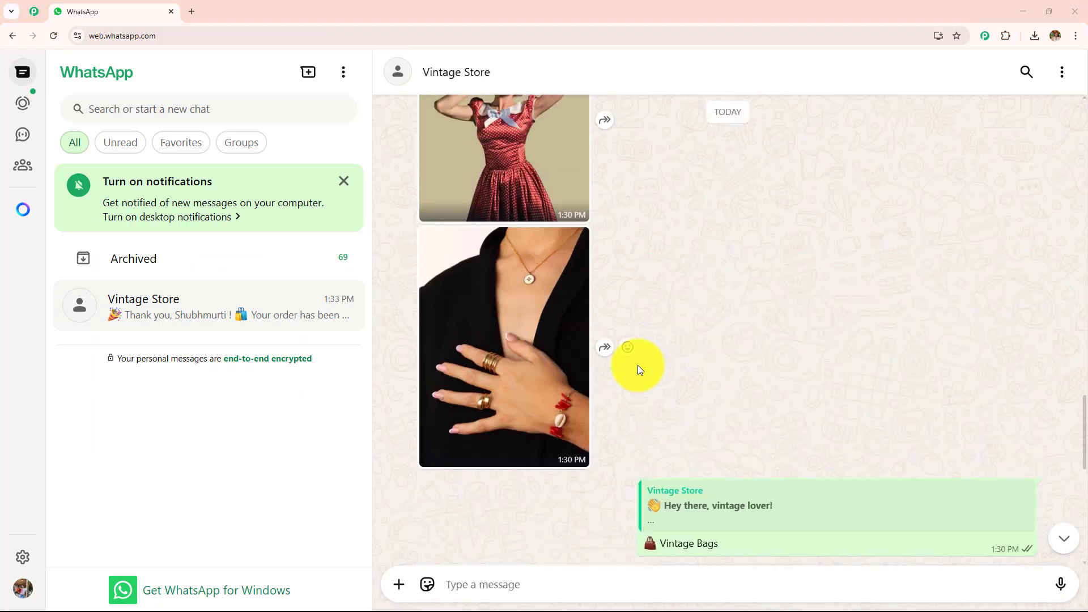
scroll(635, 367, up, 5)
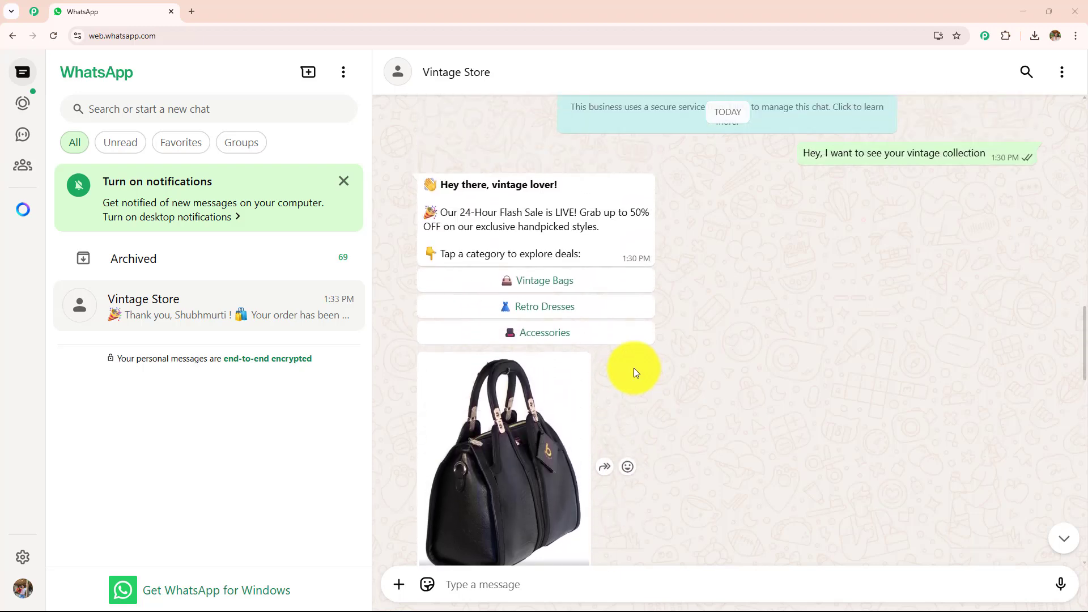
scroll(634, 368, down, 8)
scroll(630, 370, down, 10)
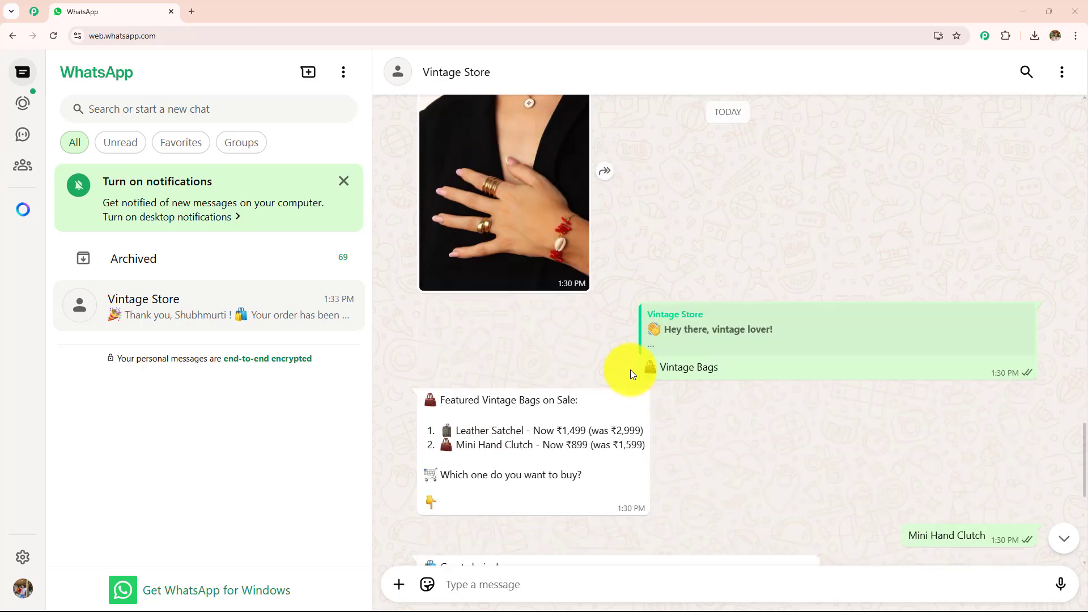
scroll(630, 369, down, 1)
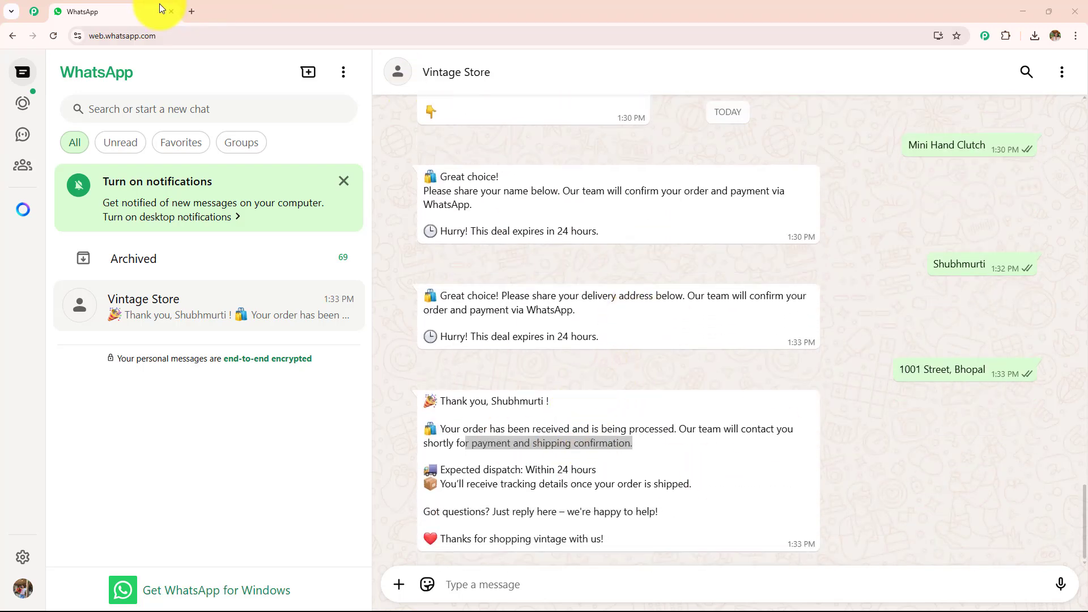
click(190, 12)
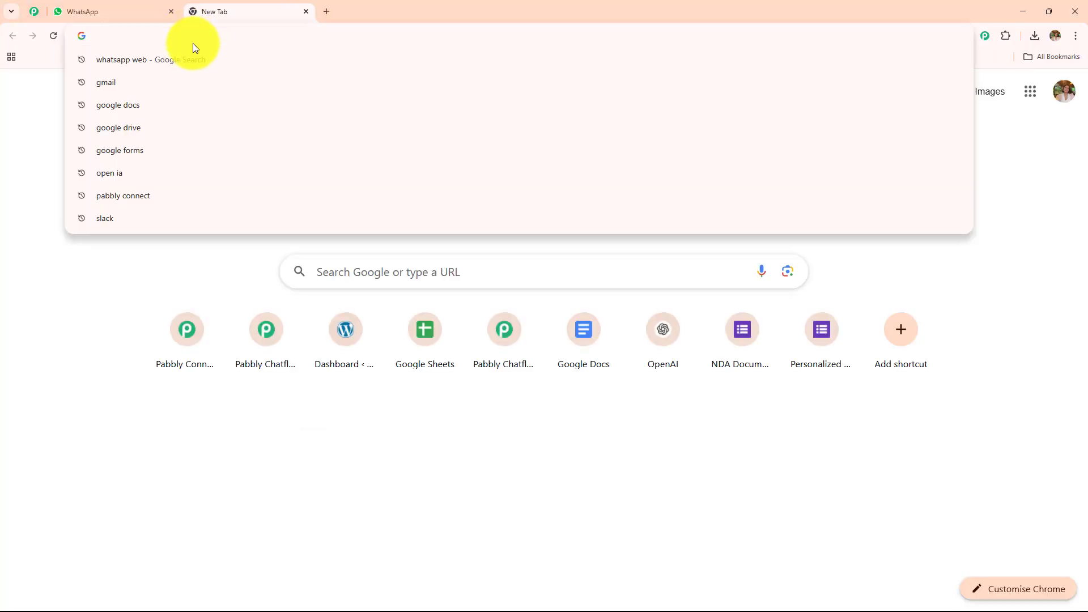
text(www.pabbly.com/chatflow)
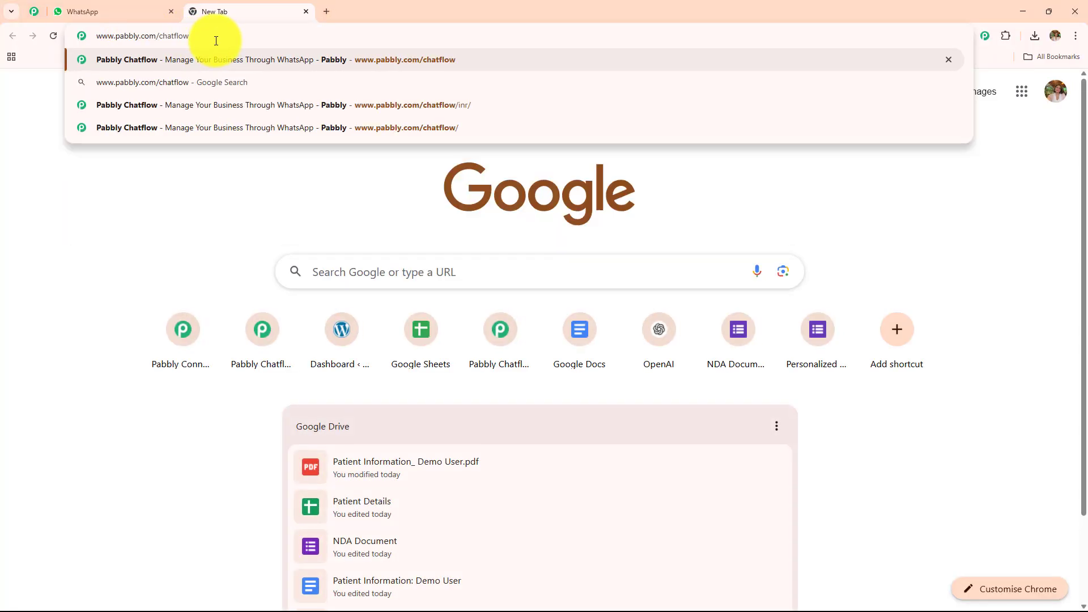
key(Return)
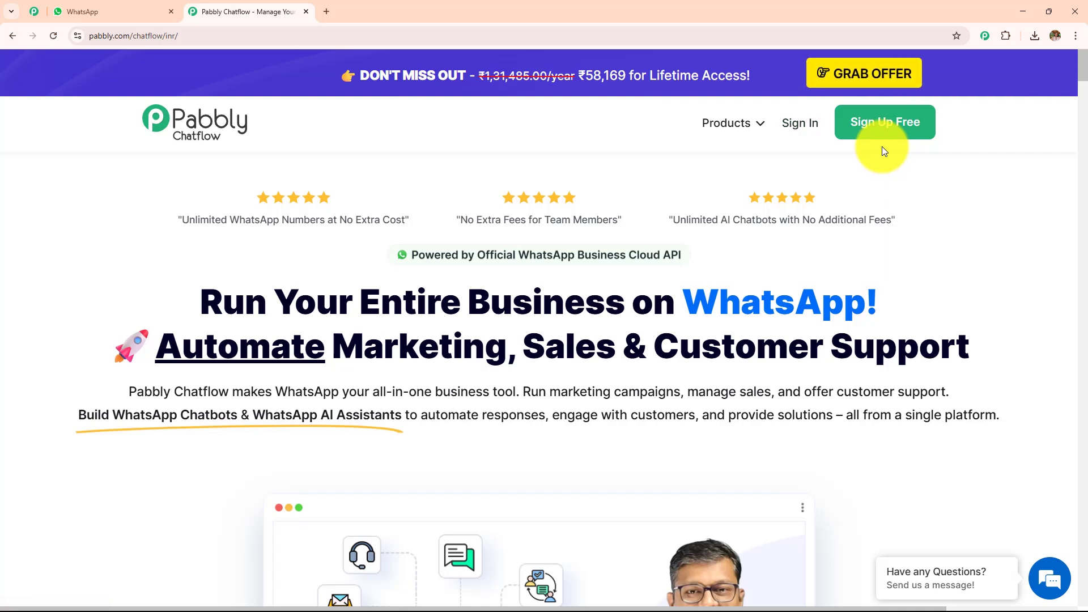
Sign in to the Pabbly account and access Pabbly Chatflow from All Pabbly Apps to reach its dashboard.
click(789, 137)
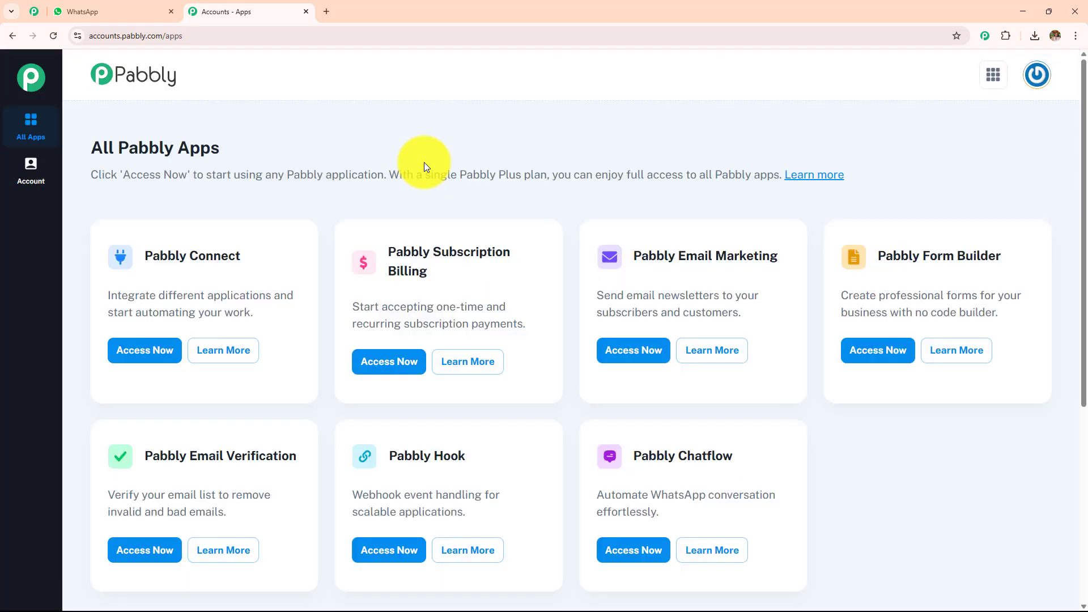
drag(92, 146, 327, 145)
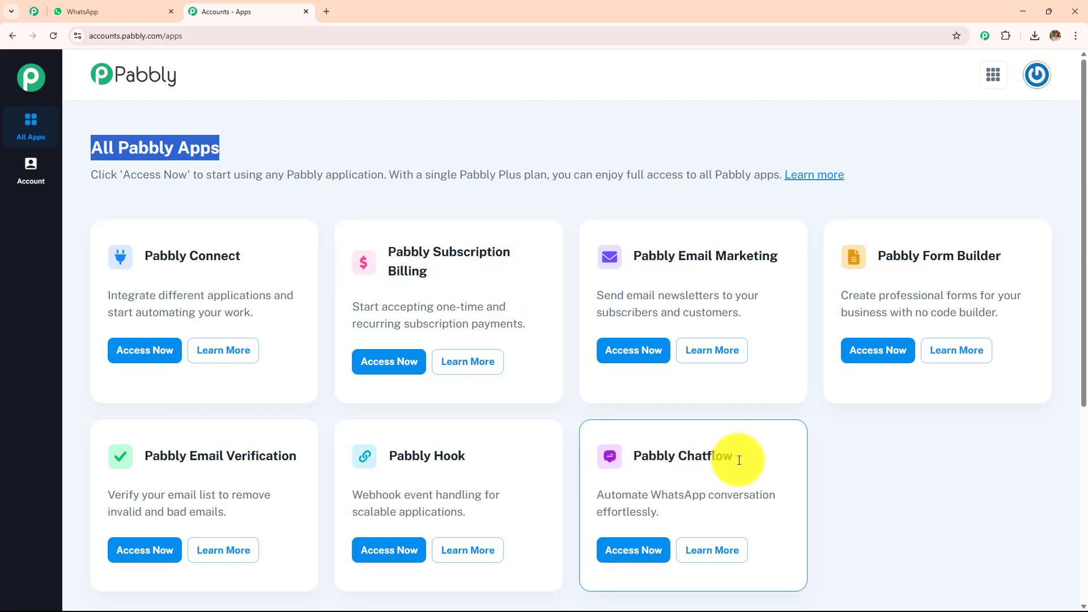
click(641, 547)
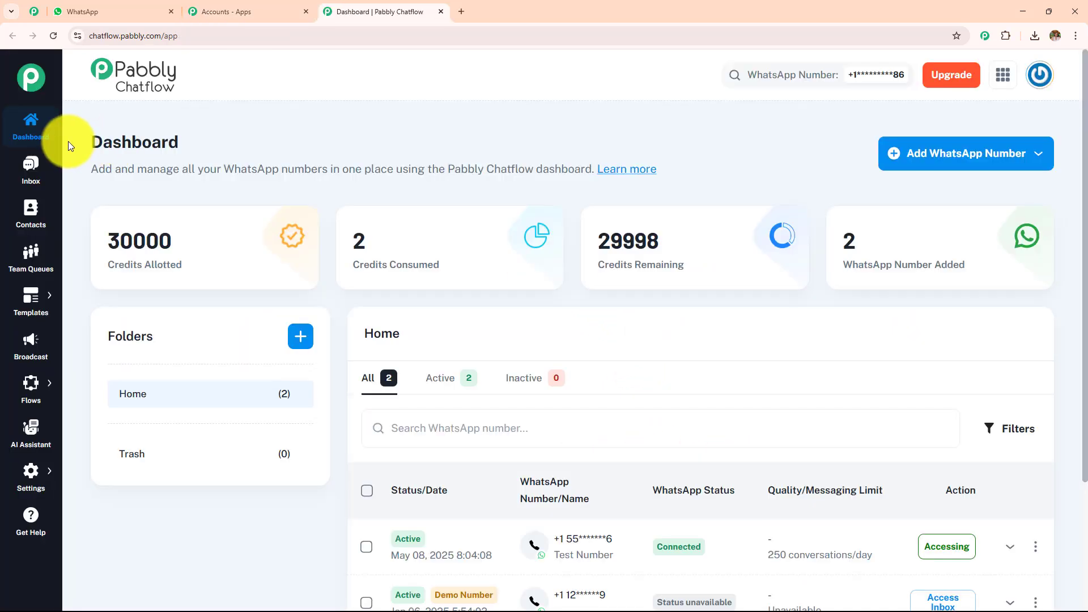
drag(69, 142, 319, 144)
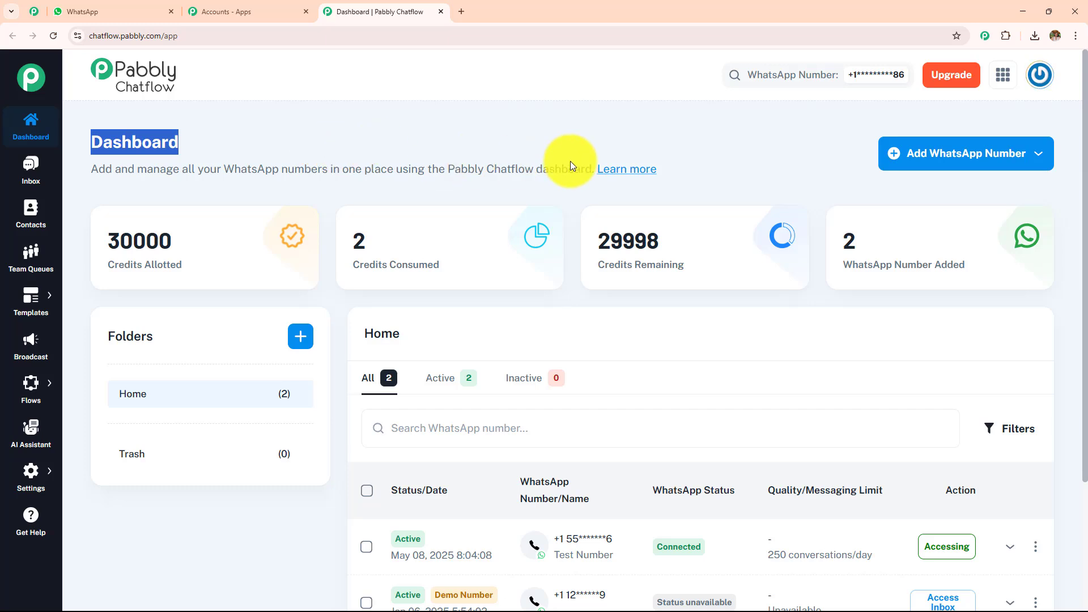
Examine the dashboard's options for adding a WhatsApp number, the credit cards and the Create Folder dialog, closing it without creating anything.
click(934, 165)
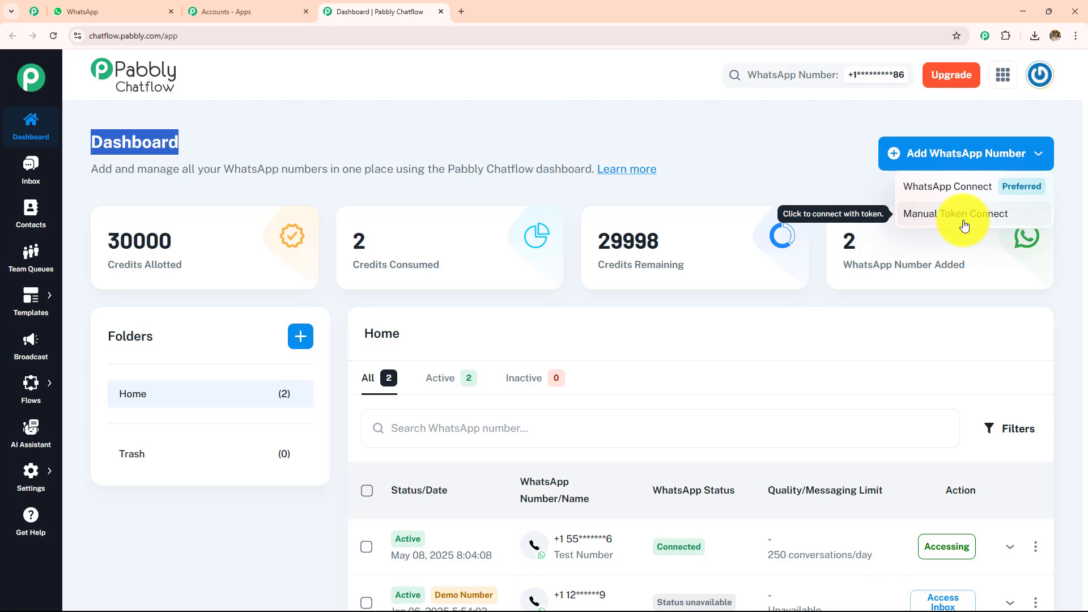
click(466, 145)
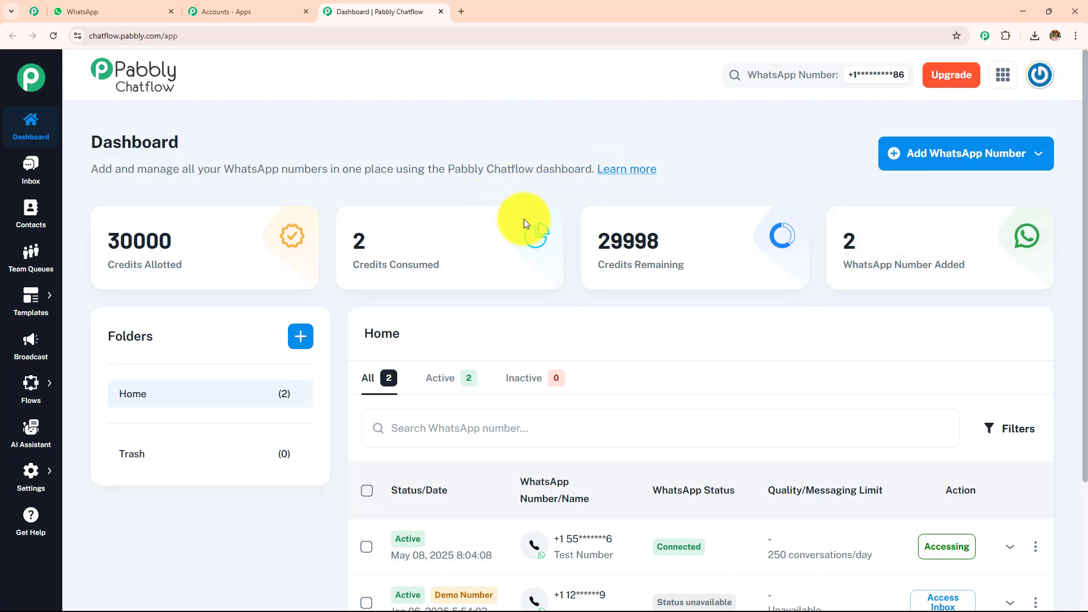
mouse_move(289, 234)
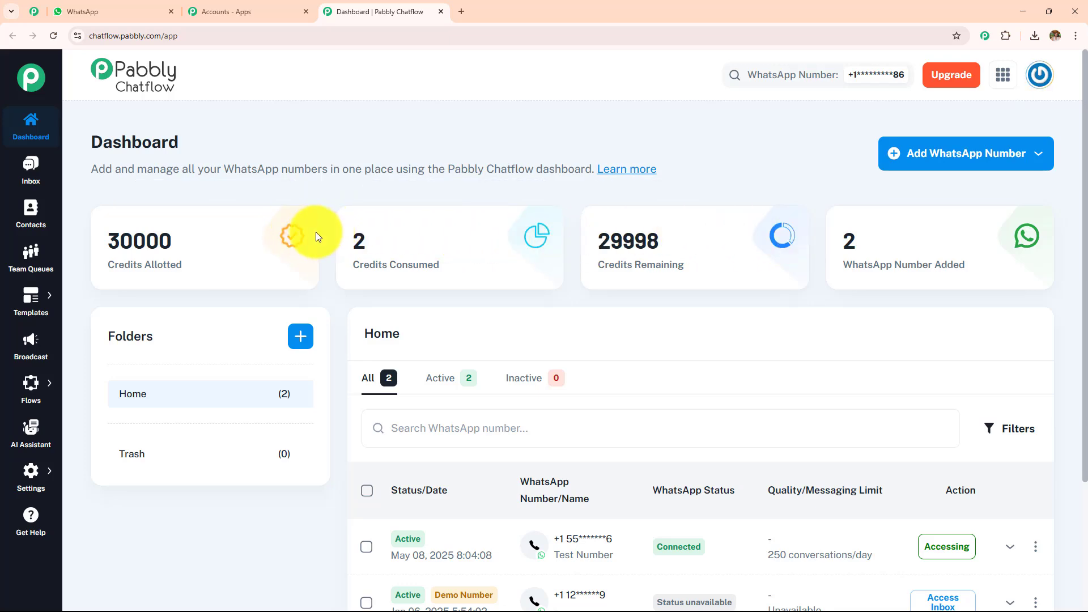
click(301, 340)
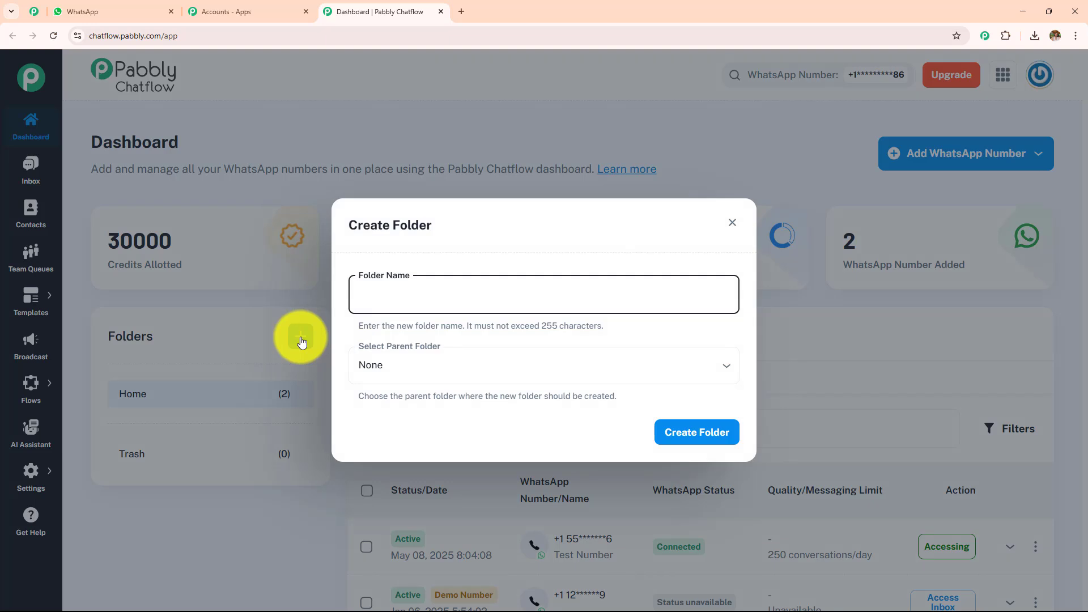
click(731, 224)
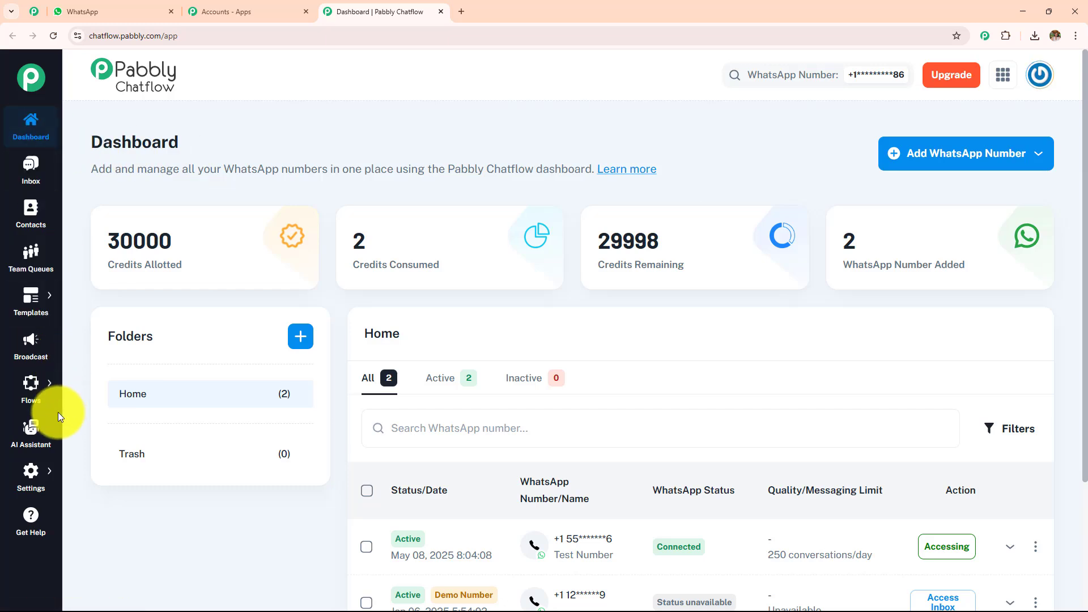
Examine the Inbox, Contacts, Team Queues and Broadcast pages, along with the options offered under Templates and Flows.
click(20, 170)
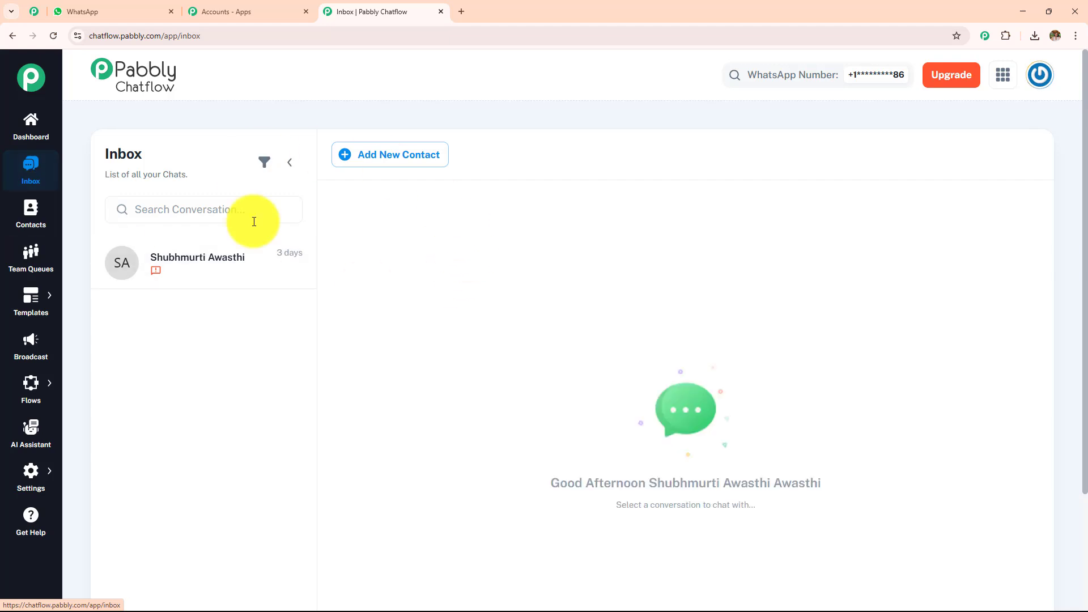
click(32, 219)
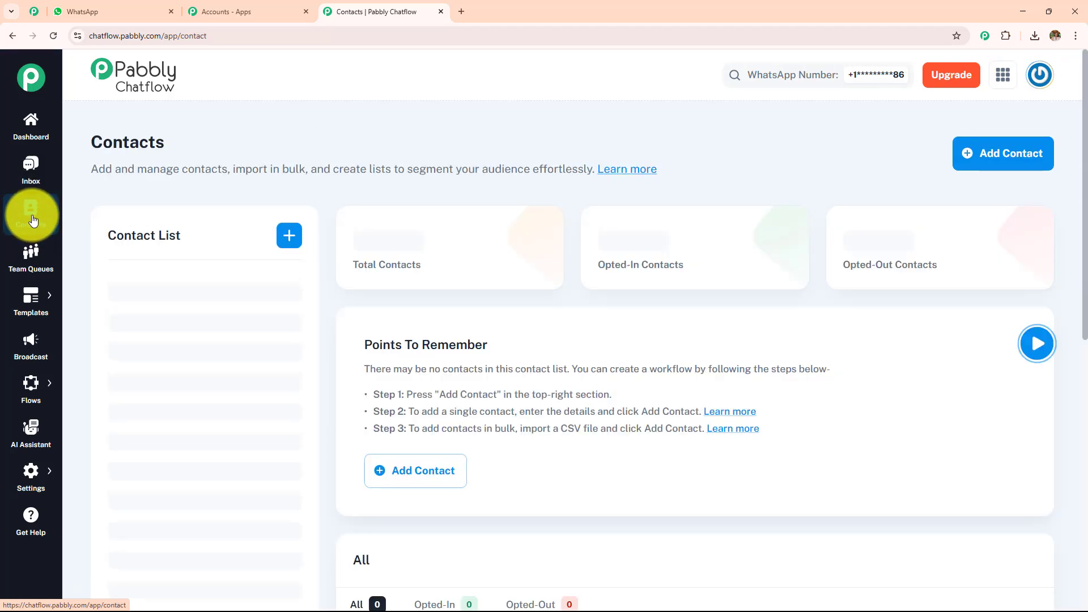
click(40, 261)
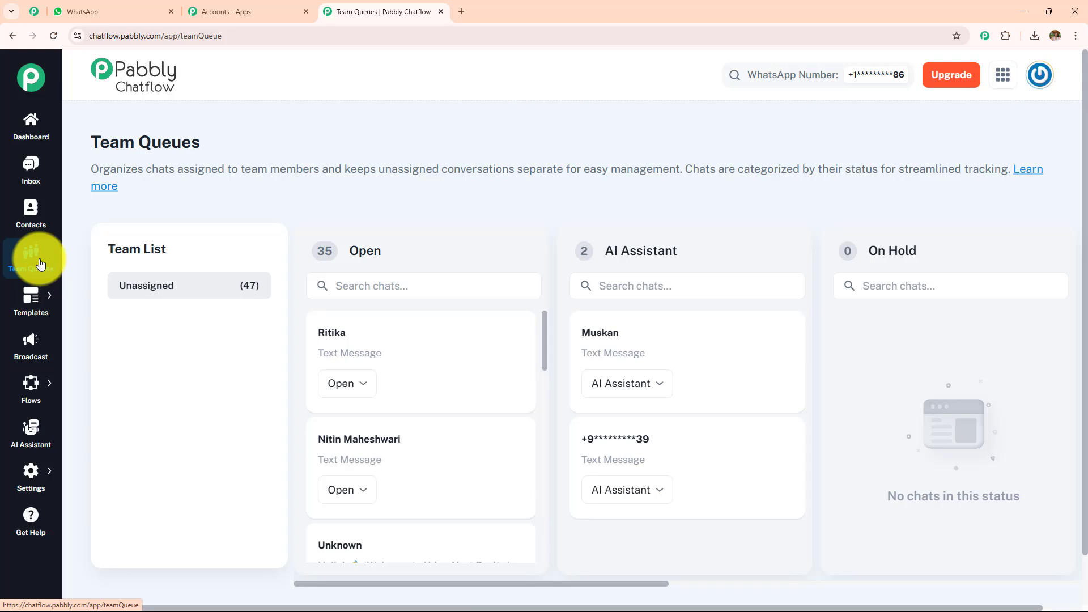
mouse_move(49, 303)
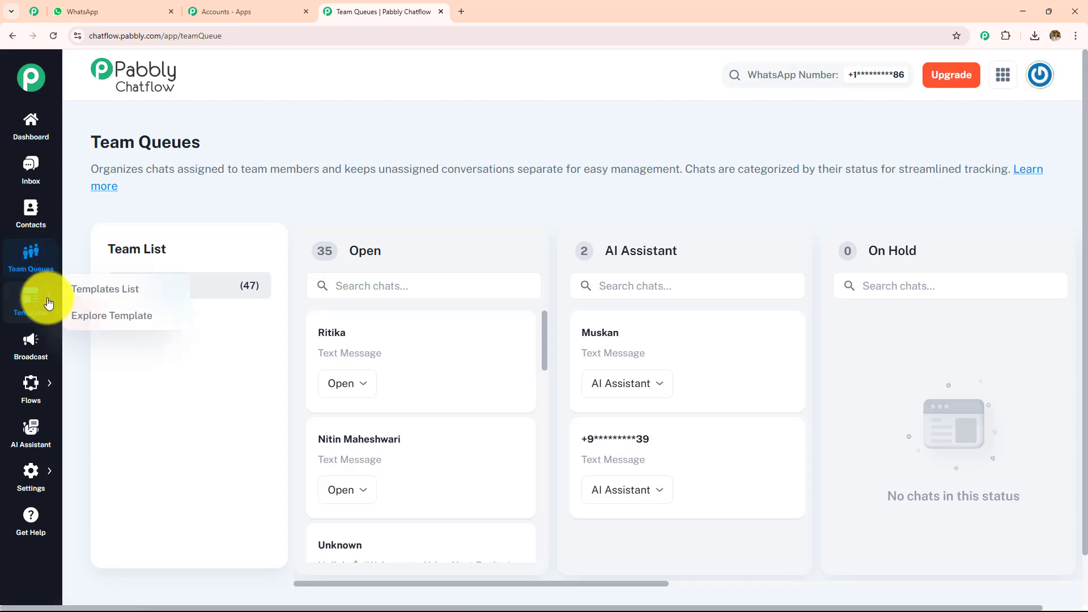
click(40, 365)
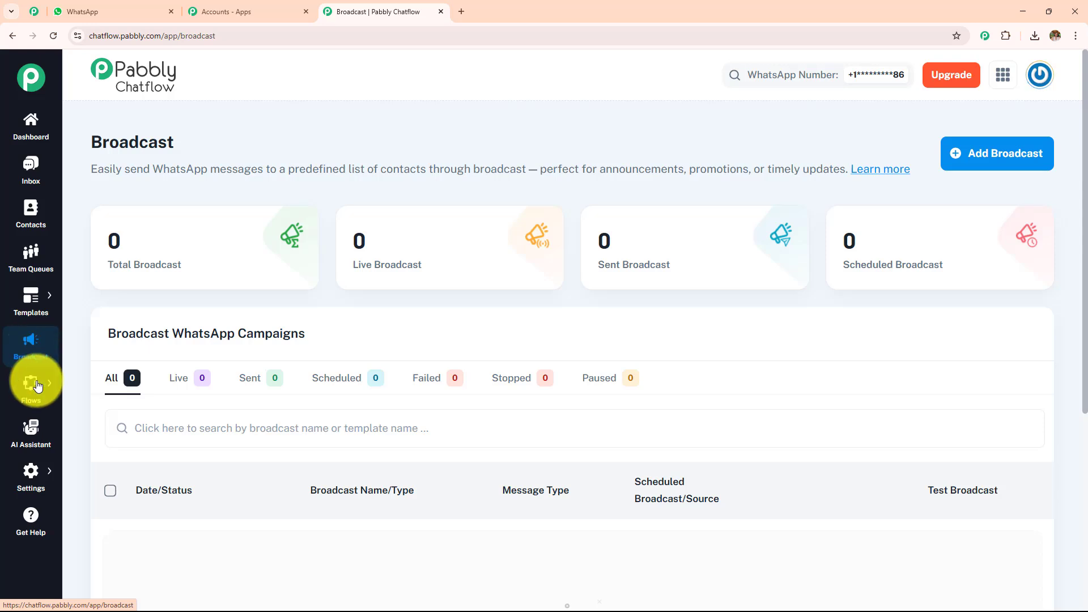
mouse_move(38, 387)
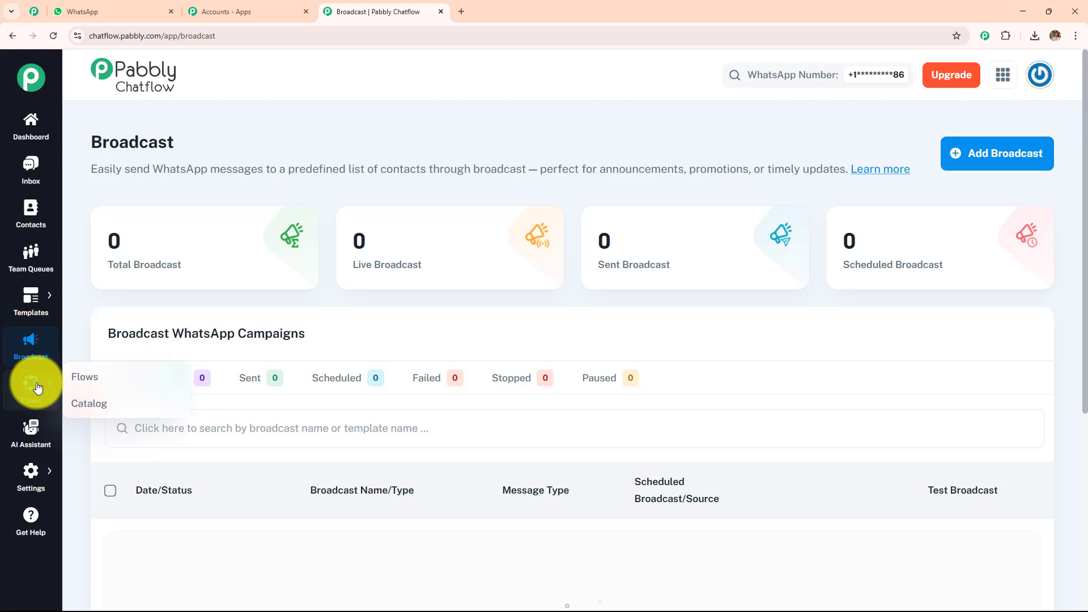
Examine the AI Assistant page, the available settings and the Help & Tutorials page, and return to the dashboard.
click(40, 425)
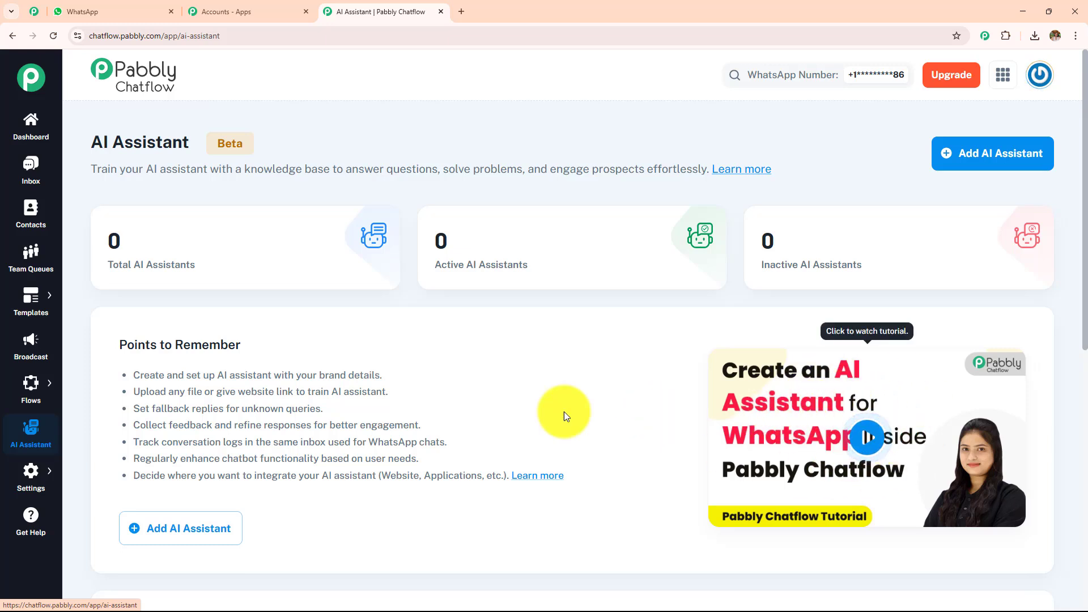
click(33, 479)
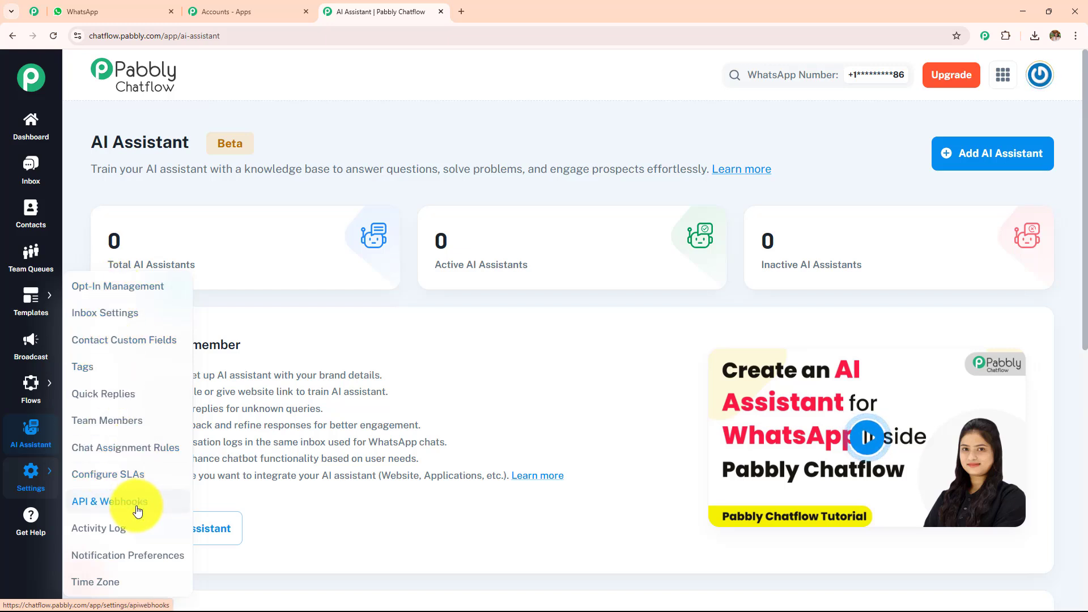
click(29, 526)
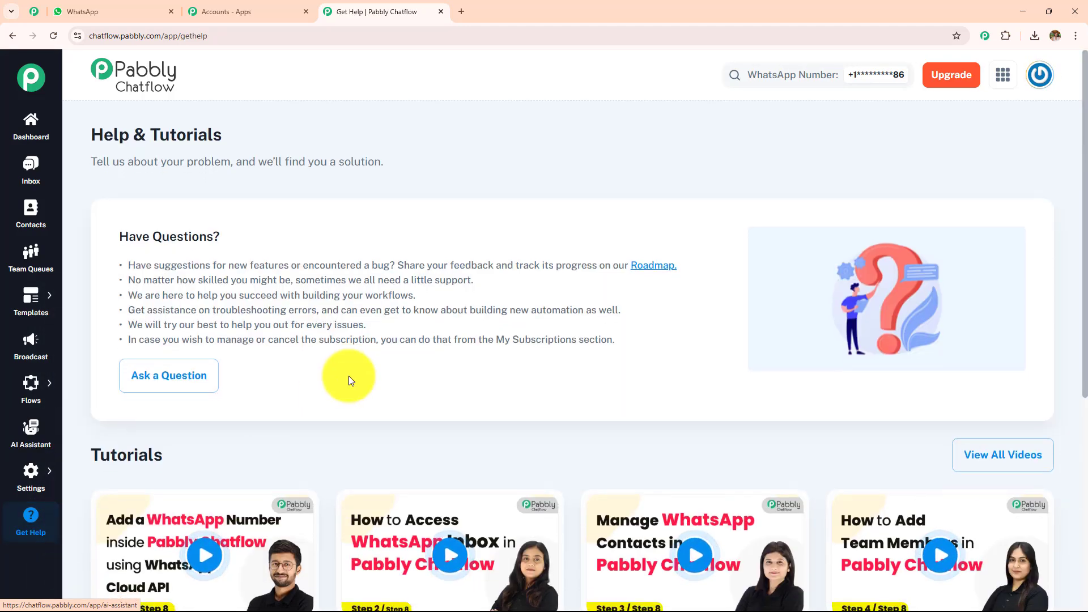
scroll(348, 376, down, 6)
scroll(346, 374, up, 6)
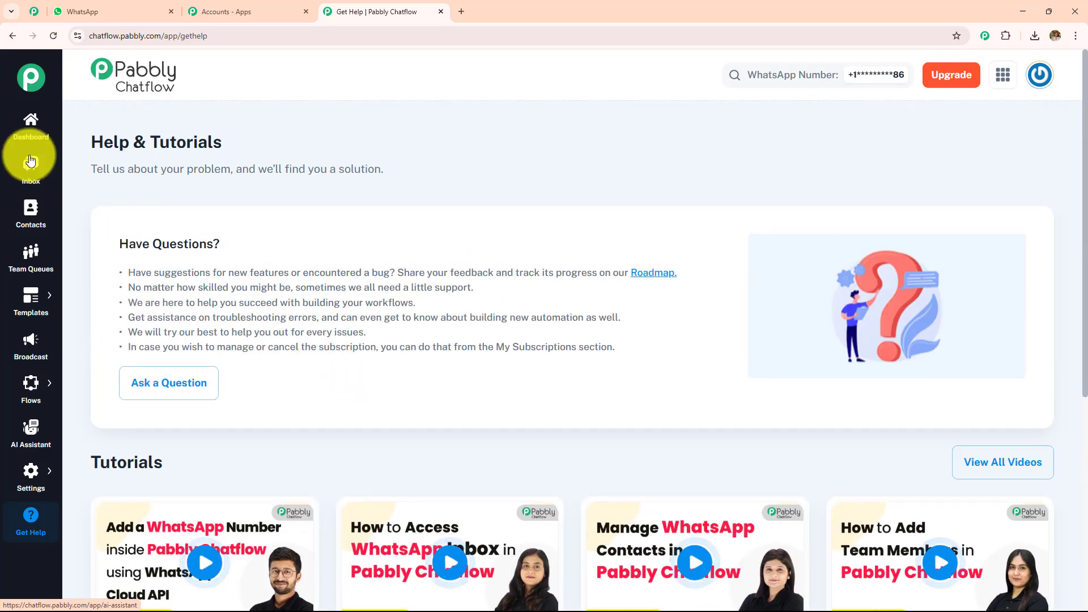
click(30, 124)
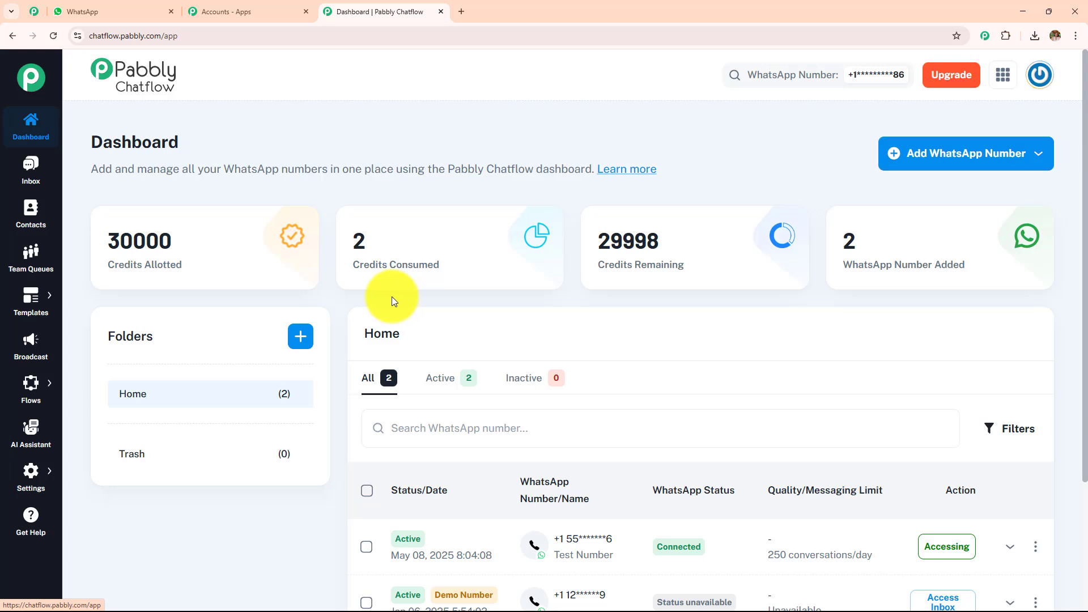
Open the Flow Builder page and look through the existing flows.
mouse_move(20, 391)
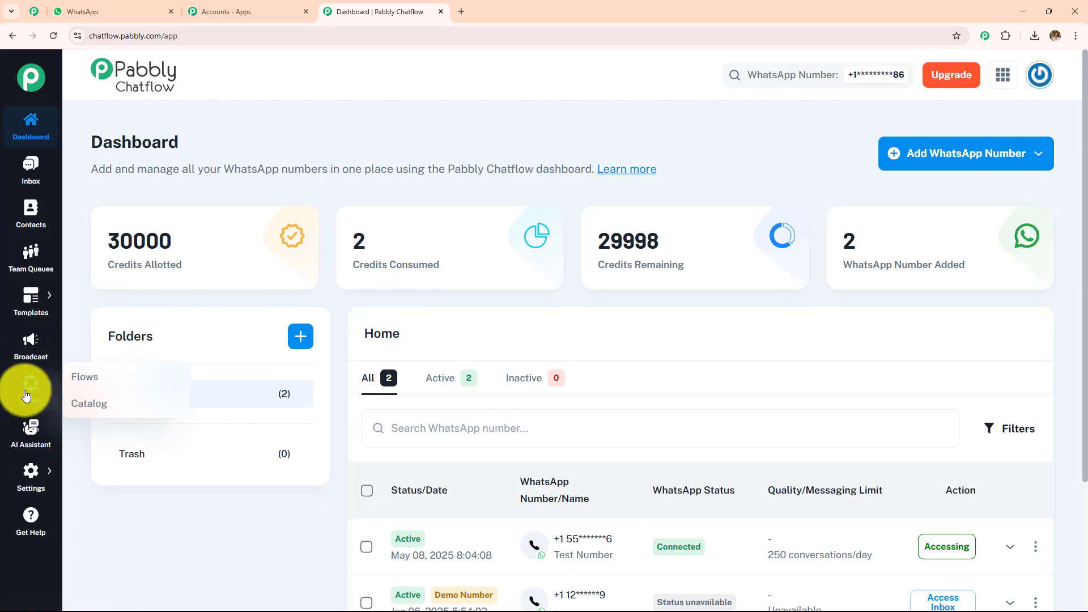
click(97, 383)
triple_click(110, 139)
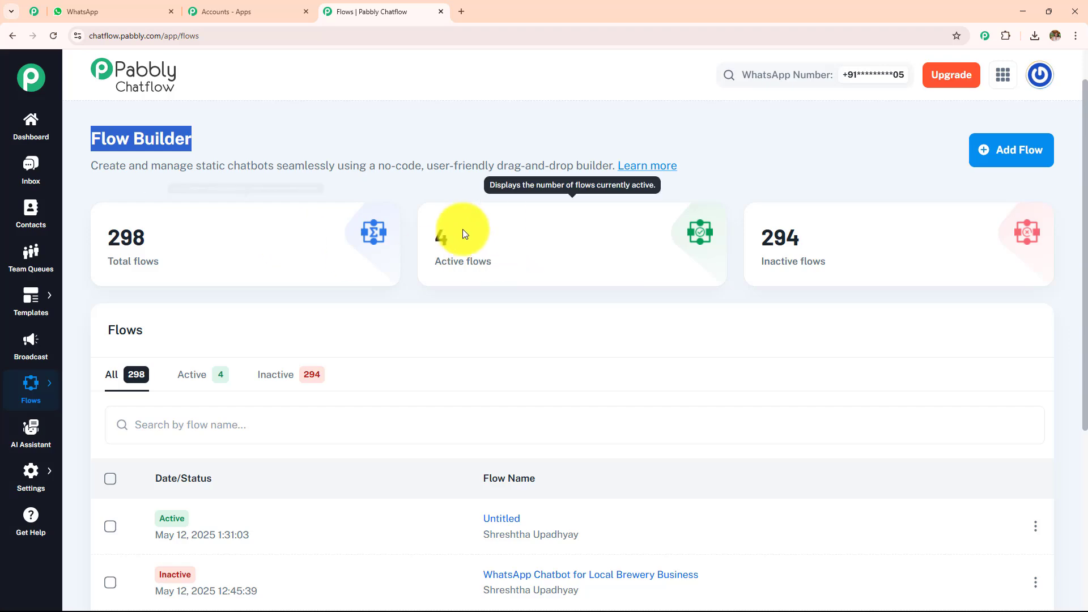
scroll(567, 320, down, 4)
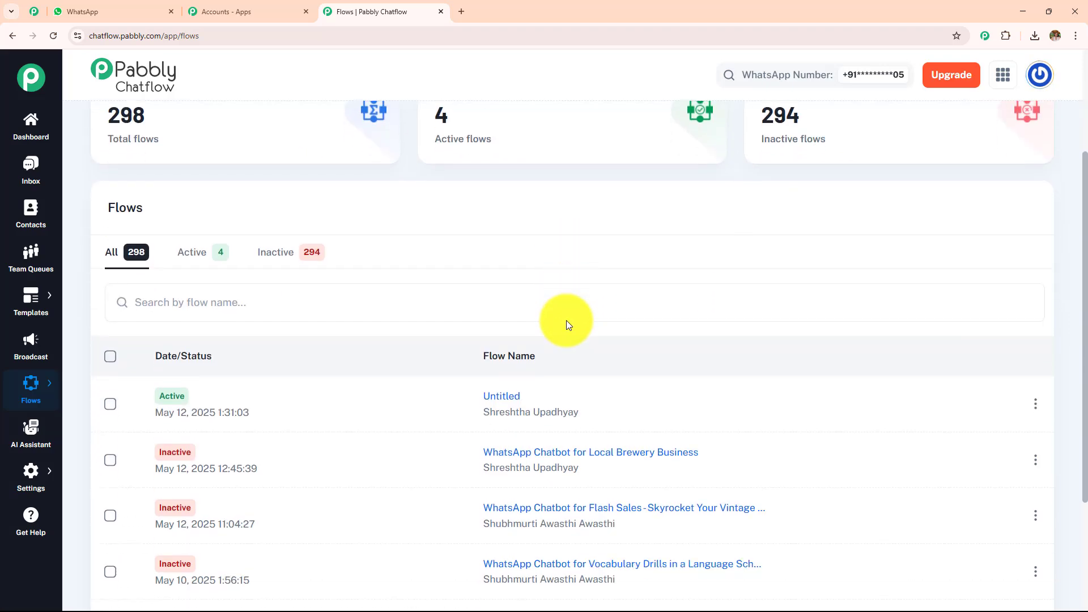
scroll(566, 321, up, 4)
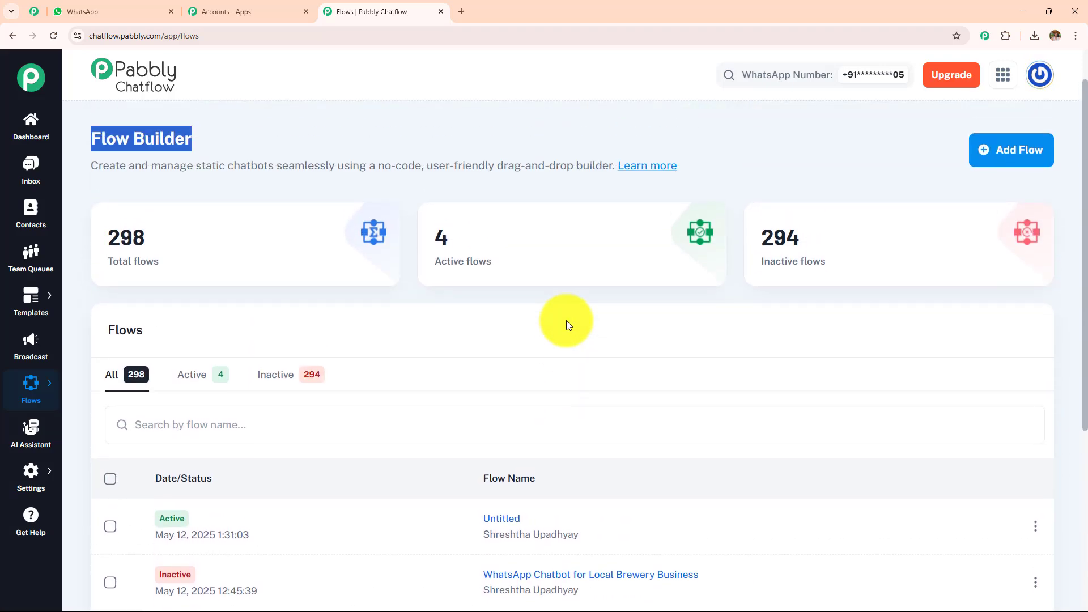
Add a new flow and name it "WhatsApp Chatbot for Flash Sales - Skyrocket Your Vintage Store Profits!".
click(1019, 166)
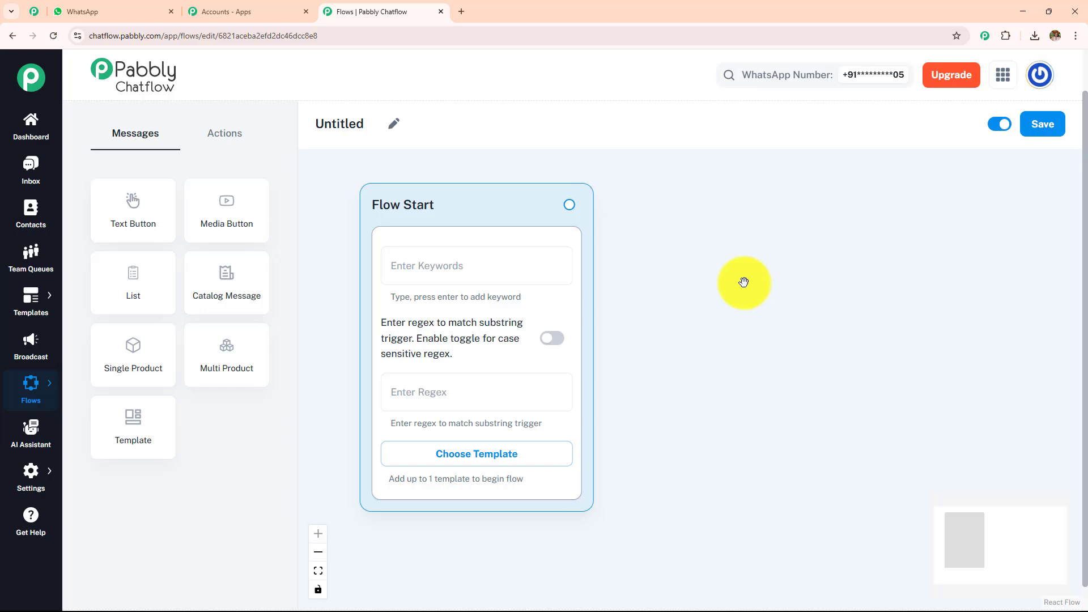
click(394, 124)
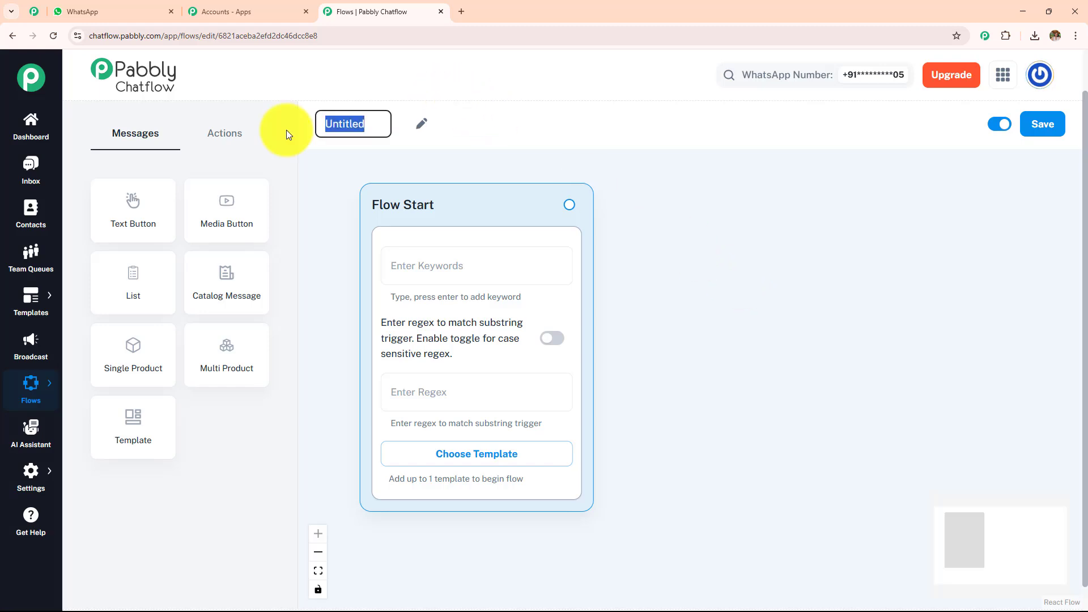
key(BackSpace)
text(WhatsApp Chatbot for Flash Sales - Skyrocket Your Vintage Store Profits!)
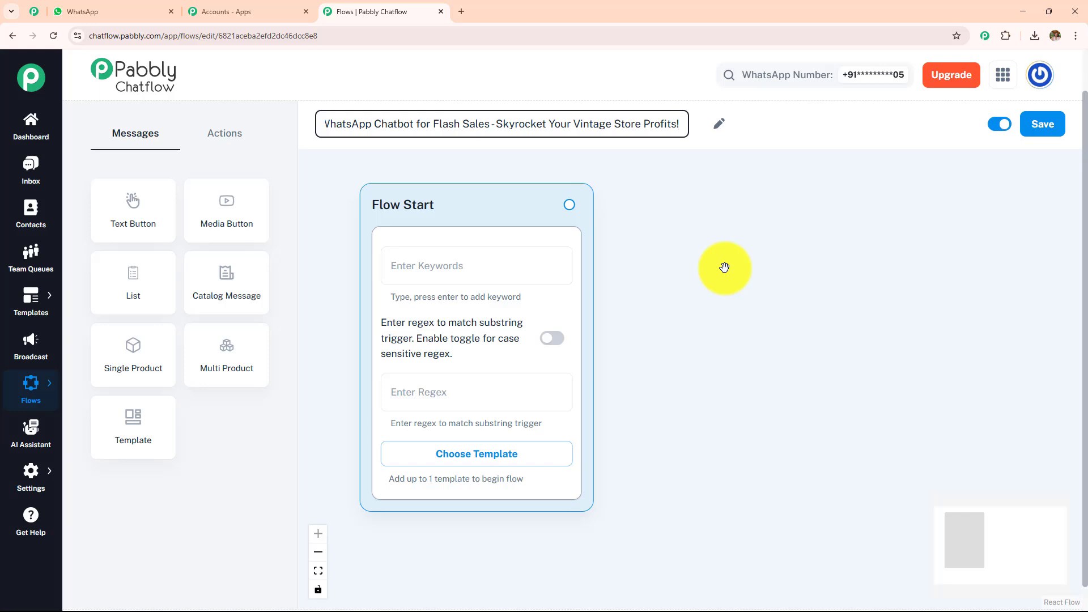
click(724, 266)
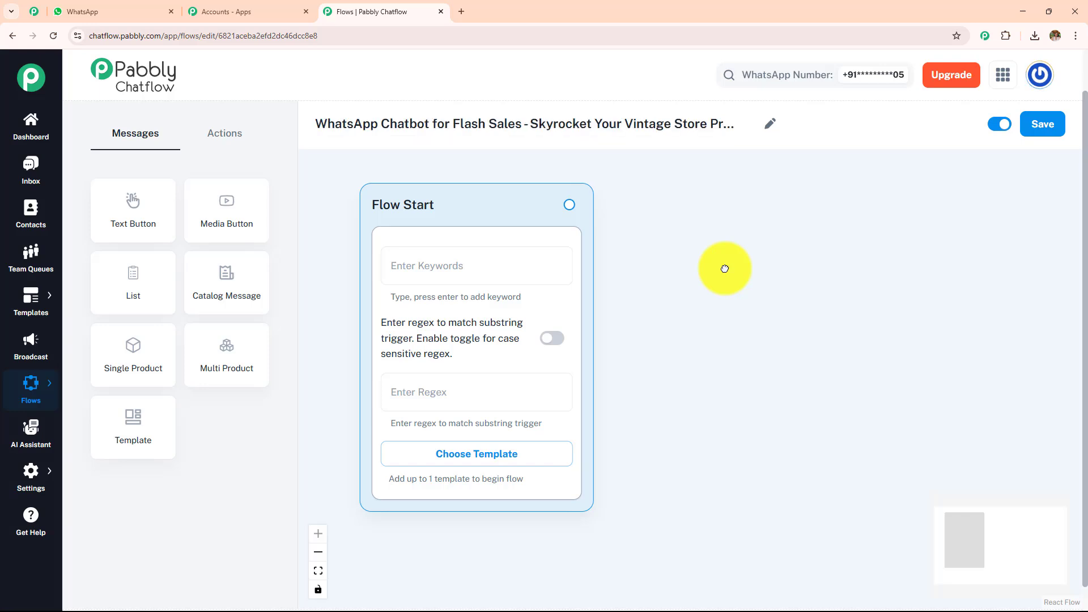
Examine the message nodes and action nodes available for building the flow.
click(225, 133)
click(149, 143)
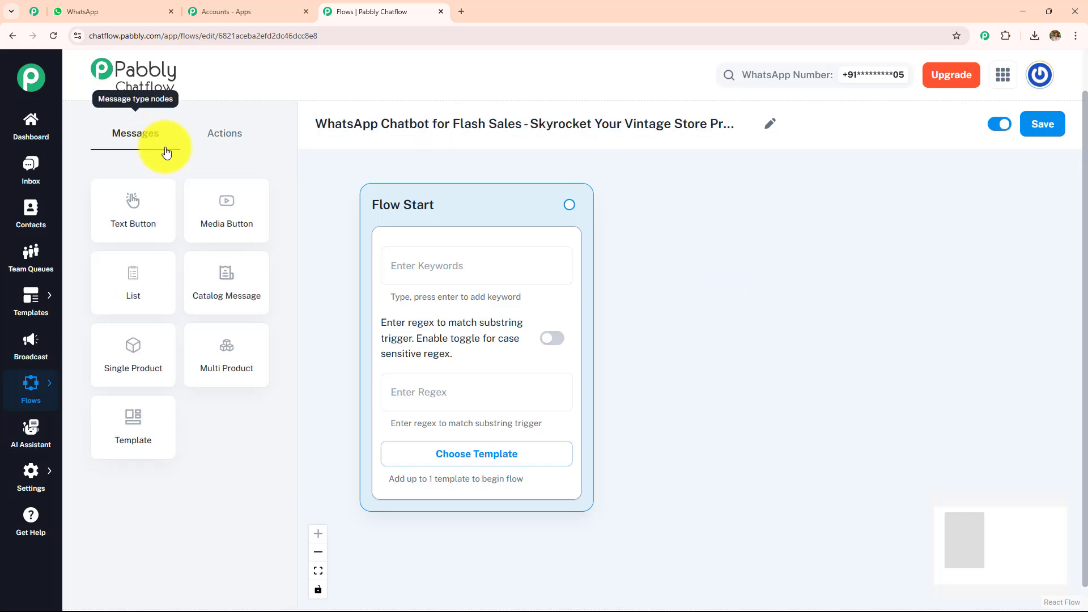
click(225, 140)
click(136, 142)
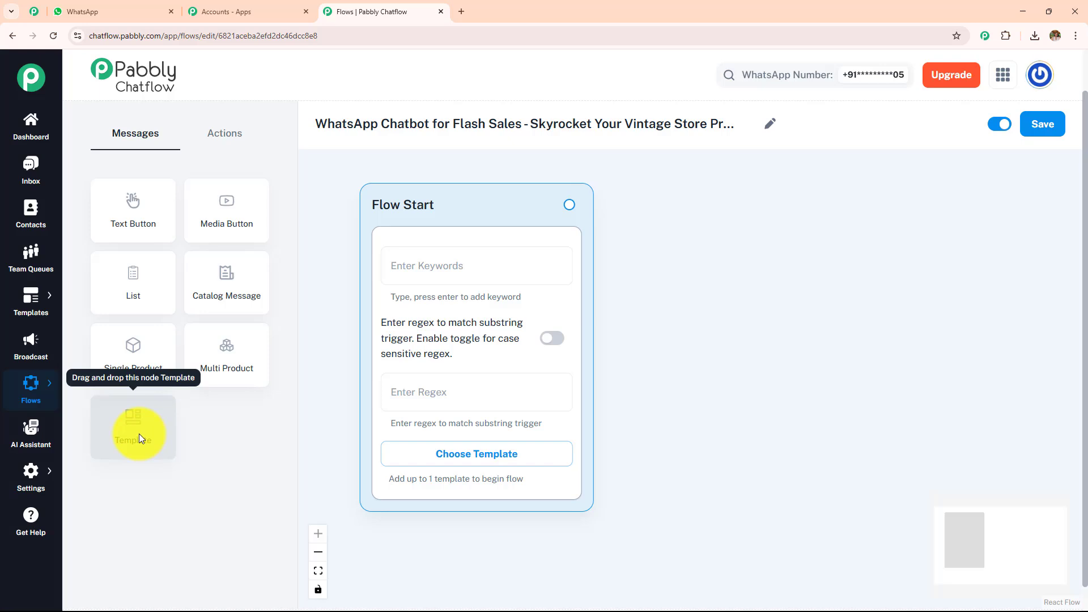
click(241, 132)
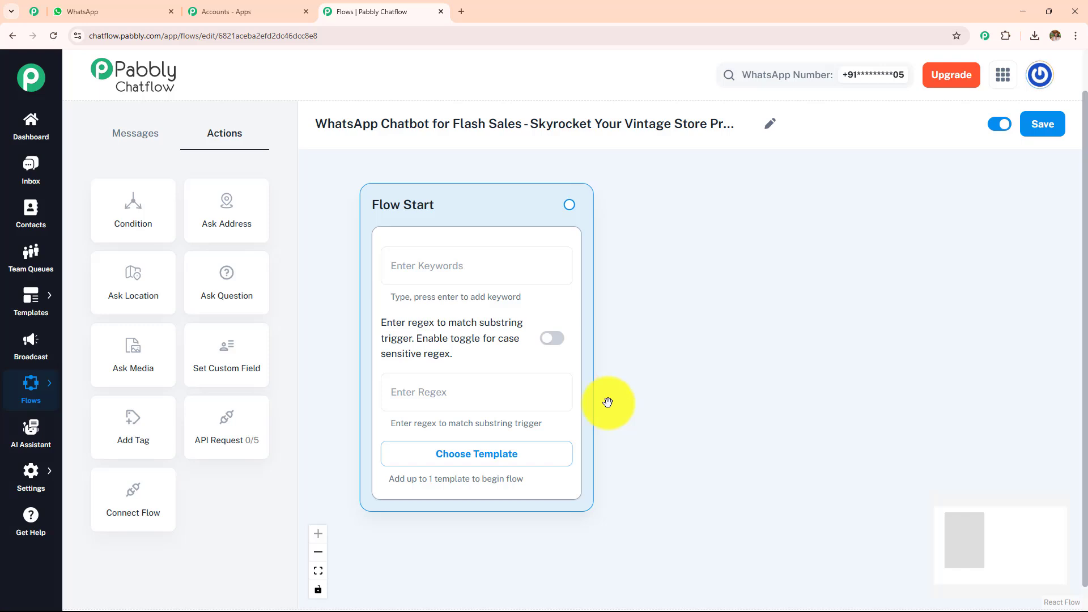
Set the Flow Start keywords to Hello, Hey and Hi, and add the case-sensitive regex \b(vintage|dresses|bags)\b.
click(438, 275)
text(H)
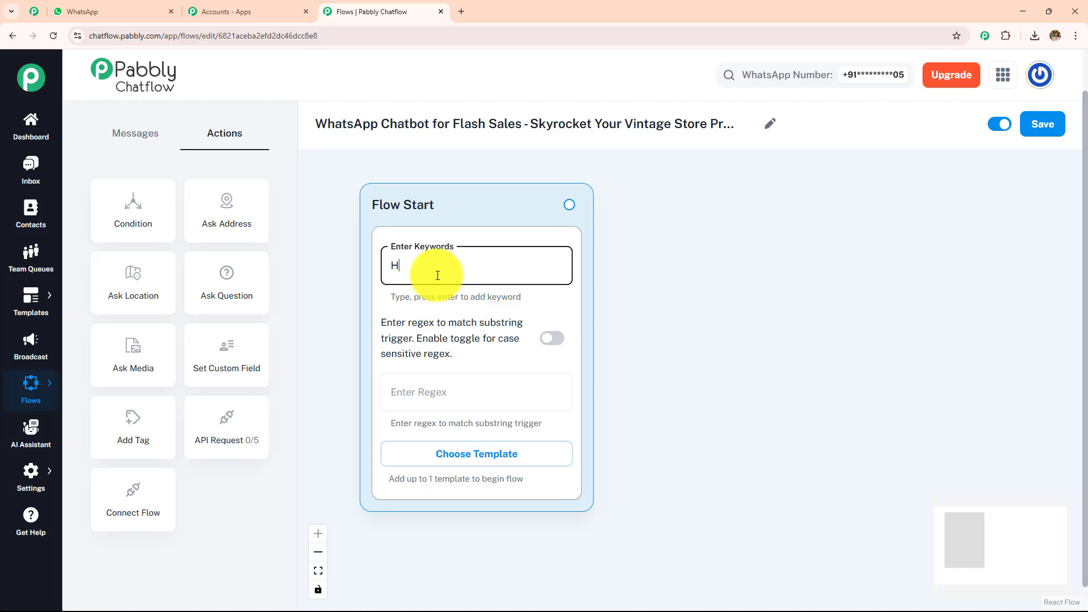
text(ello)
key(Return)
text(Hey)
key(Return)
text(Hi)
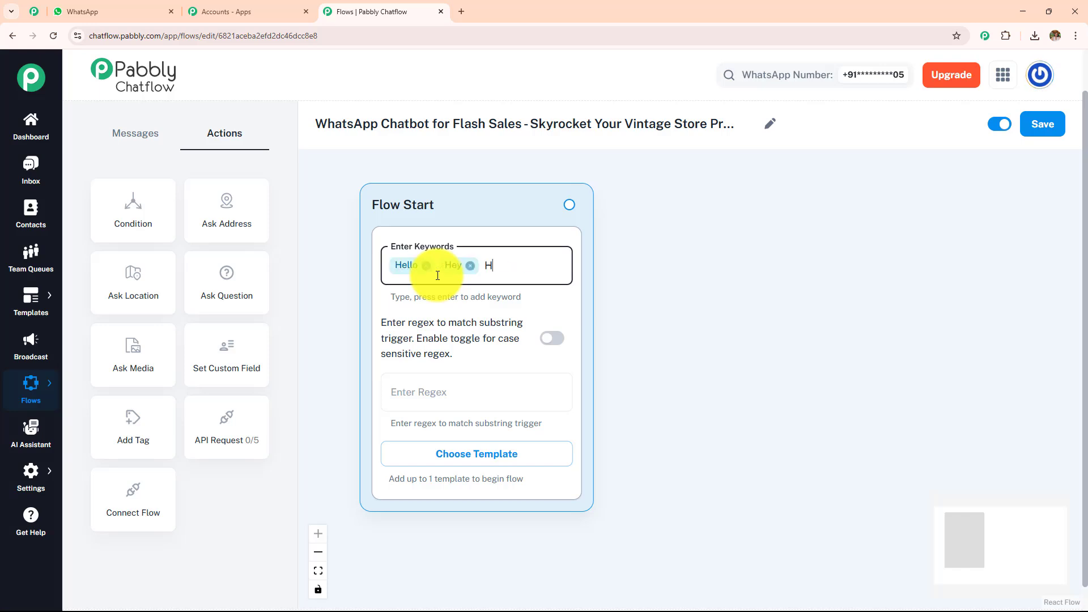
key(Return)
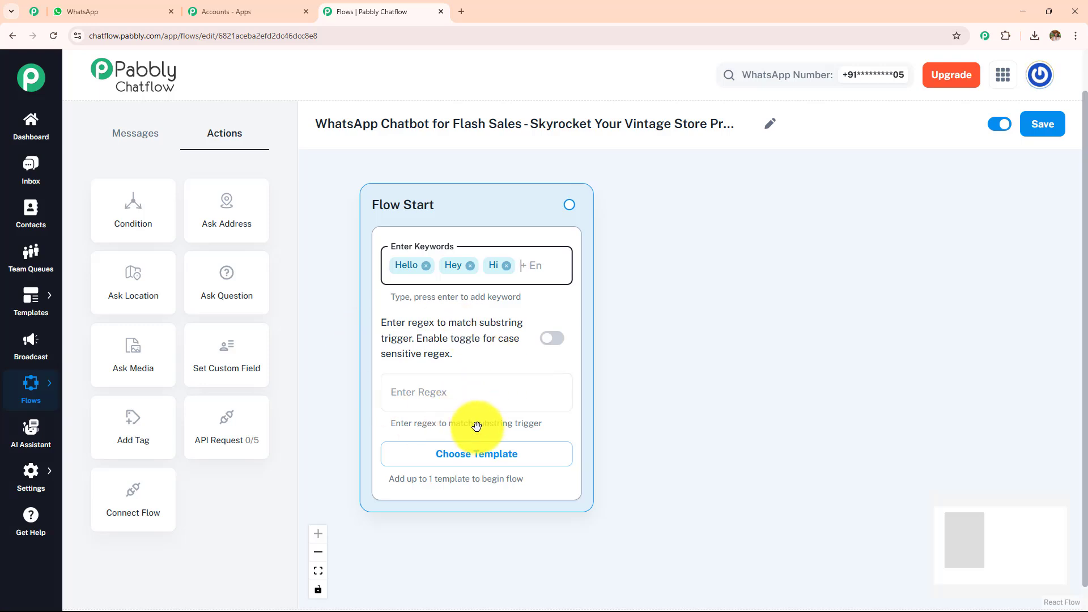
click(428, 404)
text(\b(vintage|dresses|bags)\b)
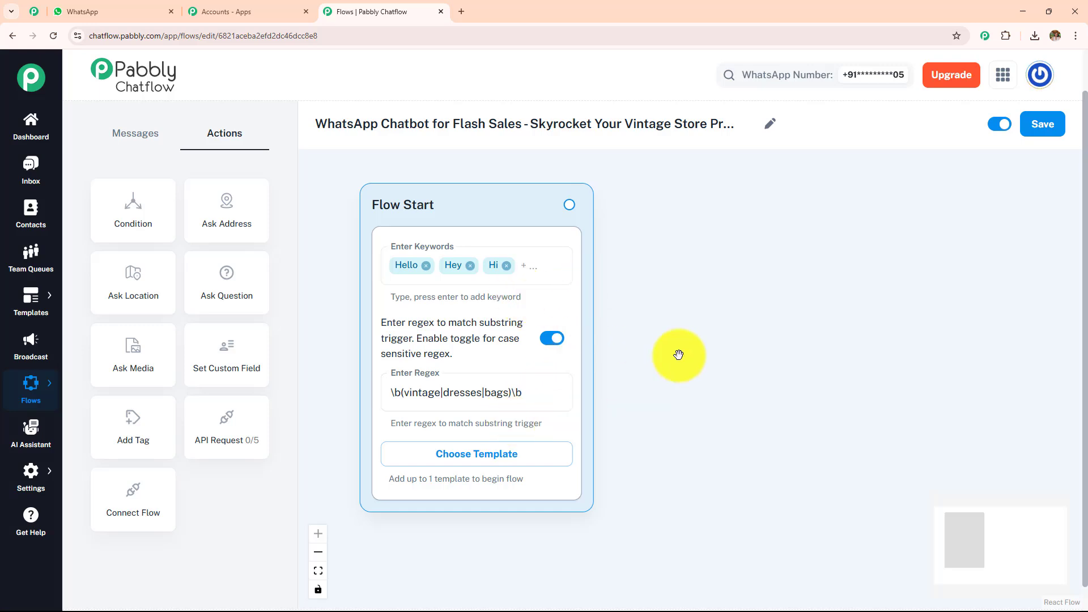
Switch to WhatsApp and examine the customer's opening message and the chatbot's welcome text in the Vintage Store chat.
click(102, 11)
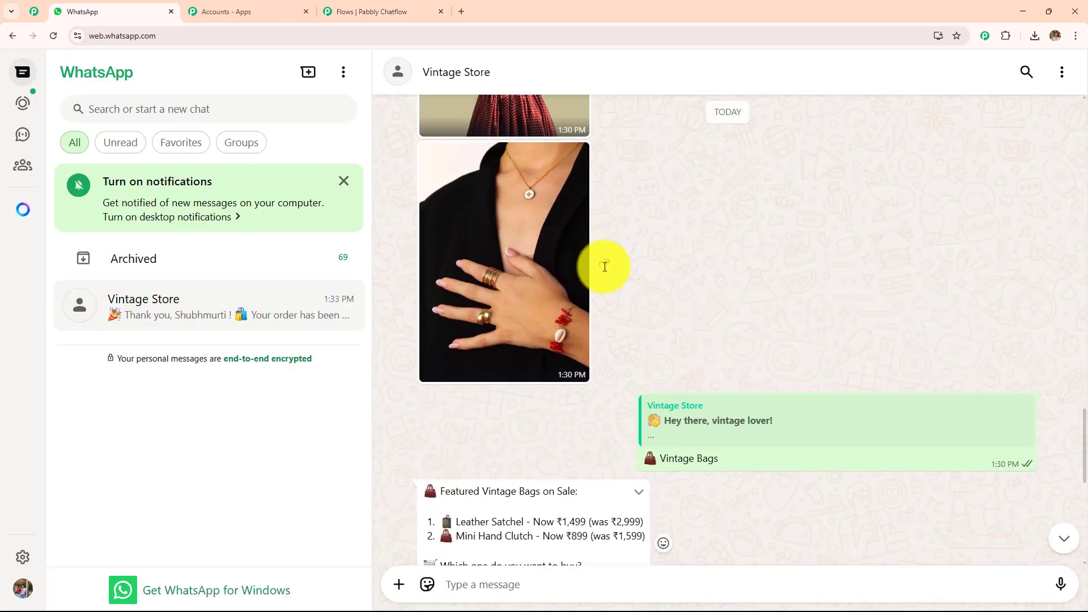
scroll(603, 267, up, 10)
scroll(605, 267, up, 3)
scroll(605, 269, down, 3)
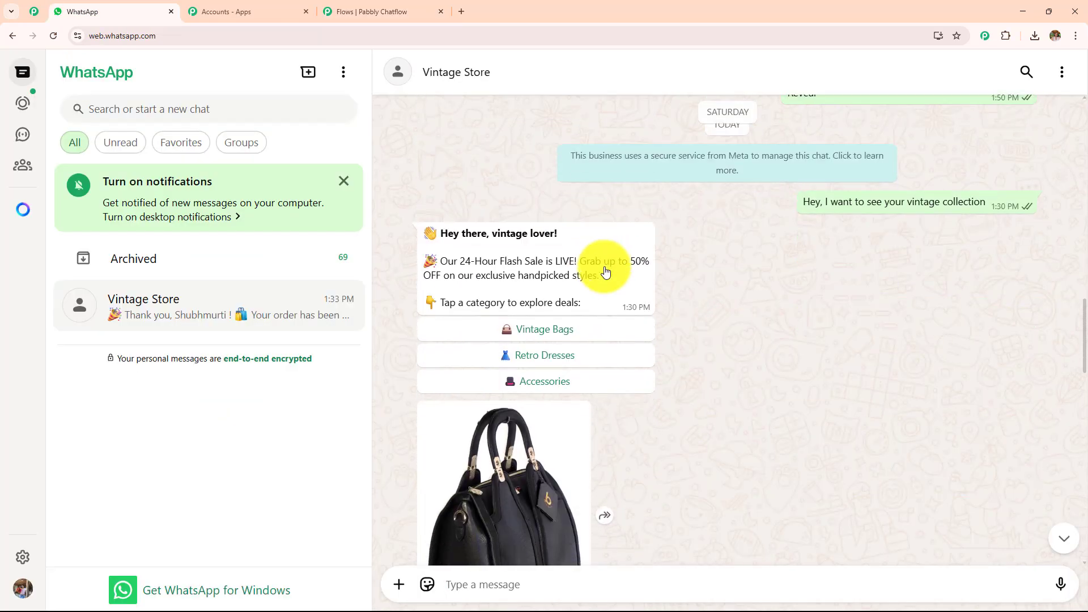
drag(801, 152, 979, 174)
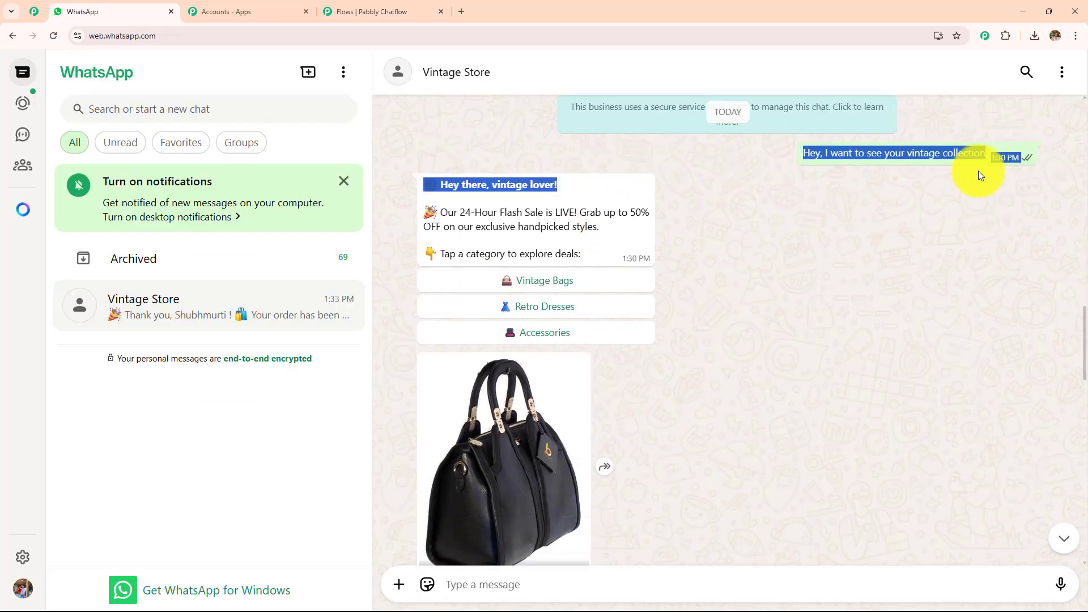
click(700, 294)
drag(586, 260, 439, 179)
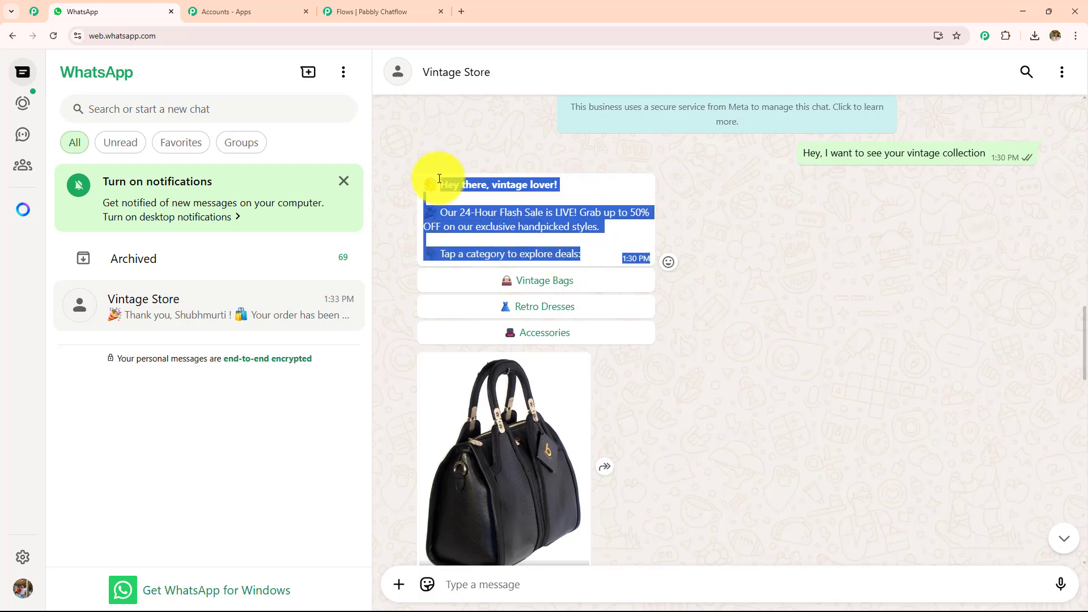
Back in Pabbly Chatflow, connect a Text + Button message to Flow Start with the welcome text beginning "Hey there, vintage lover!" announcing the 24-Hour Flash Sale.
click(389, 10)
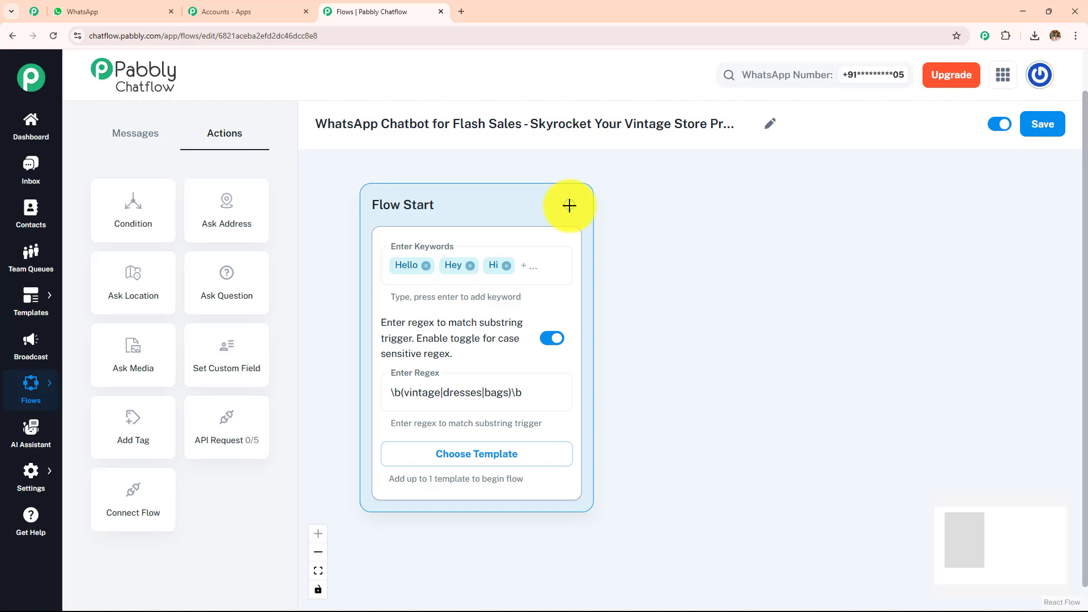
drag(569, 206, 816, 215)
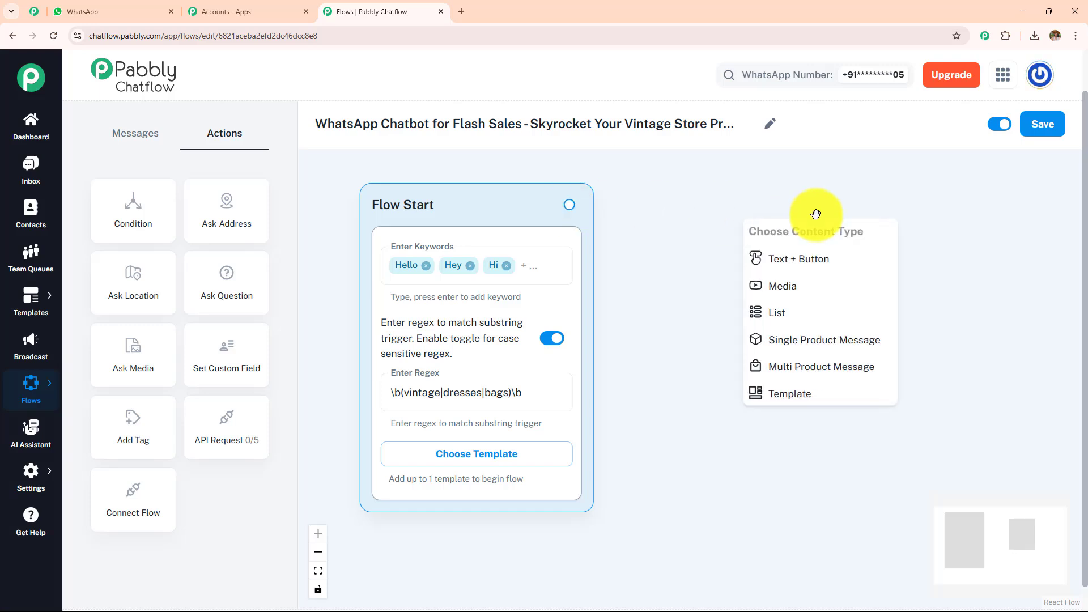
click(810, 267)
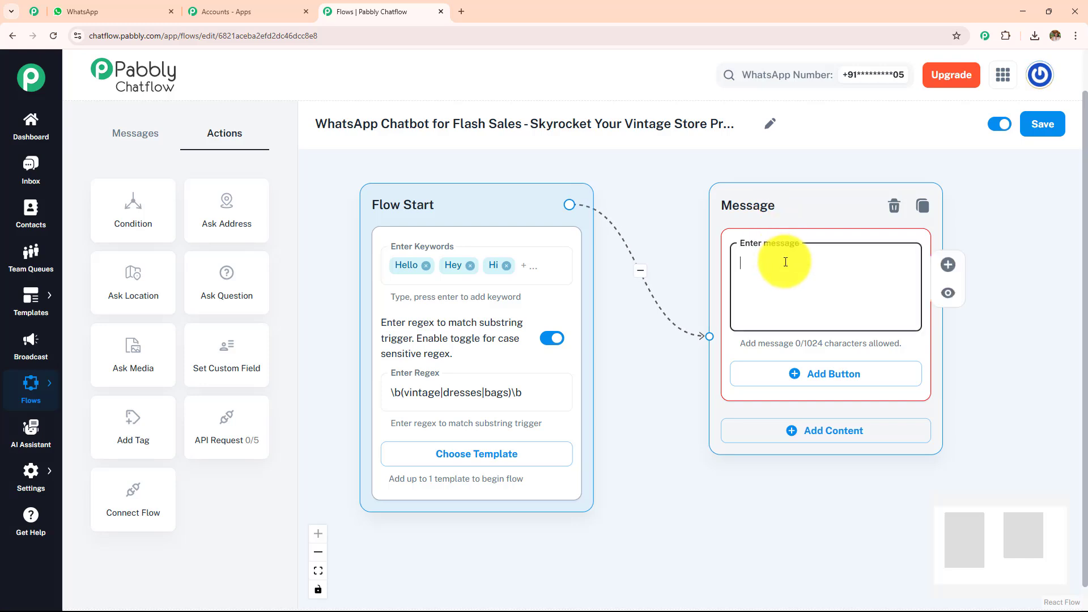
key(ctrl+v)
drag(909, 301, 908, 260)
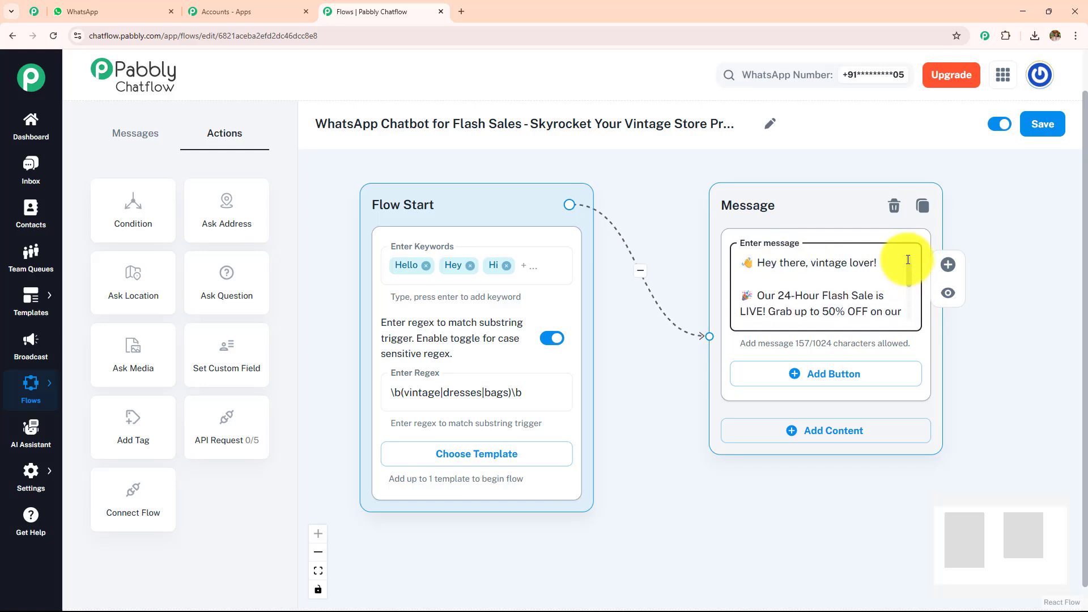
mouse_move(907, 267)
mouse_down()
mouse_move(911, 306)
mouse_move(904, 263)
mouse_up()
Check the welcome message in the WhatsApp chat, and back in Pabbly Chatflow bold the greeting "Hey there, vintage lover!" by wrapping it in asterisks.
click(91, 11)
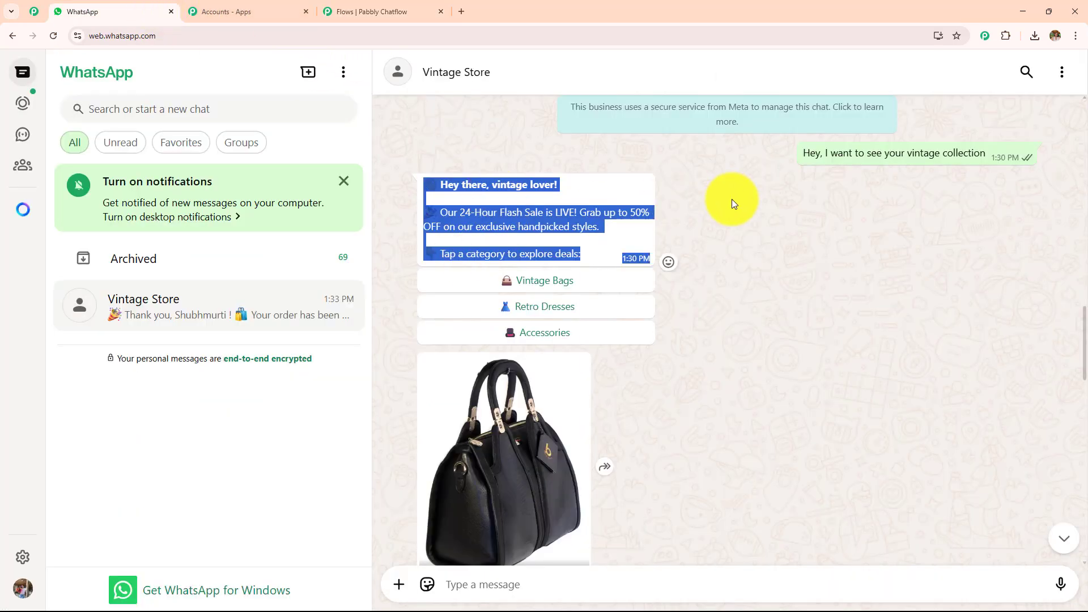
click(421, 172)
click(360, 13)
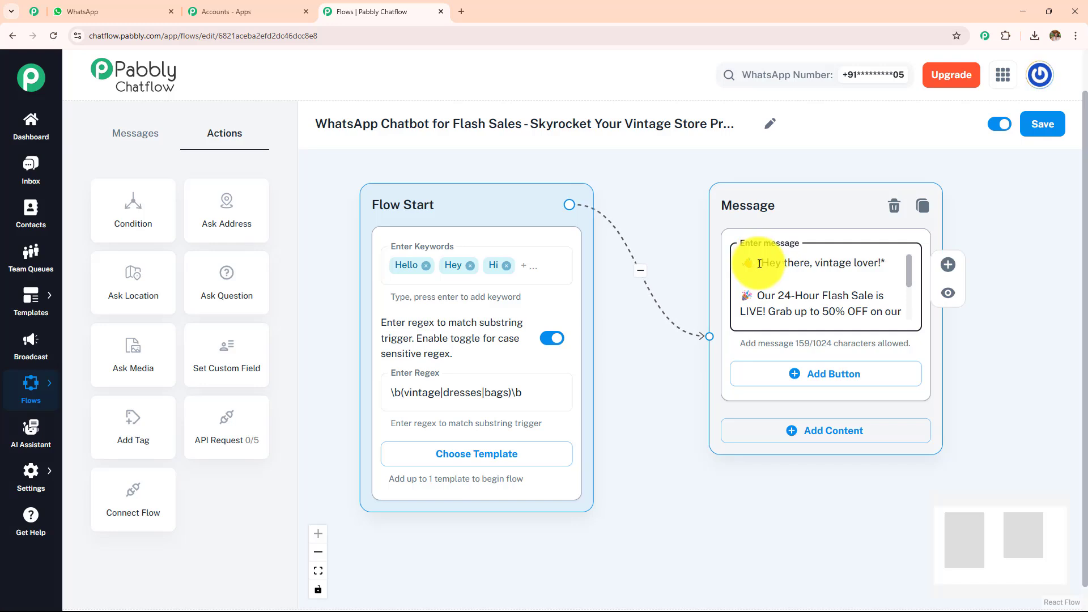
drag(1008, 308, 712, 263)
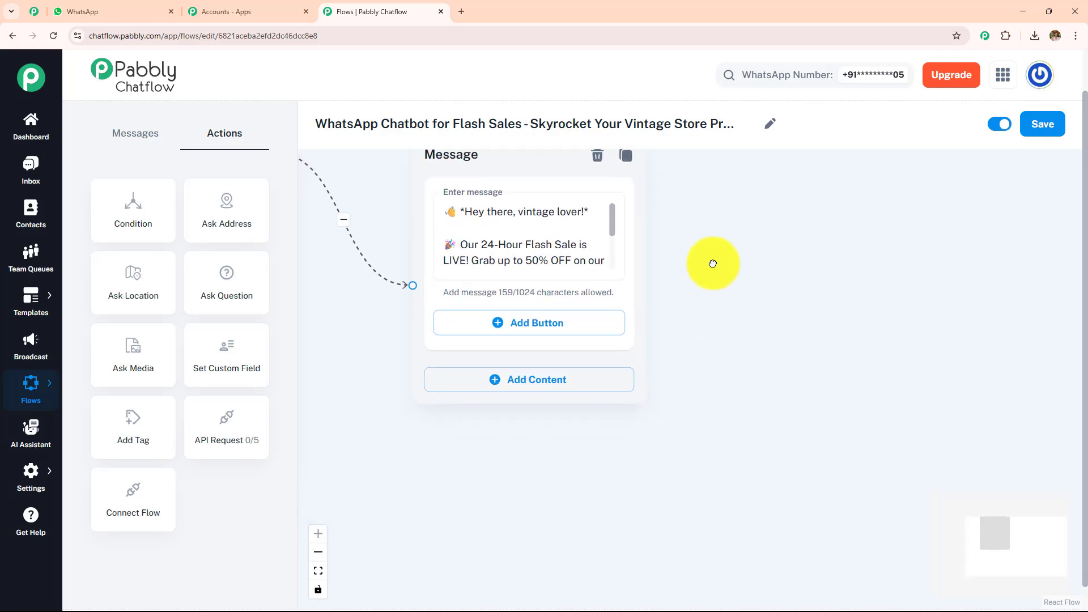
click(128, 11)
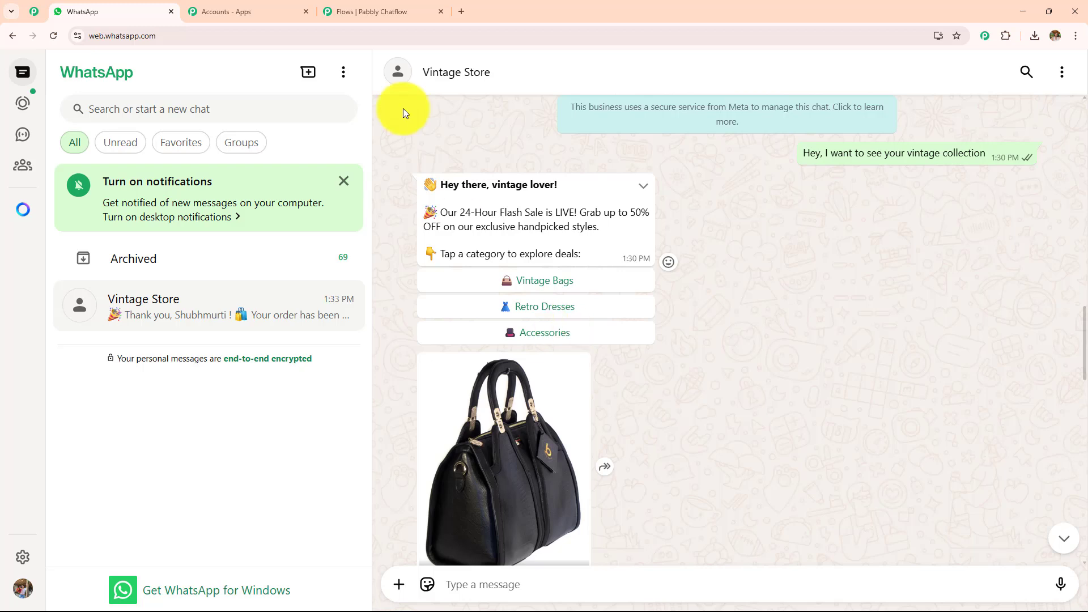
click(374, 12)
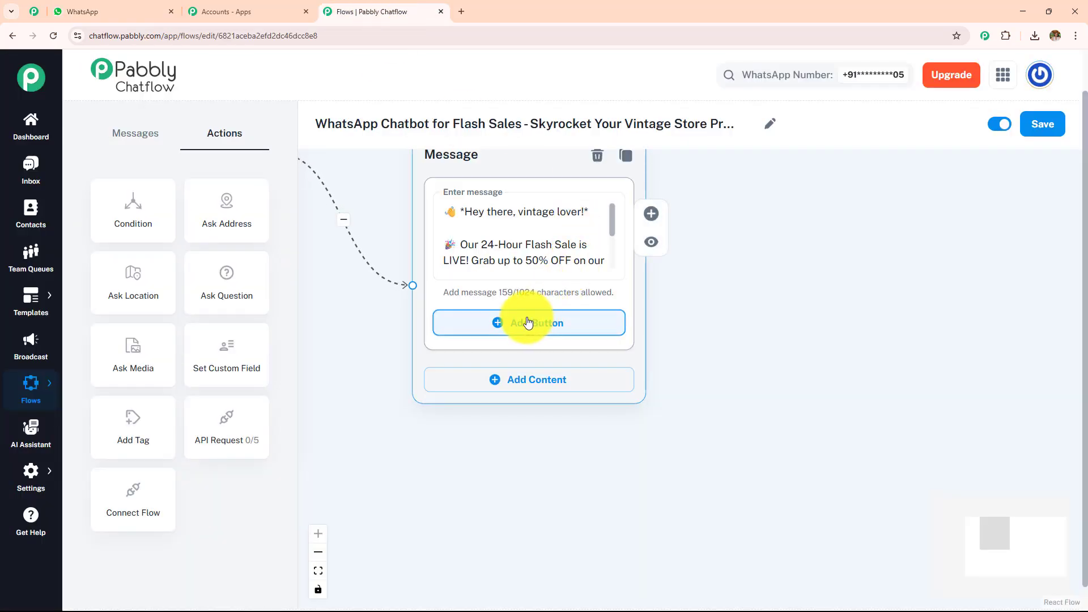
Try adding a List message with a section and an item beside the welcome message.
click(135, 134)
drag(145, 261, 694, 157)
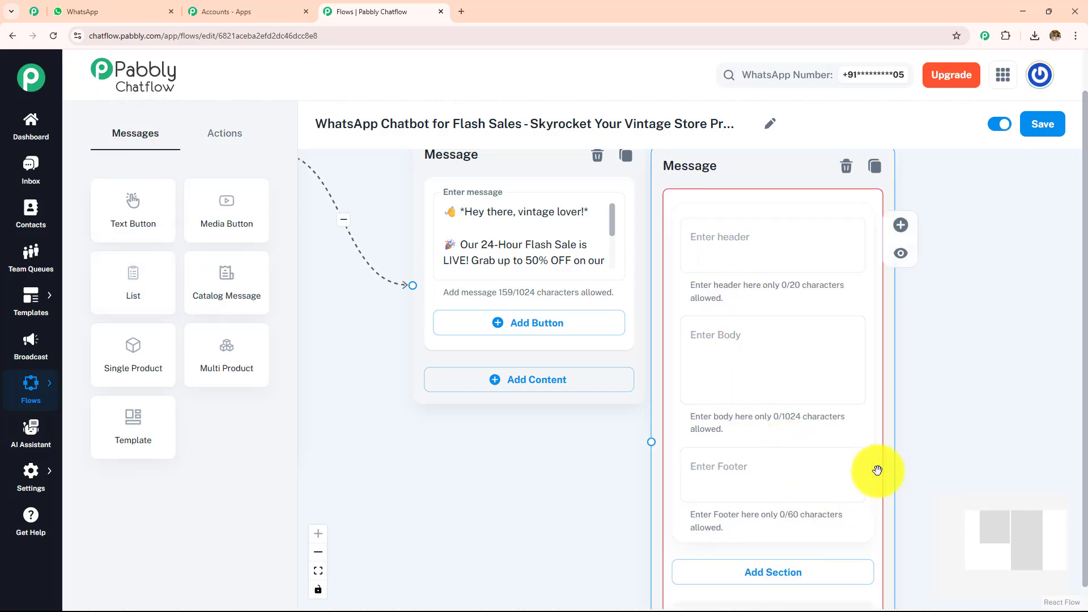
drag(877, 470, 886, 281)
click(781, 389)
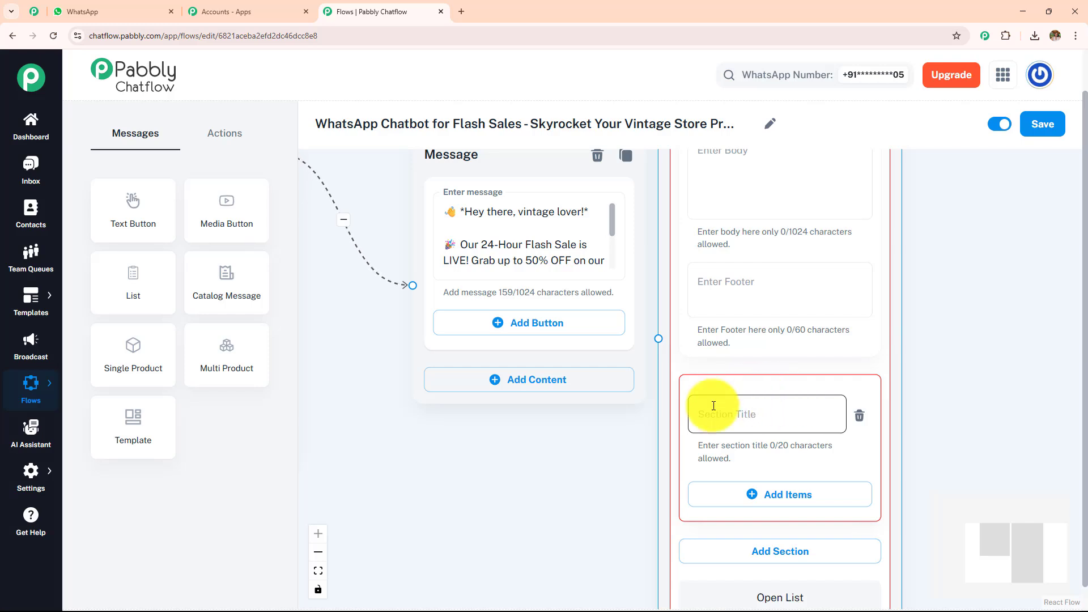
click(773, 493)
drag(974, 291, 835, 270)
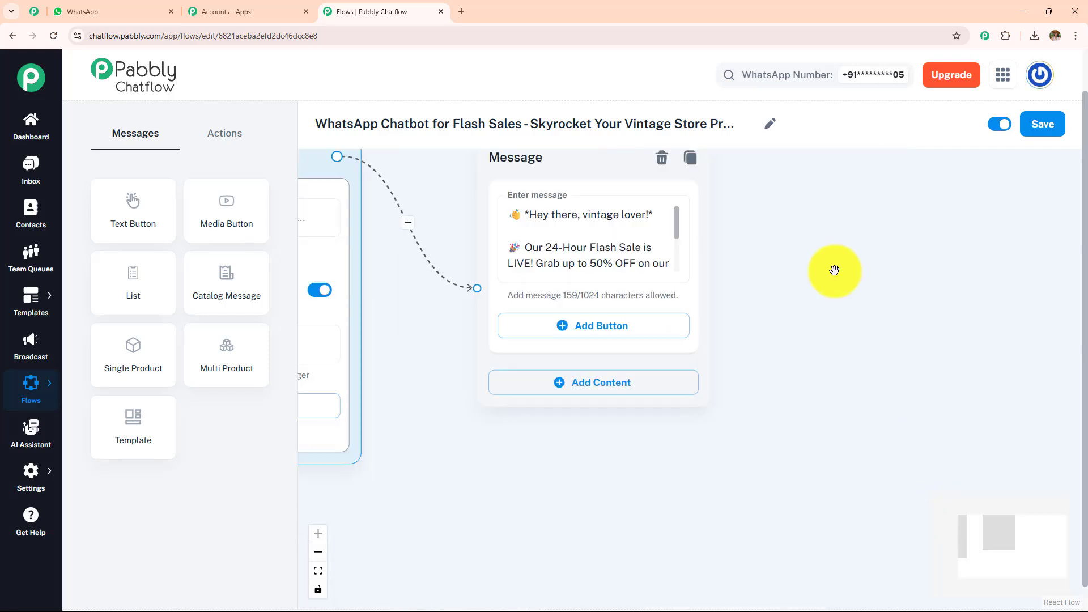
Add three buttons to the welcome message, labelled Vintage Bags, Retro Dresses and Accessories, each starting with a matching emoji.
click(617, 328)
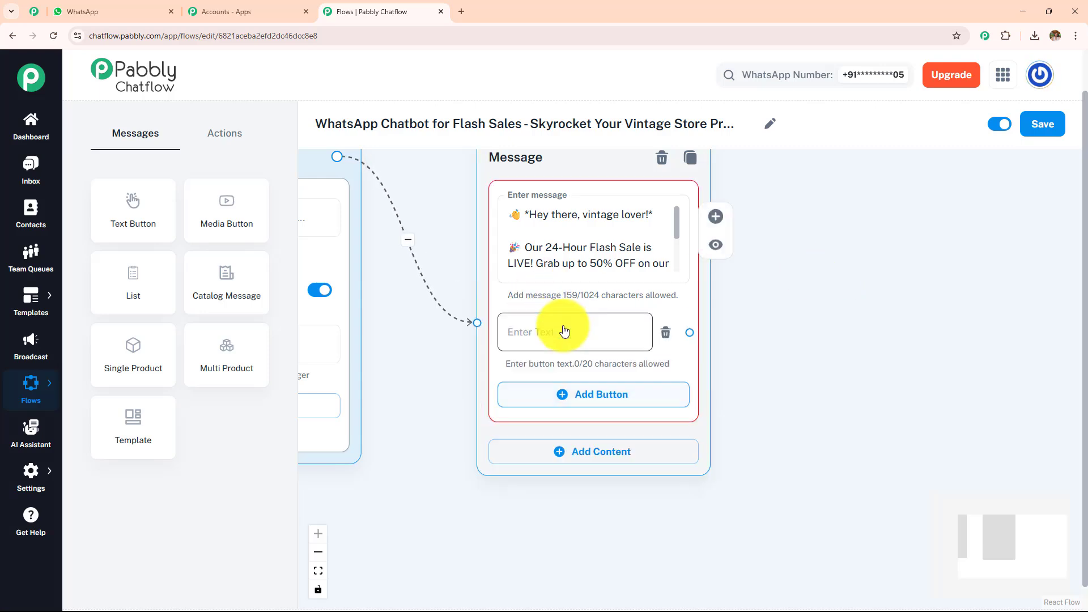
click(591, 406)
click(602, 475)
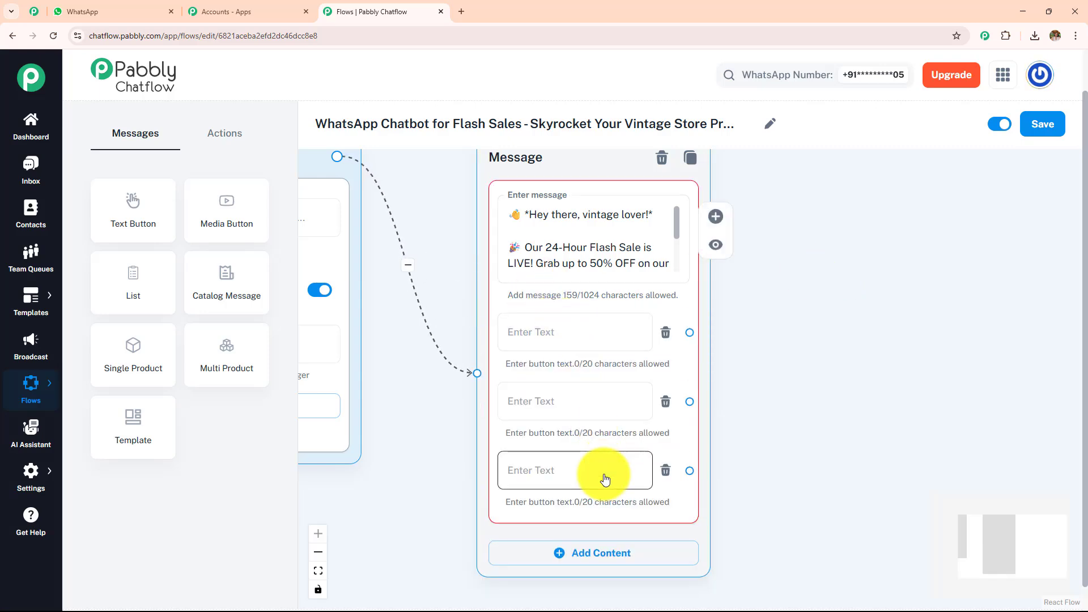
drag(838, 377, 729, 367)
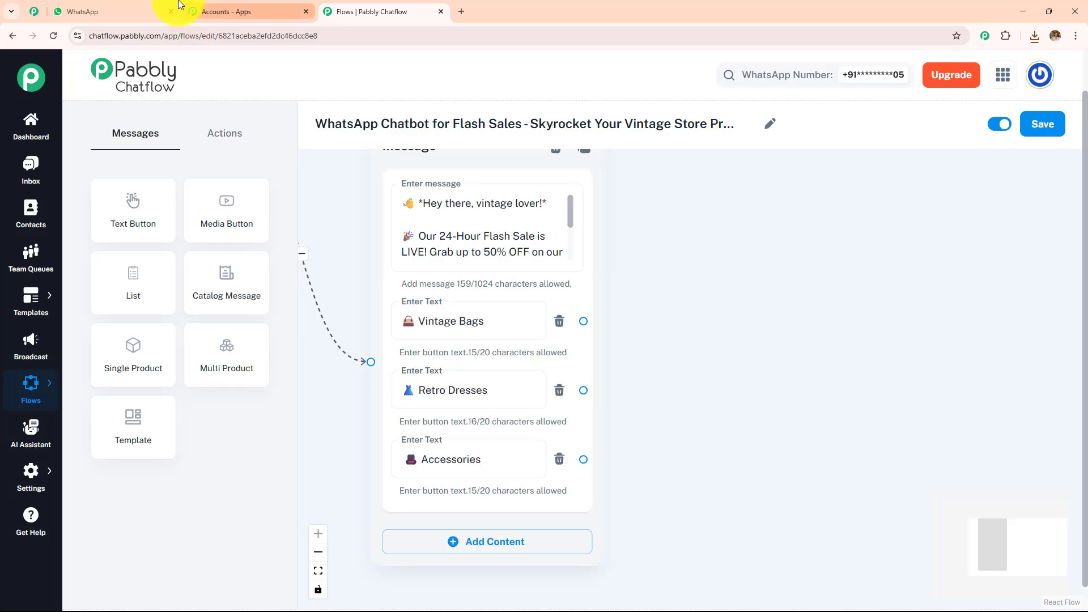
Switch to the WhatsApp chat, examine the product images that follow the category buttons, and return to Pabbly Chatflow.
click(152, 11)
scroll(653, 309, up, 20)
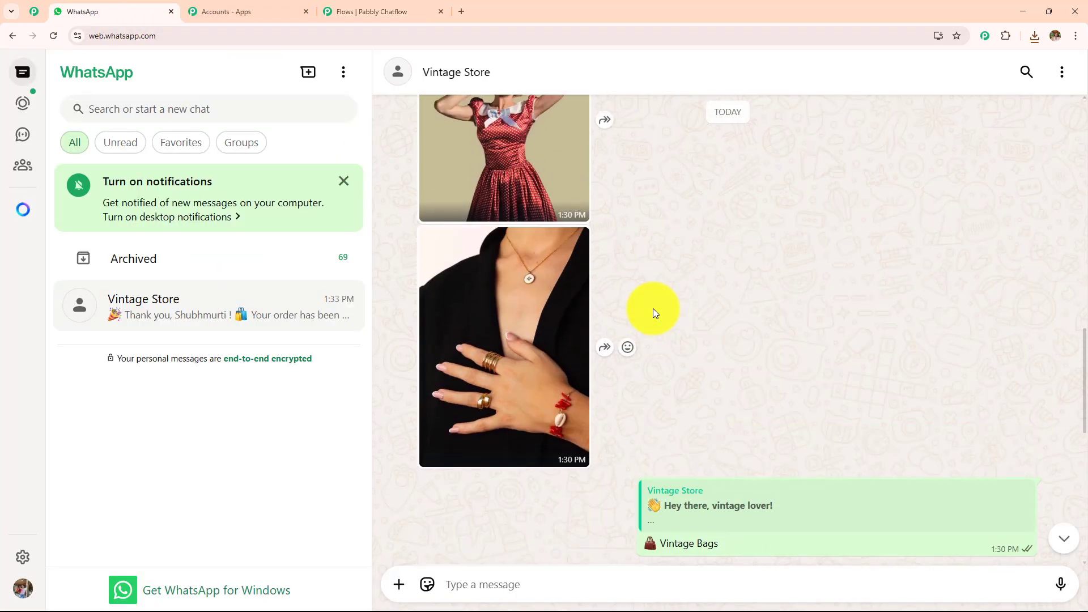
scroll(572, 298, up, 2)
scroll(572, 300, down, 3)
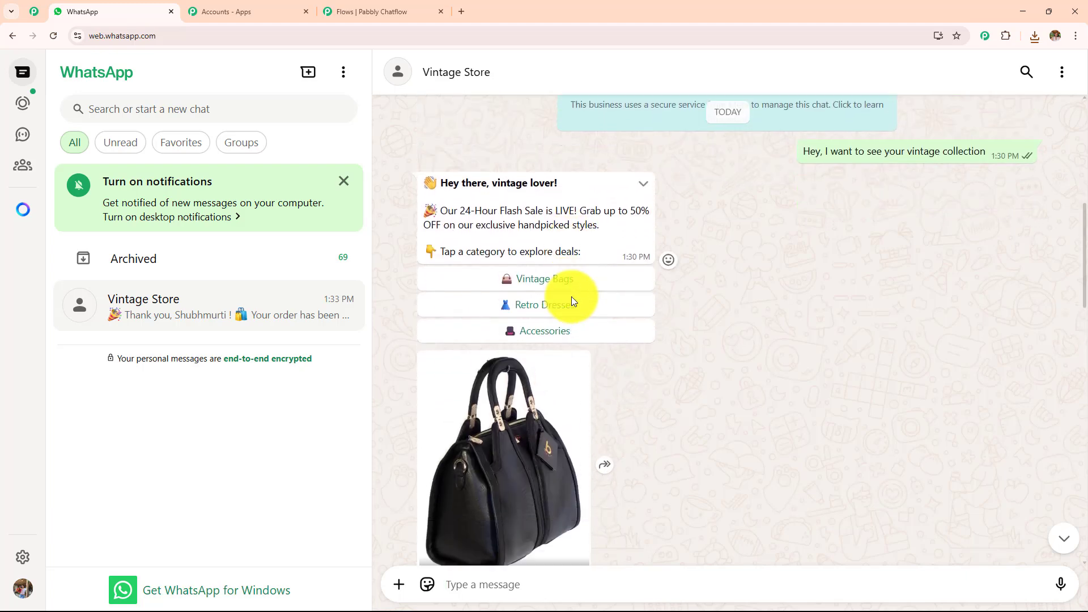
click(352, 22)
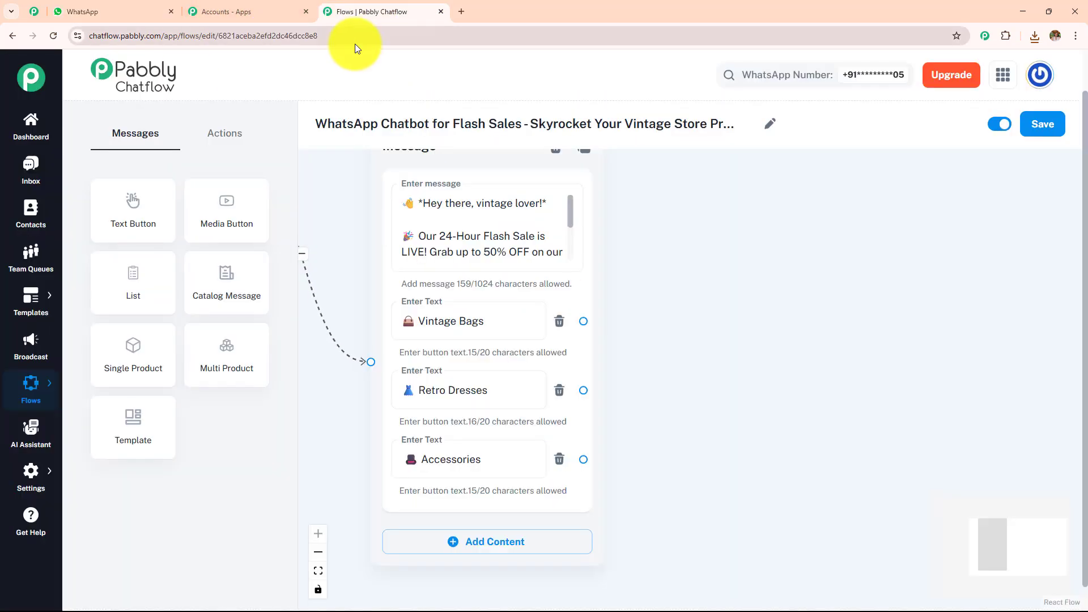
Add Media content below the Accessories button in the message node and set its media type to Image.
scroll(652, 199, down, 4)
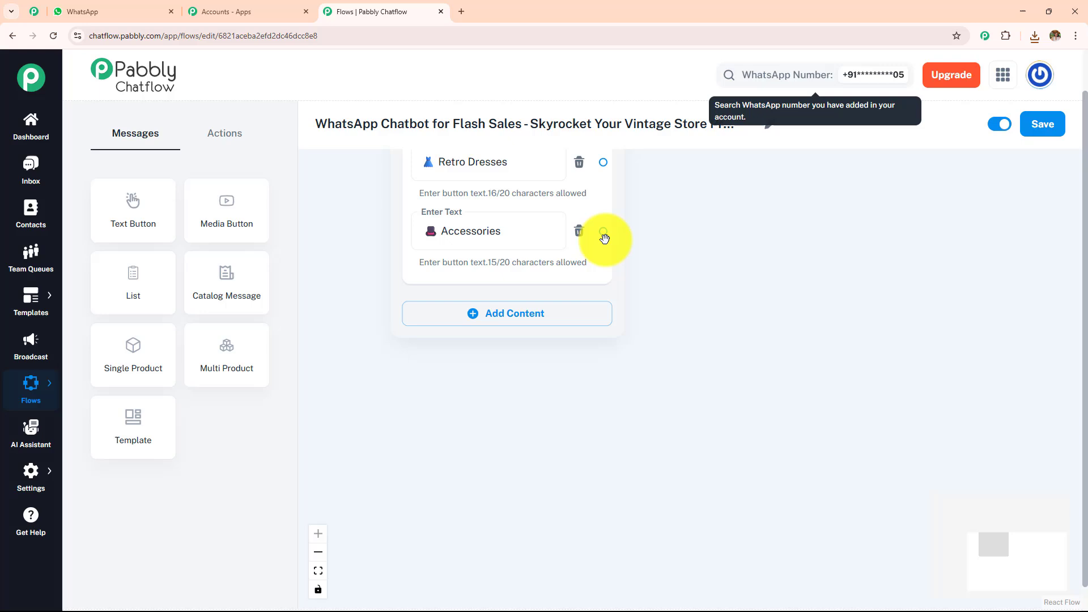
click(506, 323)
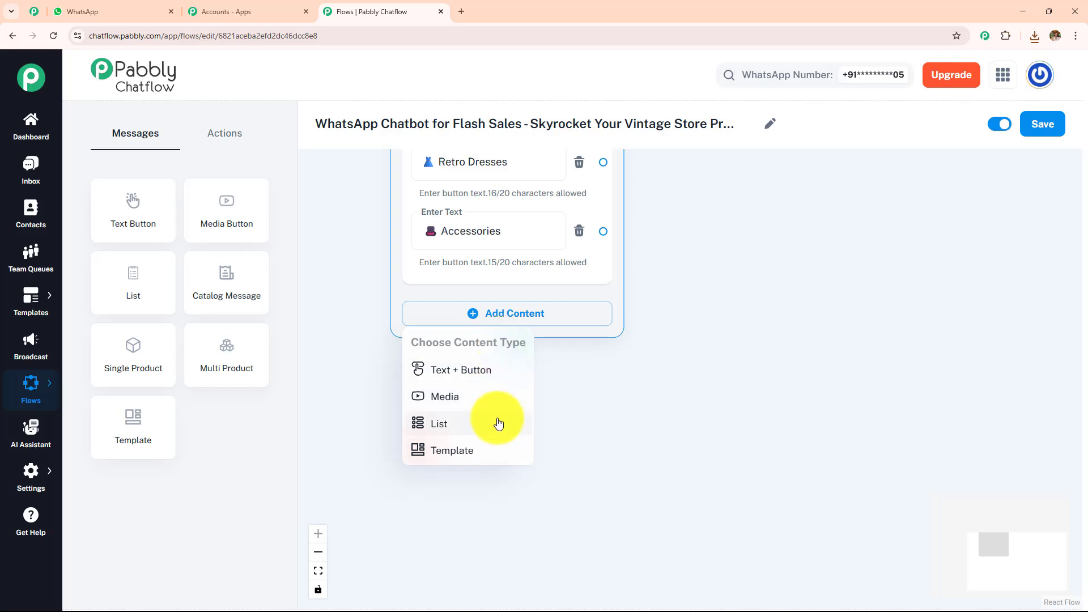
click(492, 397)
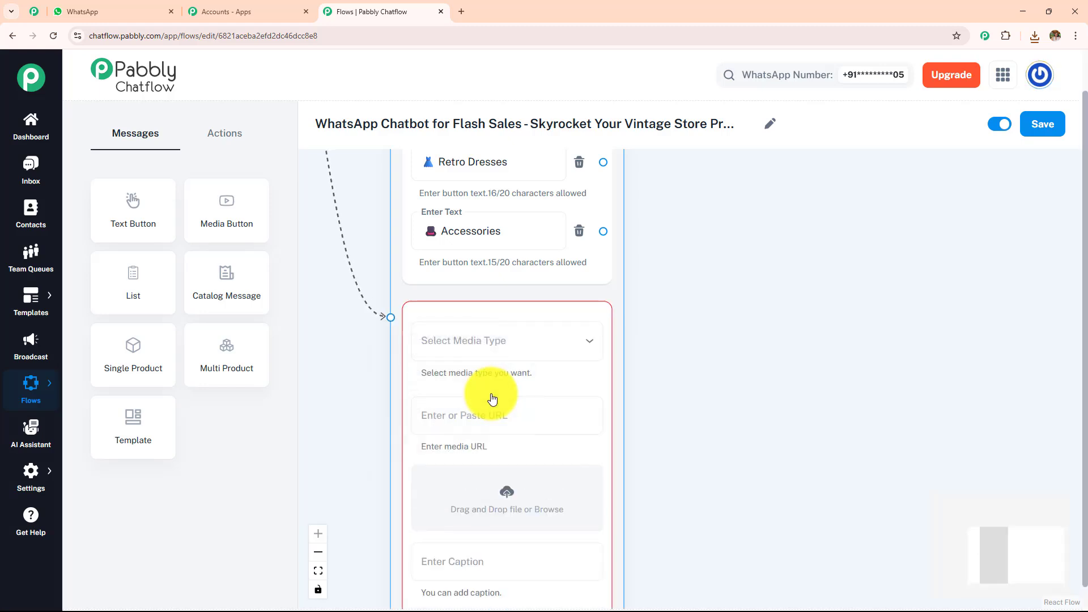
drag(688, 405, 641, 250)
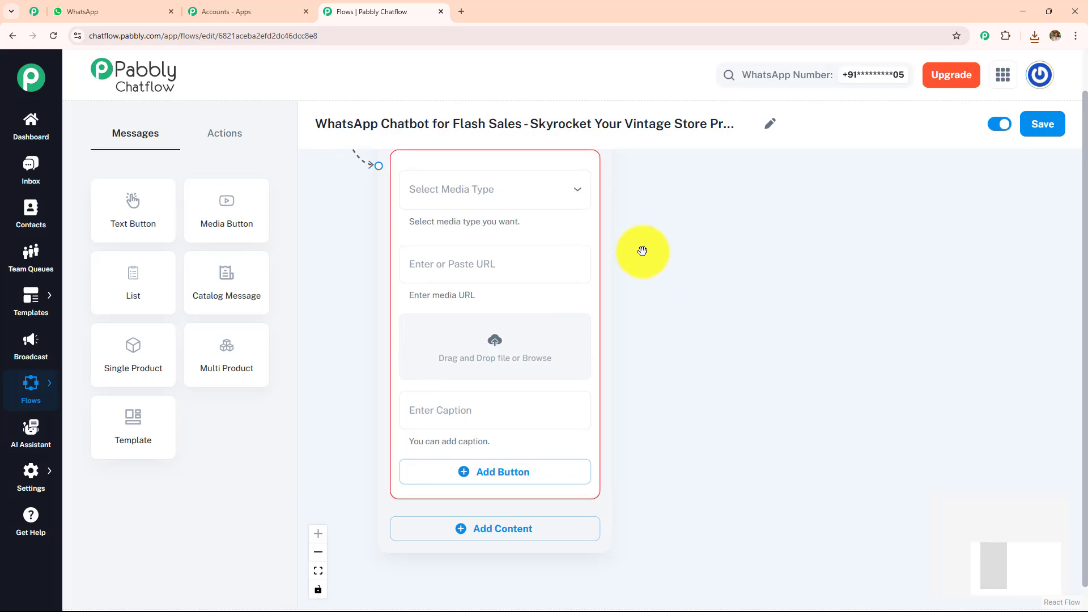
click(487, 209)
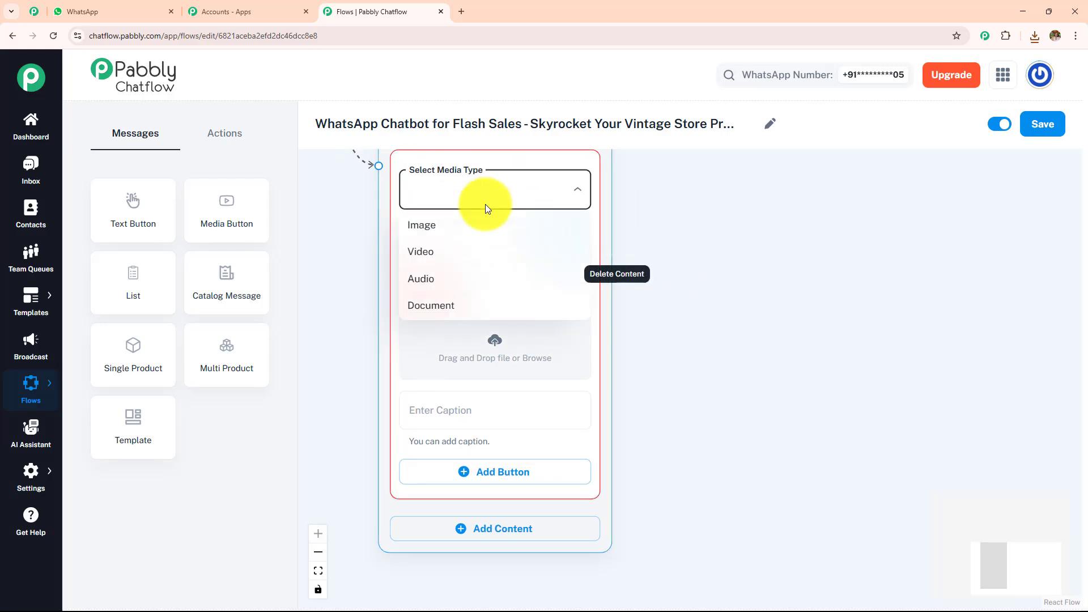
click(457, 227)
Upload "WhatsApp Image 2025-05-12 at 1.30.09 PM" from Downloads into the new image block.
click(492, 345)
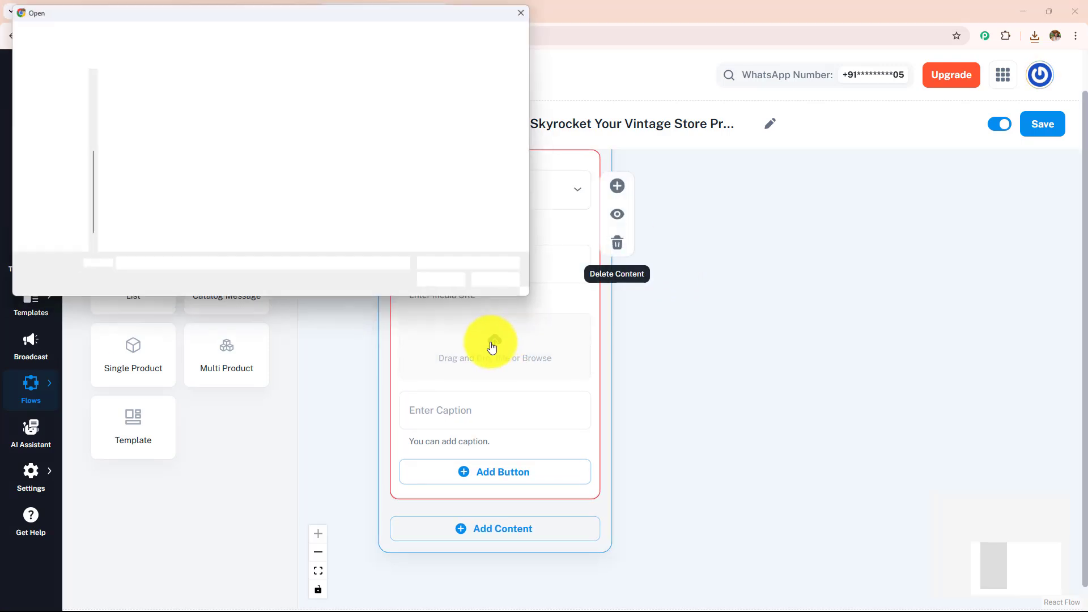
double_click(233, 148)
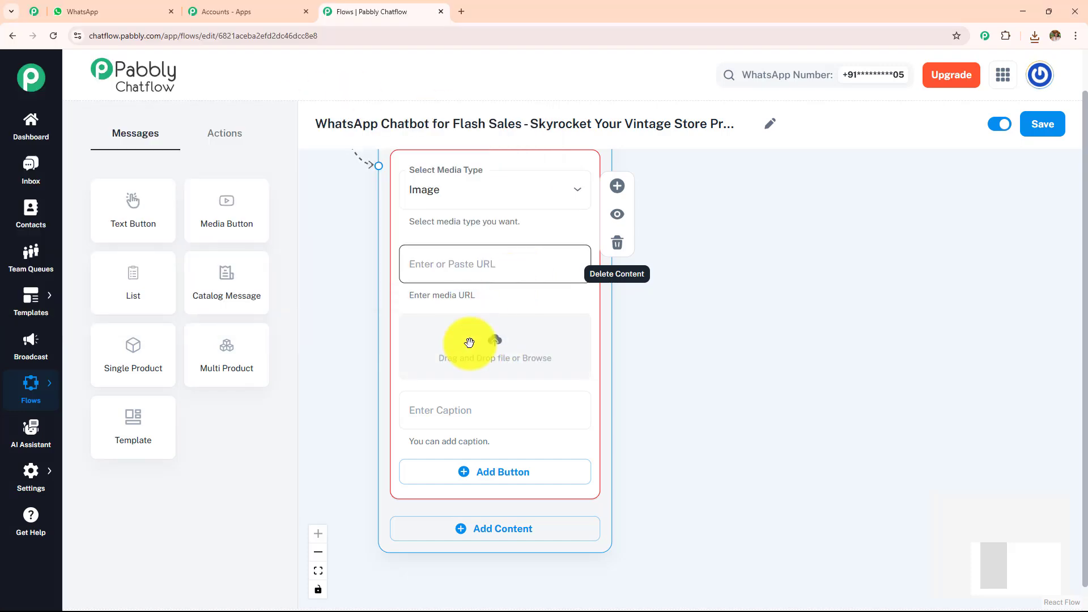
click(495, 342)
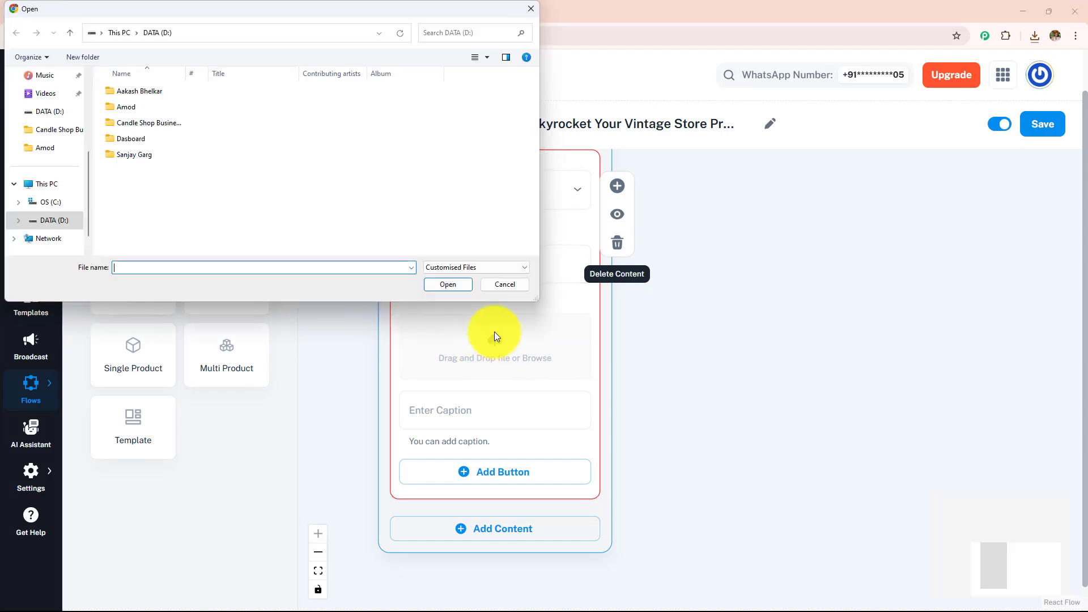
scroll(53, 142, up, 5)
click(53, 134)
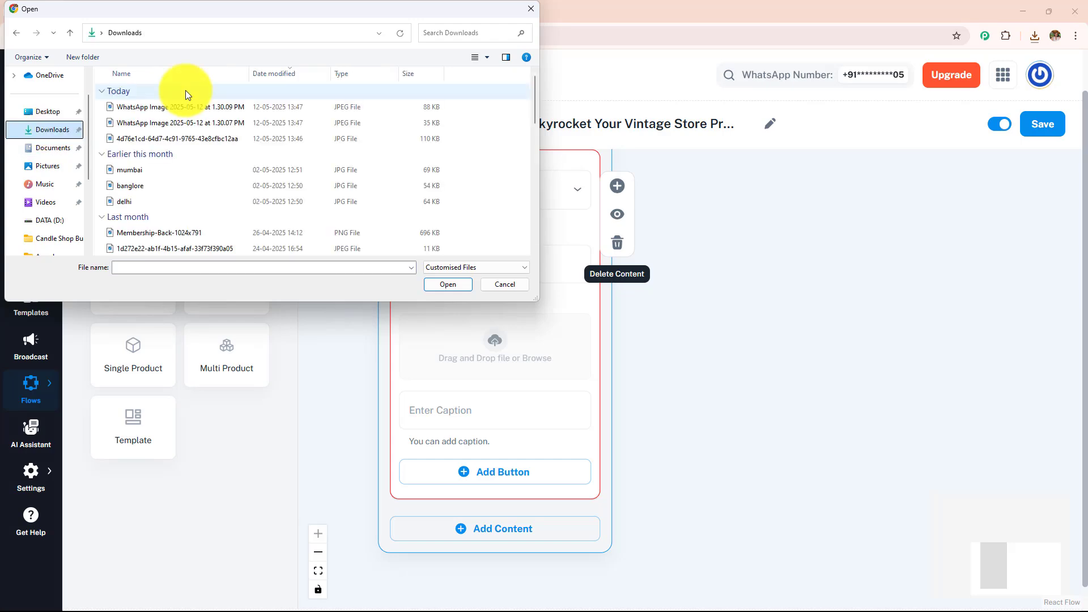
click(188, 106)
click(440, 285)
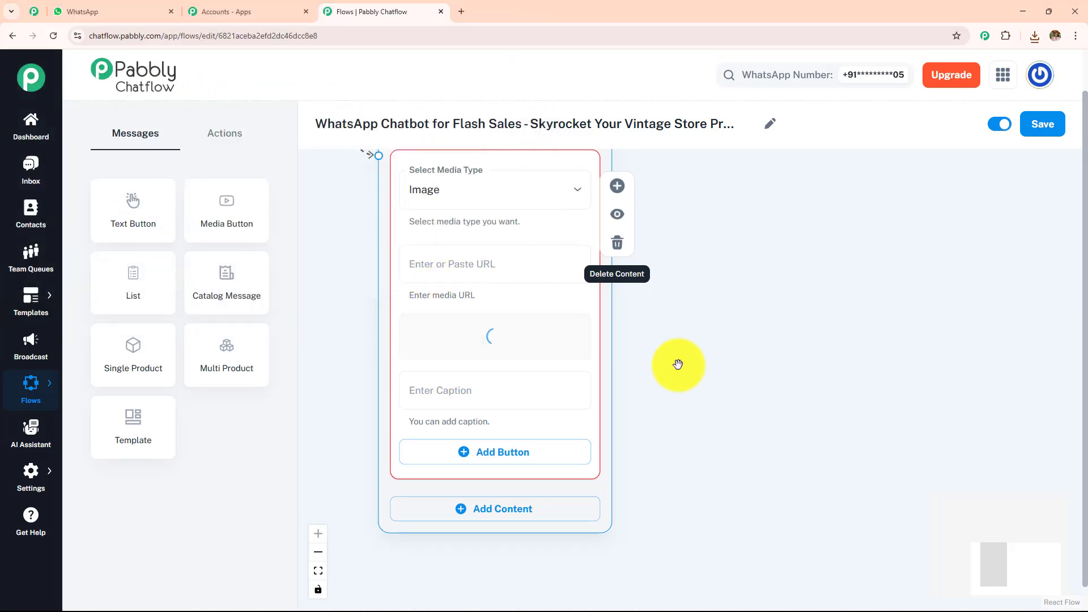
drag(697, 413, 670, 259)
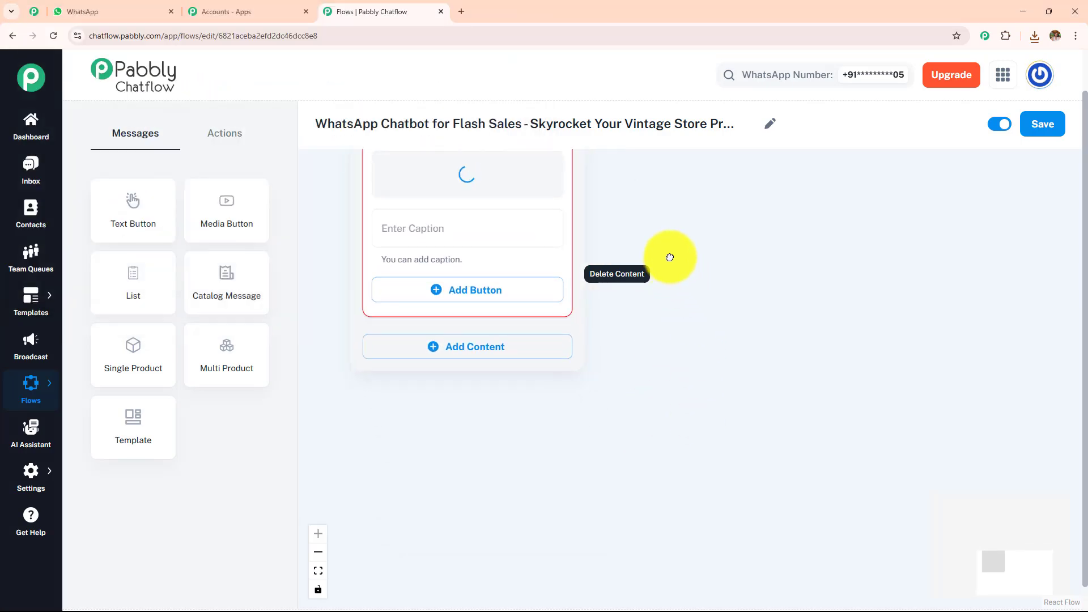
Add a second Media block of type Image below the jewellery picture and upload "WhatsApp Image 2025-05-12 at 1.30.07 PM" to it.
click(474, 397)
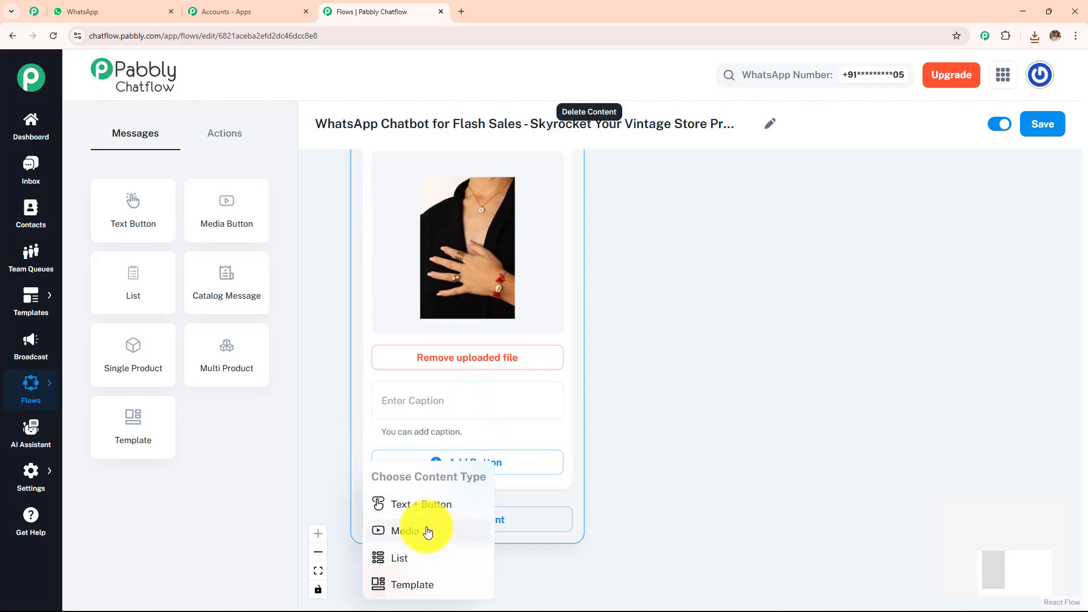
click(428, 532)
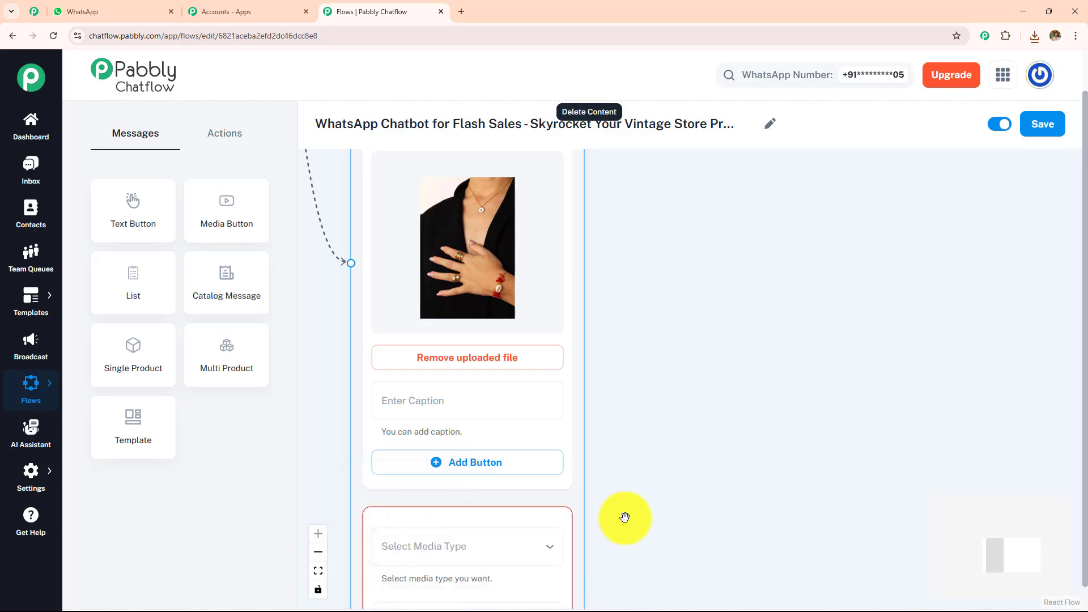
scroll(627, 230, down, 5)
click(455, 233)
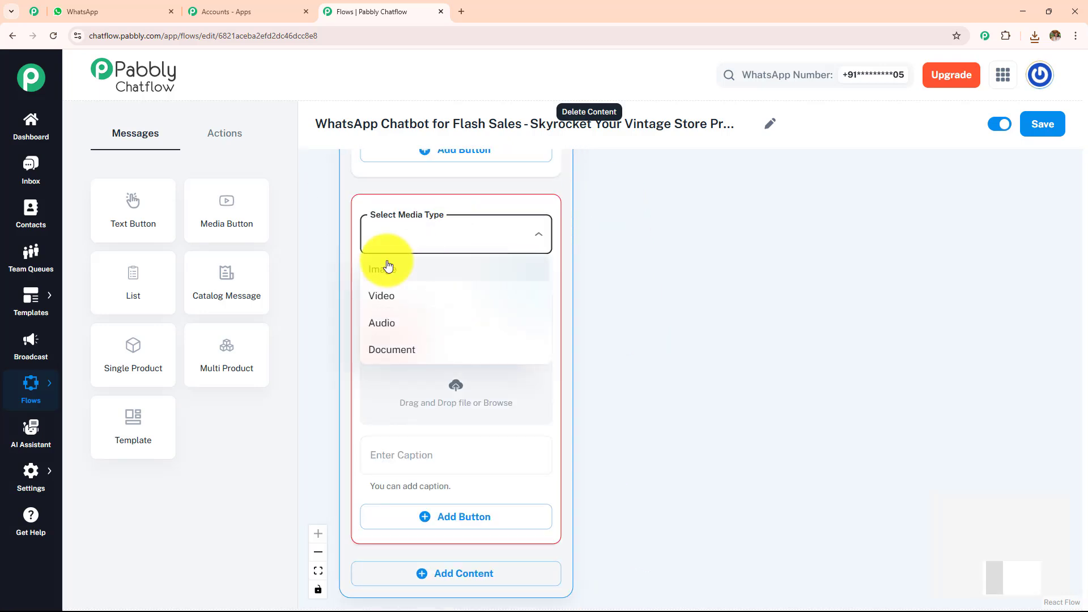
click(389, 267)
click(455, 391)
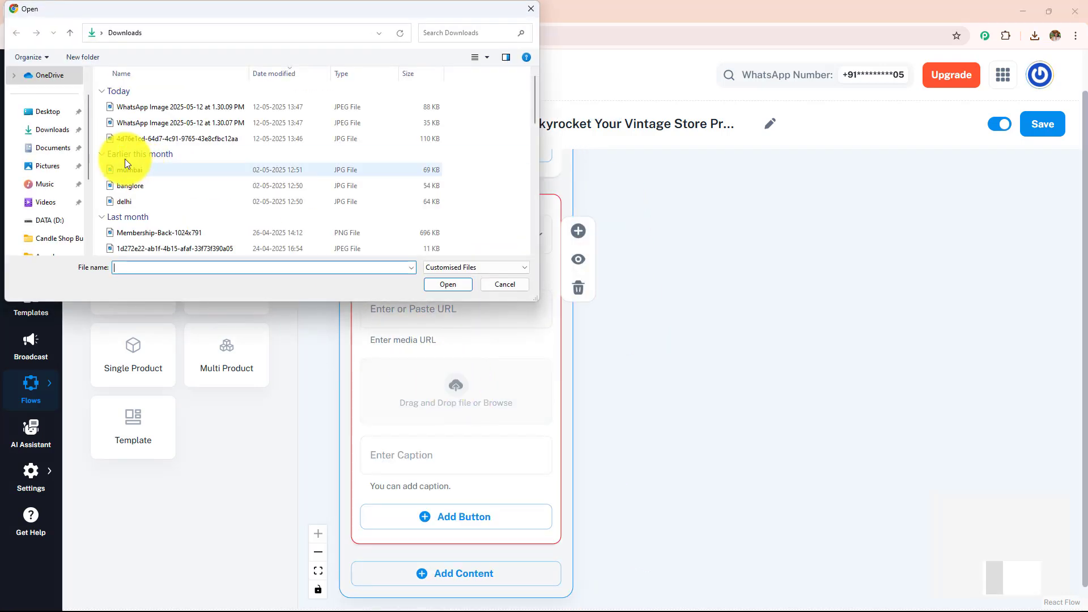
click(154, 124)
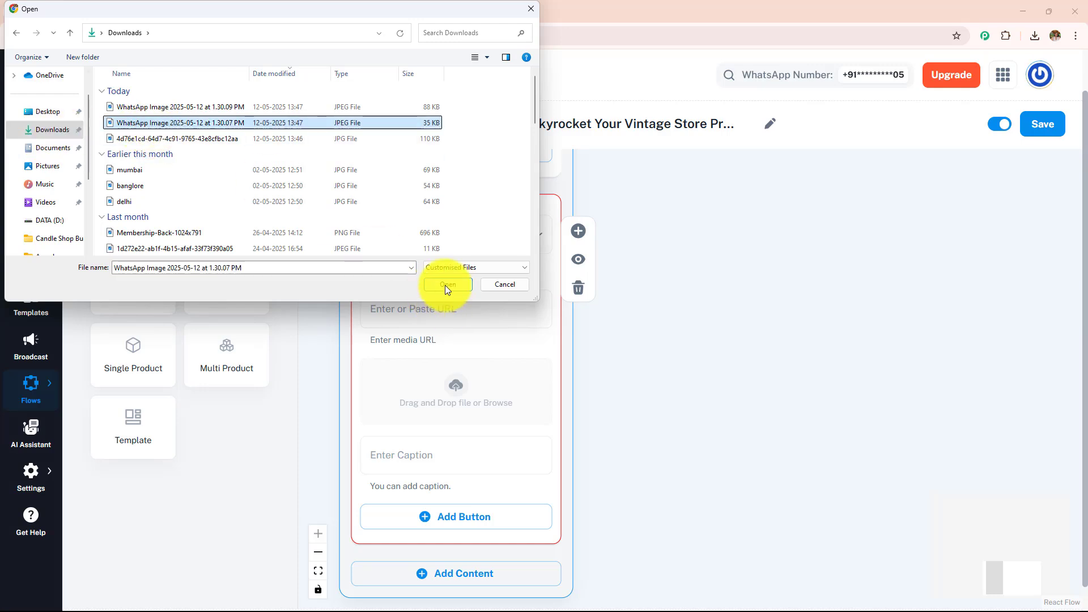
click(447, 285)
scroll(620, 166, down, 5)
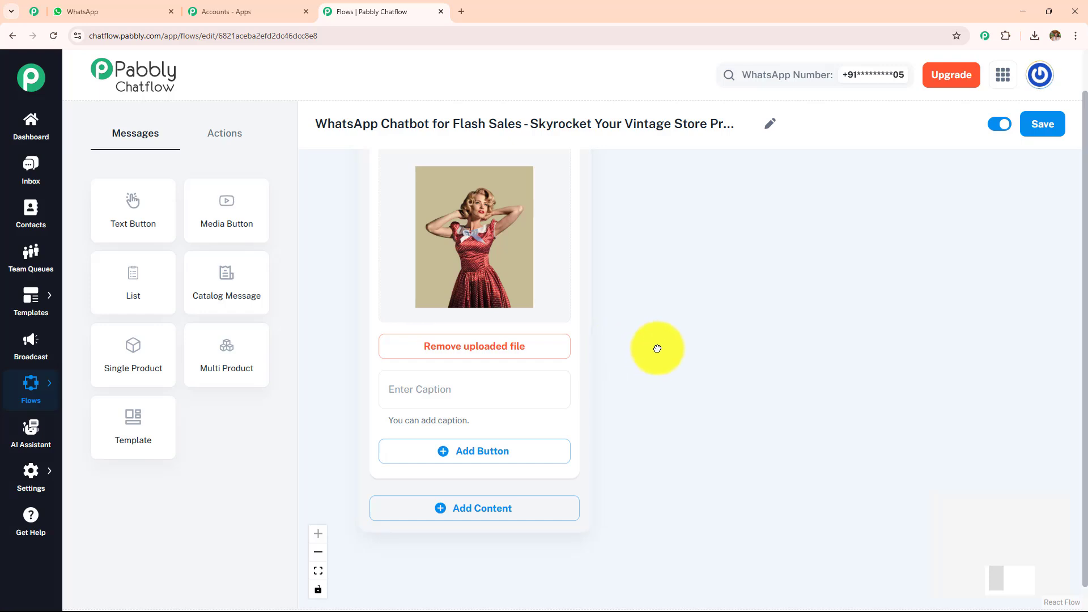
scroll(623, 328, down, 3)
Add a third Media block of type Image below the red dress picture and upload a picture from Downloads to it.
click(478, 347)
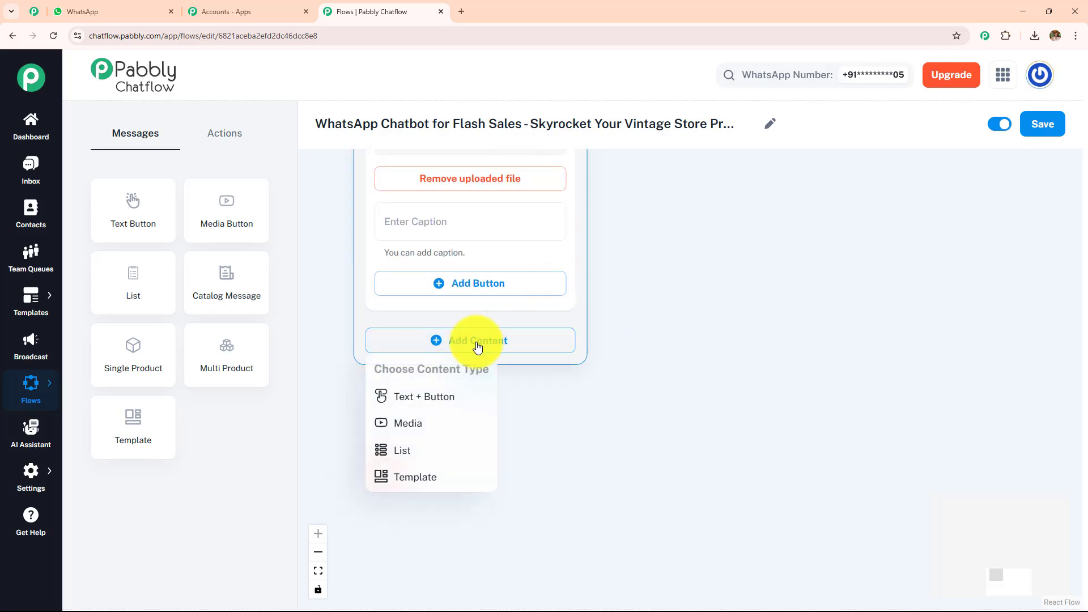
click(433, 395)
click(493, 215)
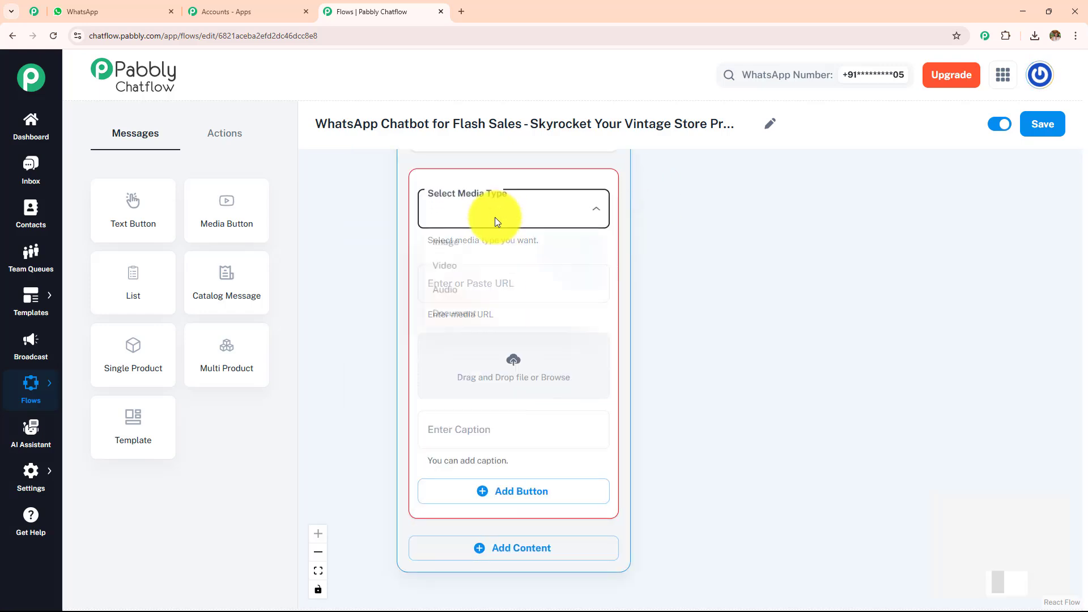
click(493, 247)
click(512, 361)
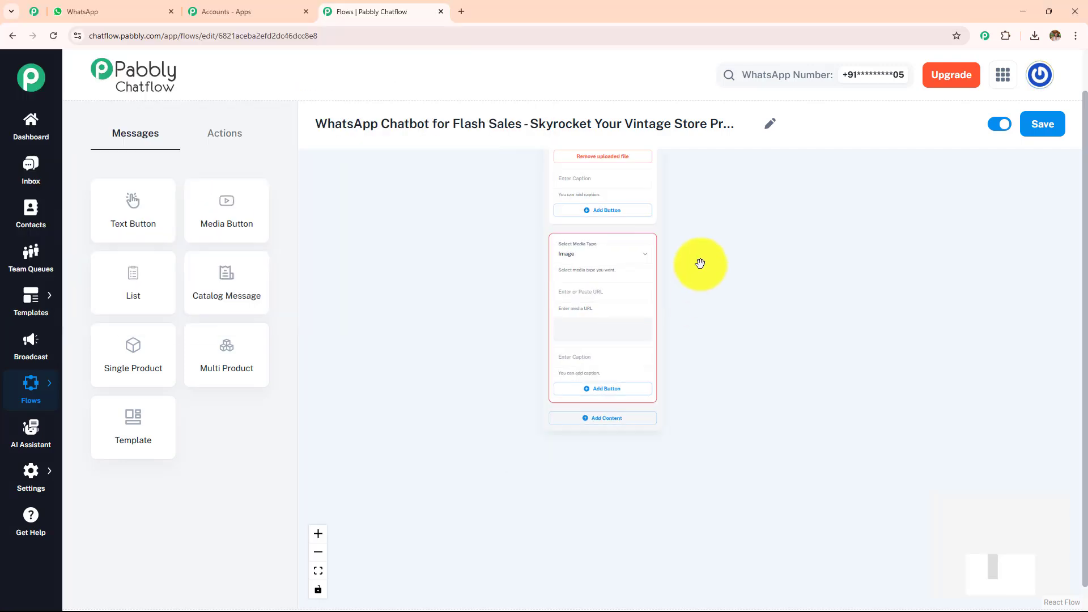
drag(701, 263, 668, 423)
scroll(701, 301, down, 2)
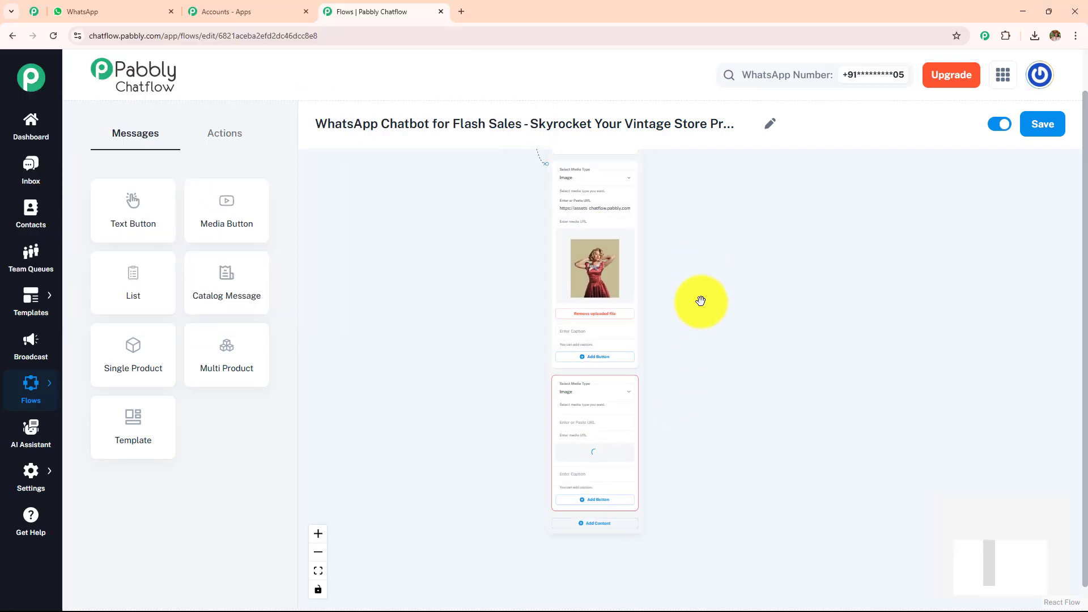
Review the message node's uploaded product images, welcome text and category buttons.
drag(705, 241, 678, 420)
scroll(678, 420, up, 3)
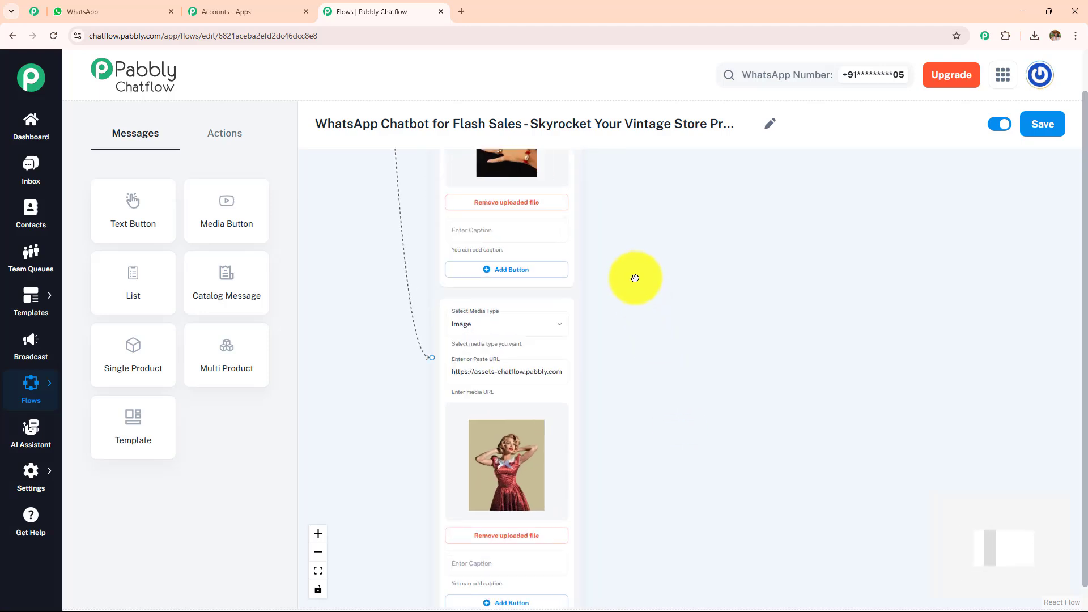
drag(635, 278, 654, 495)
scroll(675, 413, up, 3)
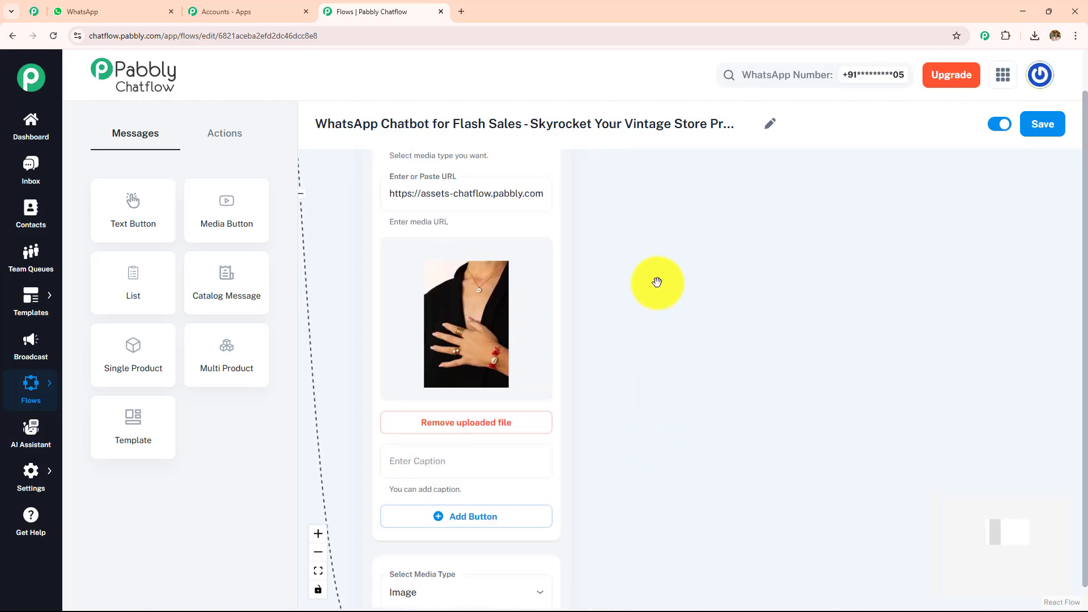
drag(660, 281, 661, 407)
scroll(661, 407, up, 2)
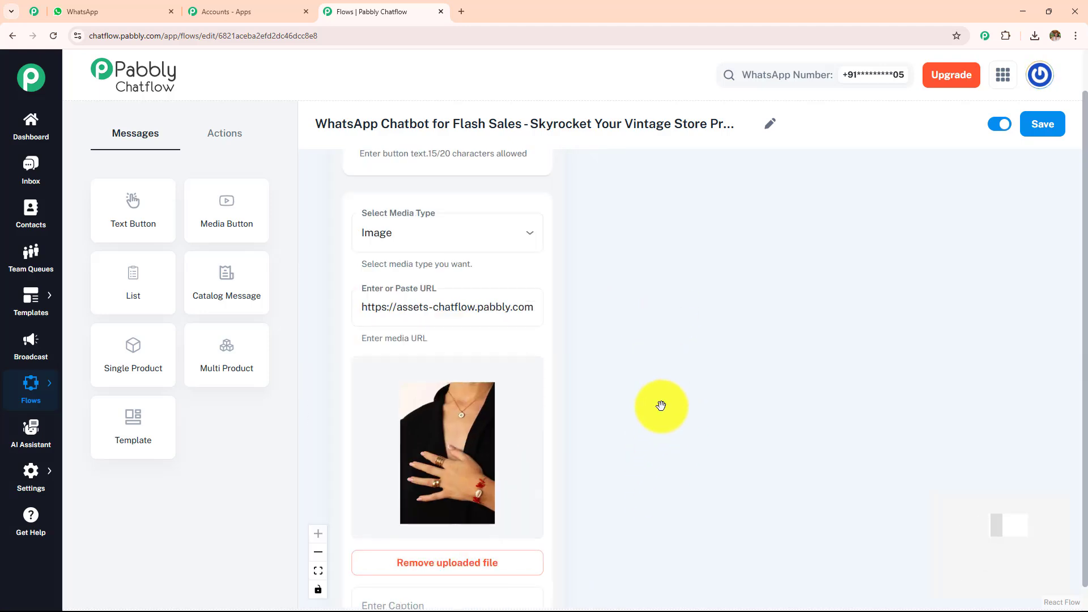
drag(631, 318, 655, 518)
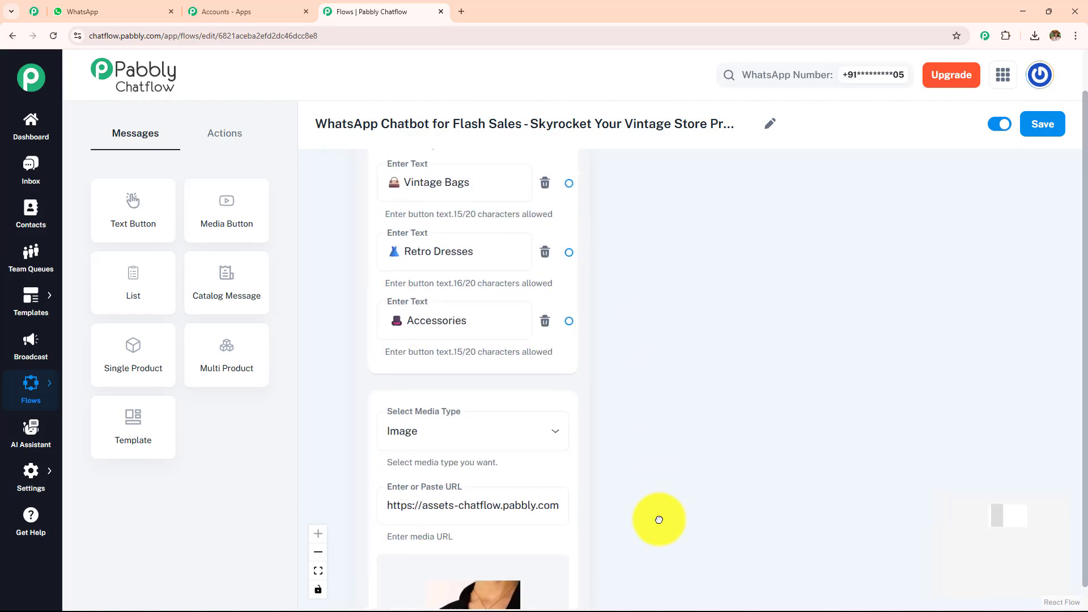
drag(647, 295, 629, 230)
scroll(663, 444, down, 10)
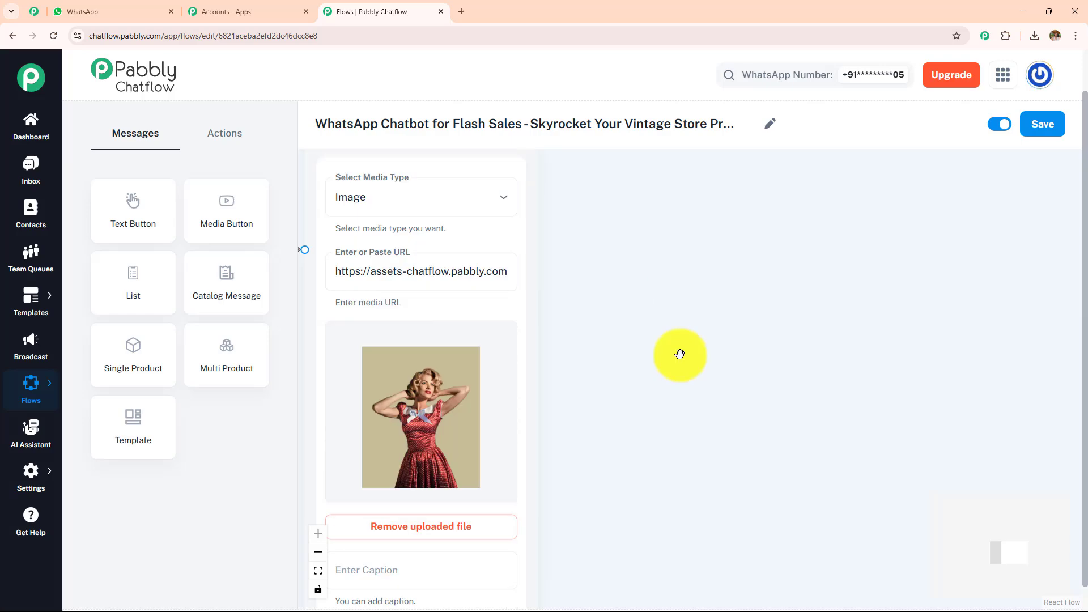
scroll(669, 385, down, 8)
scroll(648, 430, up, 1)
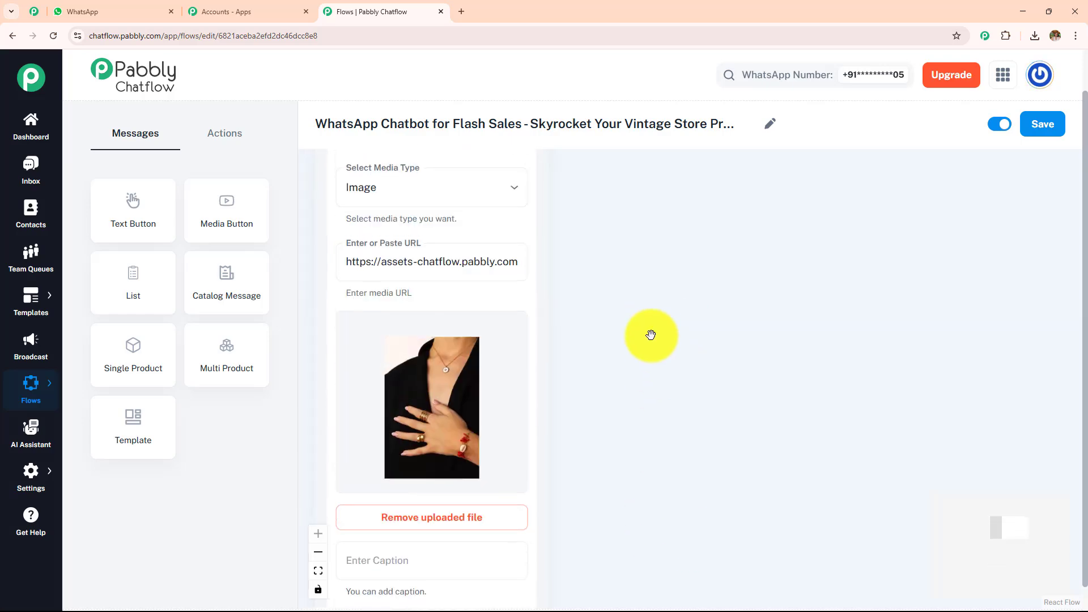
drag(648, 333, 620, 537)
drag(600, 372, 616, 520)
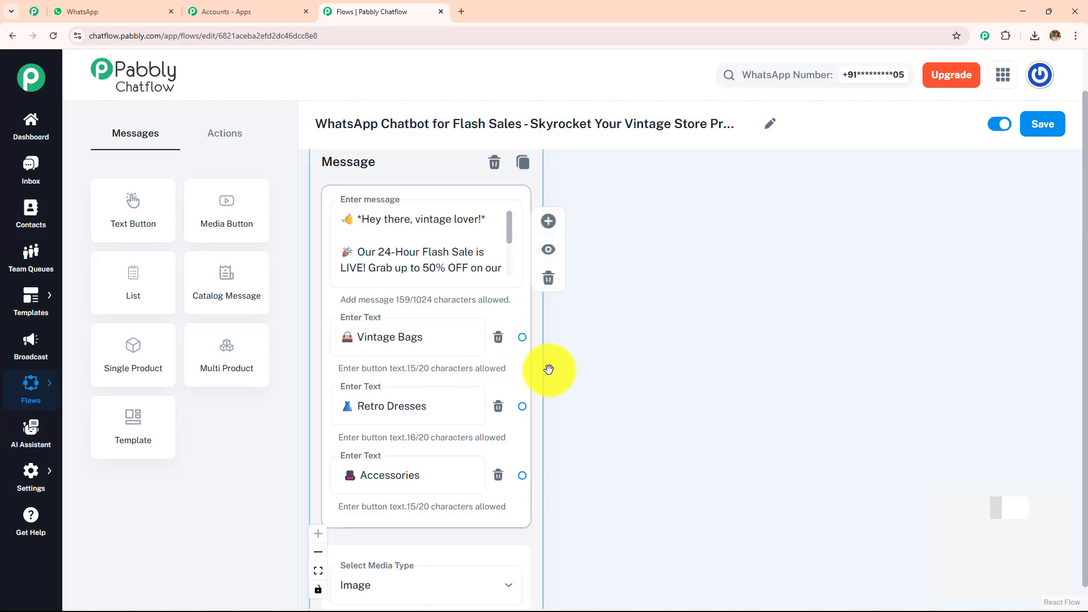
Switch to WhatsApp and read through the sample Vintage Store chat from the category buttons to the order confirmation.
click(74, 11)
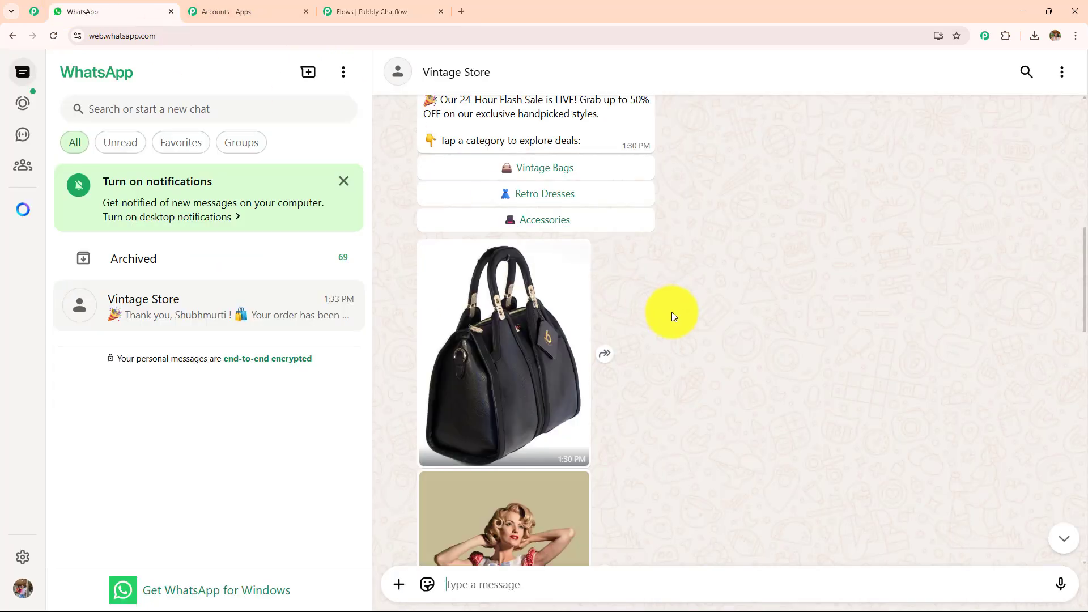
scroll(672, 311, down, 10)
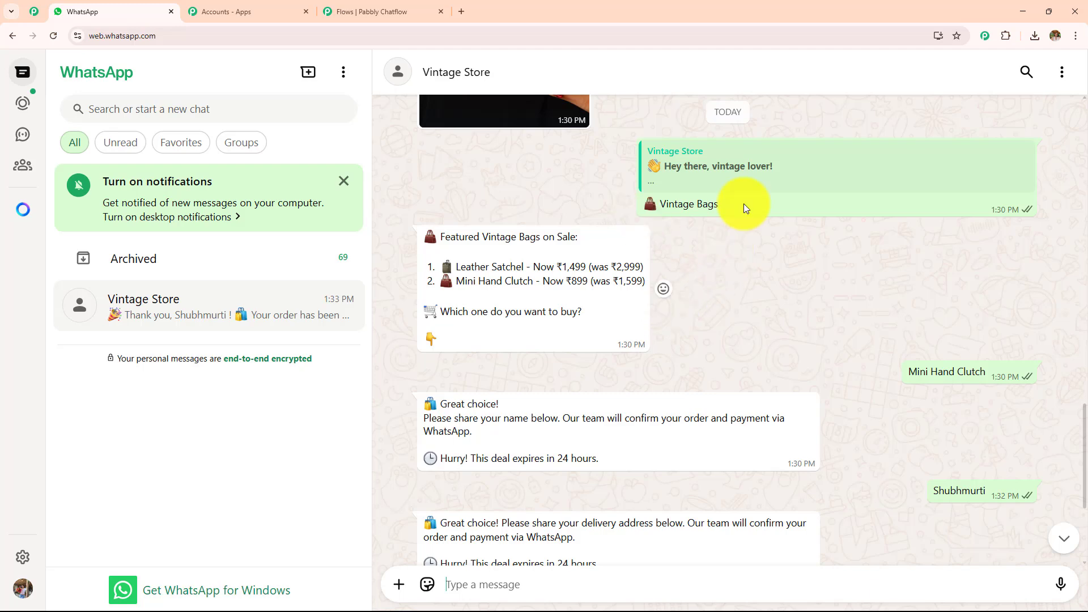
scroll(607, 258, down, 4)
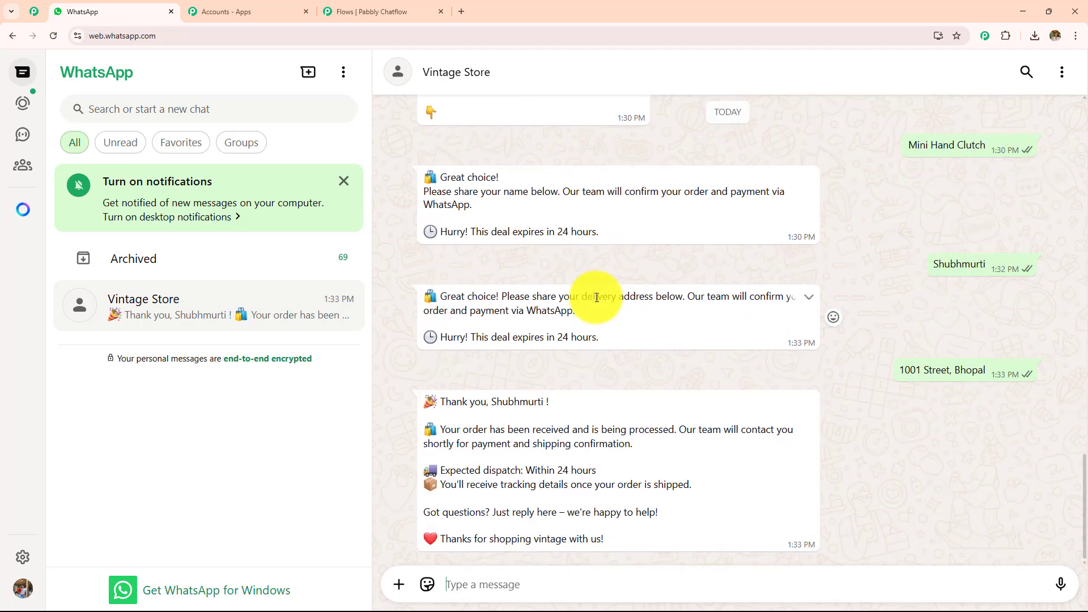
Return to Pabbly Chatflow and examine how the three category buttons connect to the Question nodes in the finished flow.
click(375, 10)
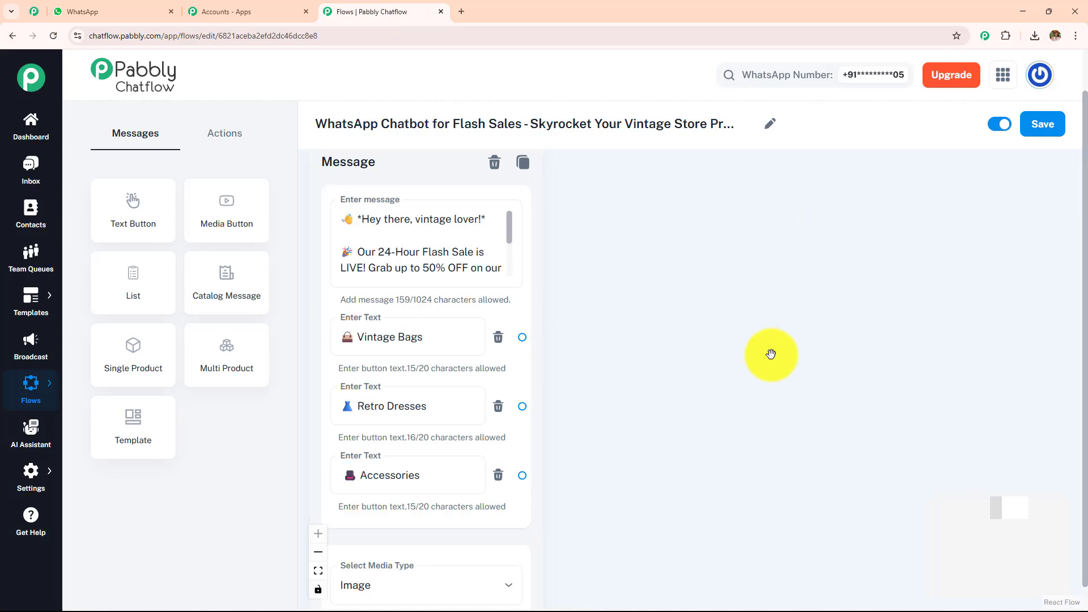
scroll(790, 333, up, 5)
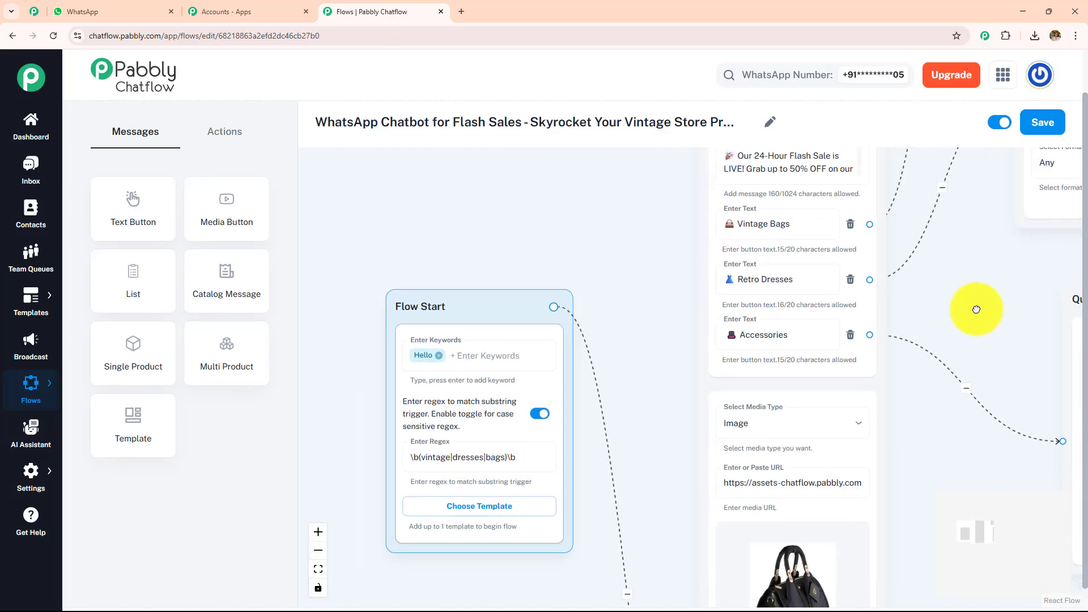
drag(975, 309, 746, 275)
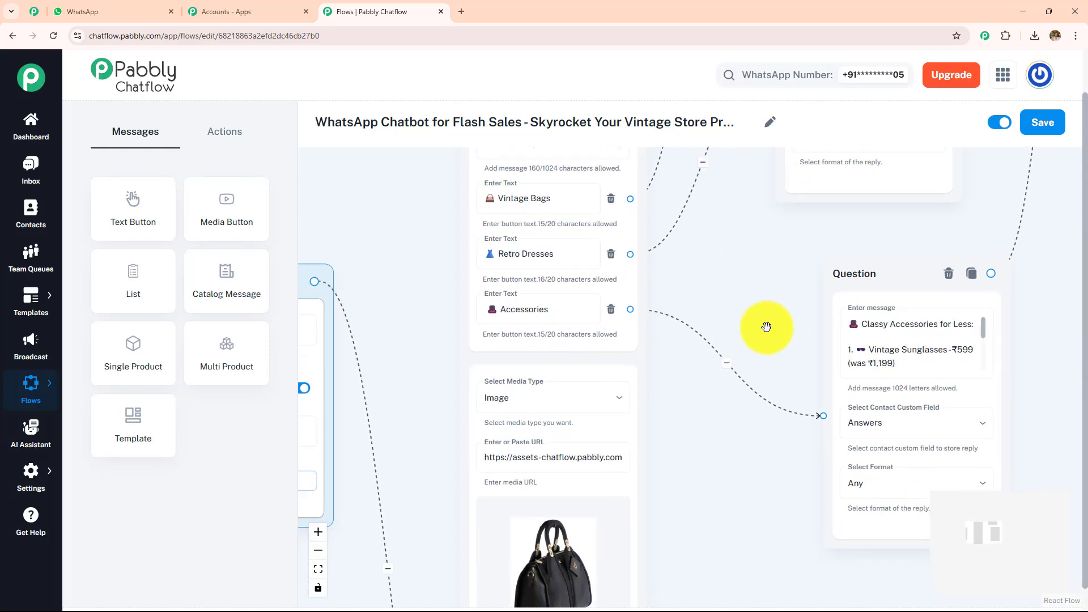
drag(767, 328, 639, 414)
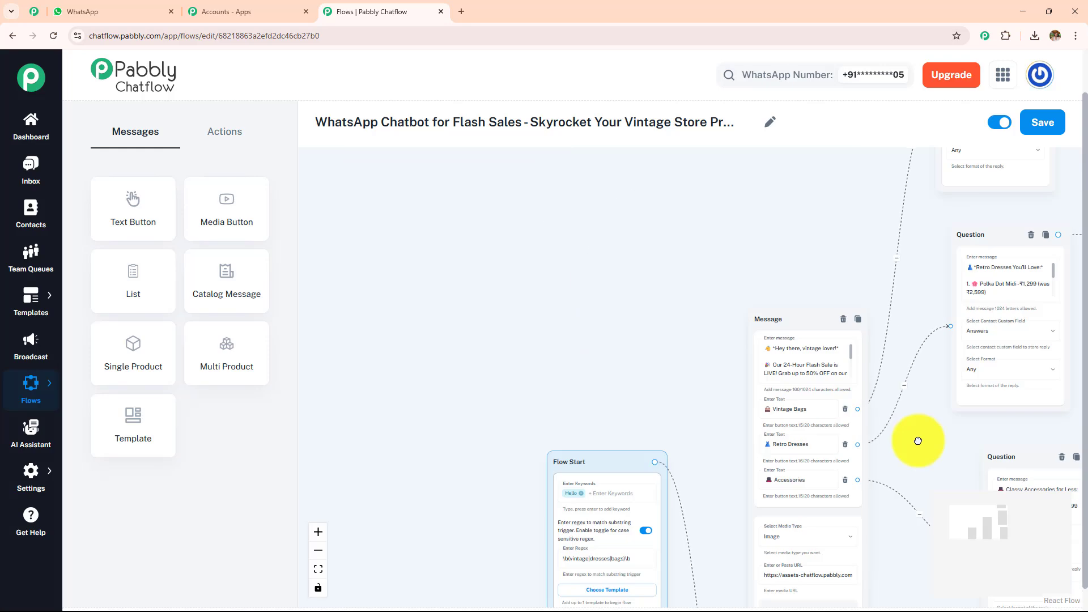
drag(918, 440, 833, 446)
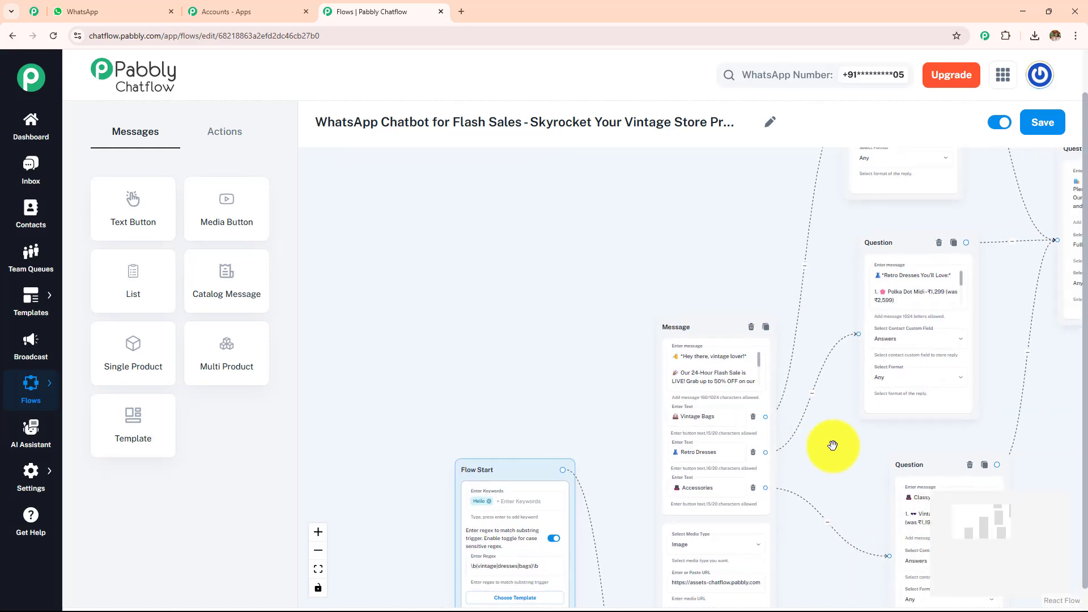
drag(831, 282, 557, 426)
scroll(679, 304, up, 3)
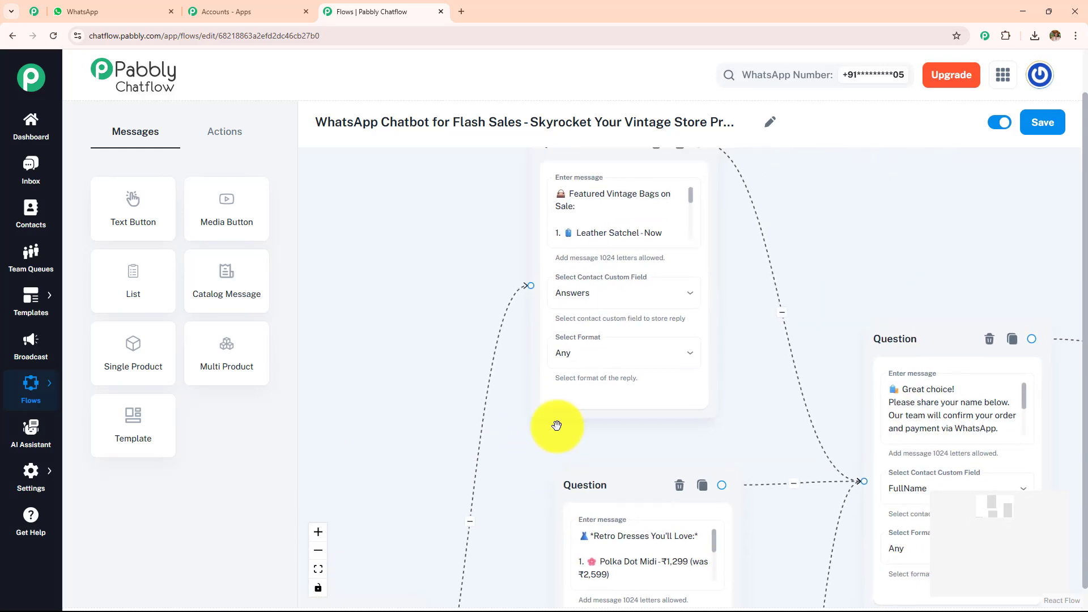
Examine the messages and reply settings of the Vintage Bags, Retro Dresses and Accessories Question nodes.
click(659, 205)
mouse_move(689, 198)
mouse_down()
mouse_move(692, 226)
mouse_move(692, 214)
mouse_up()
drag(753, 335, 729, 116)
click(694, 326)
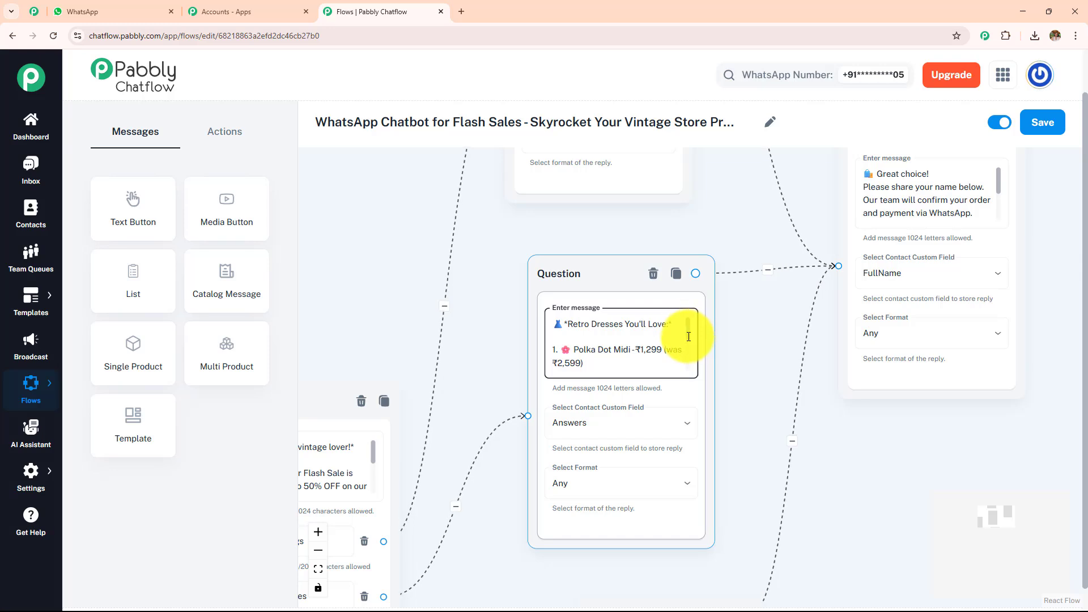
mouse_move(689, 337)
mouse_down()
mouse_move(705, 375)
mouse_move(705, 330)
mouse_up()
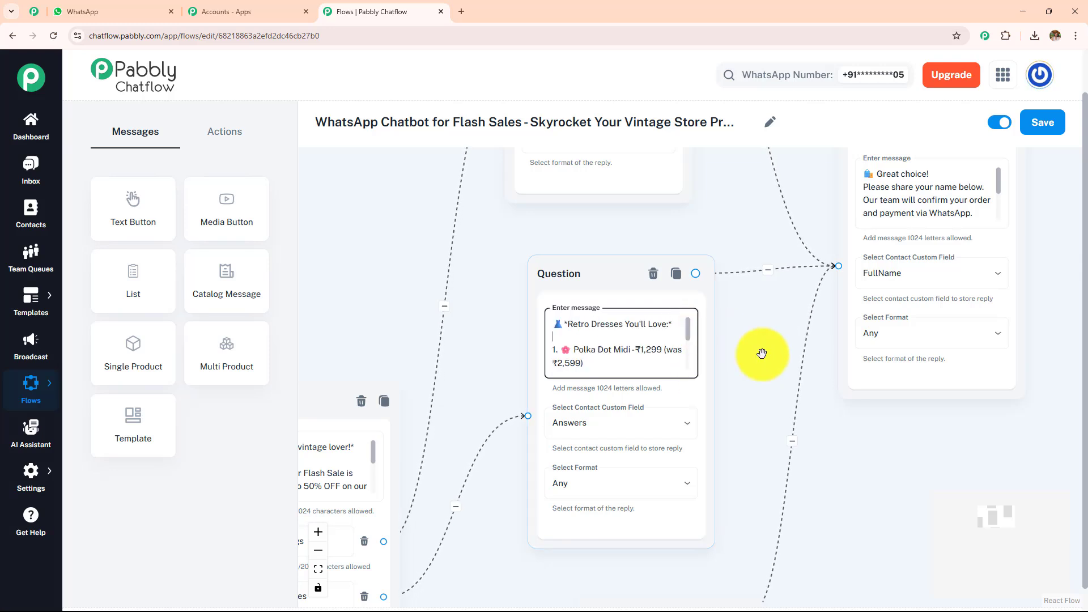
scroll(780, 381, down, 5)
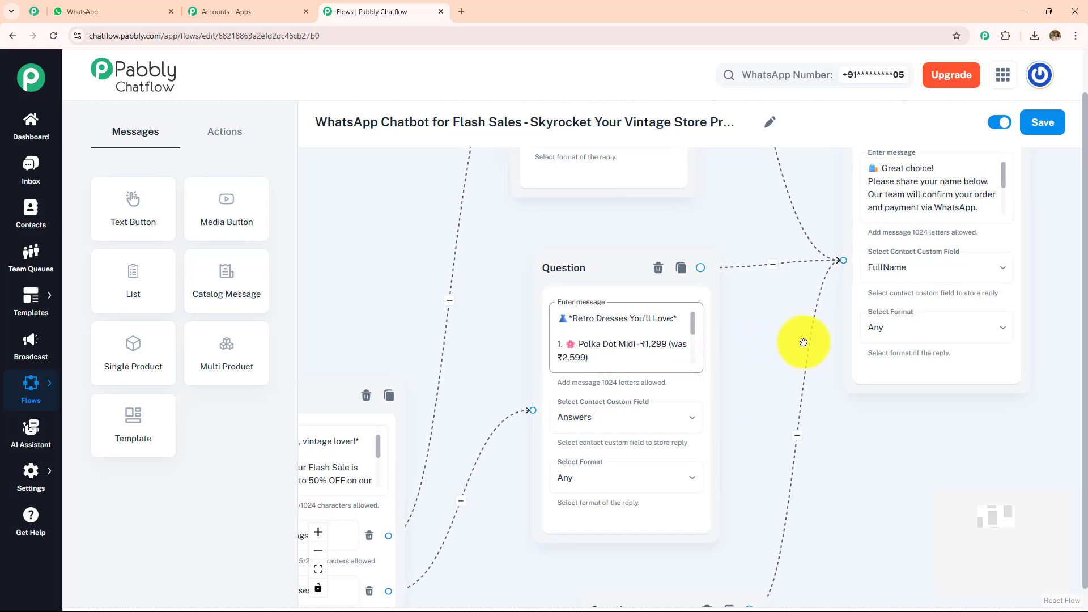
drag(765, 192, 686, 169)
drag(680, 449, 753, 420)
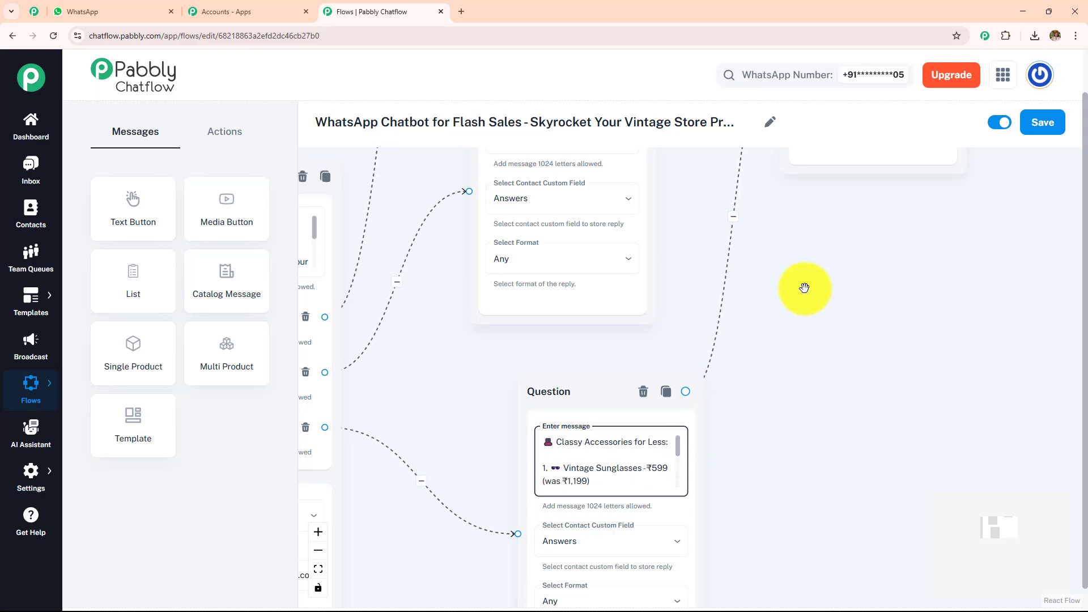
drag(804, 287, 884, 518)
click(700, 414)
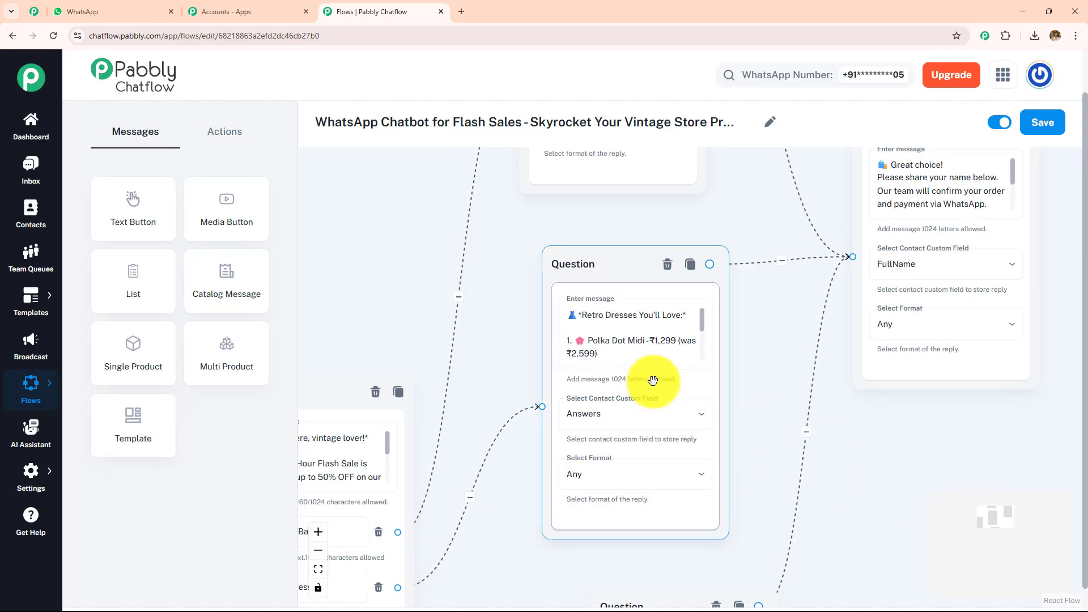
Add a trial Ask Question node to inspect its contact custom field options, and delete it.
click(225, 131)
drag(222, 272, 706, 284)
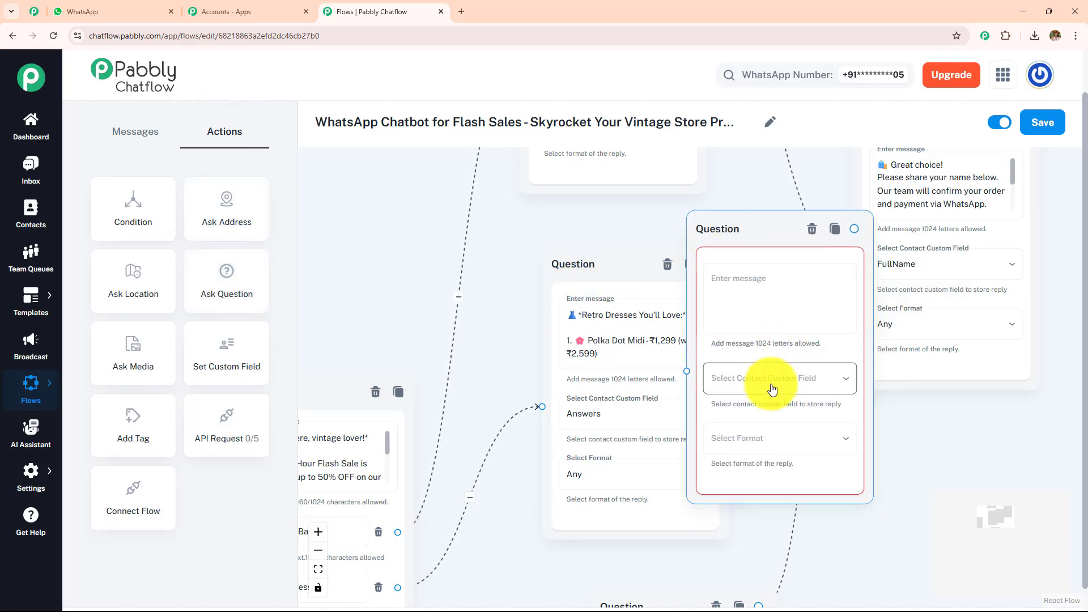
click(772, 389)
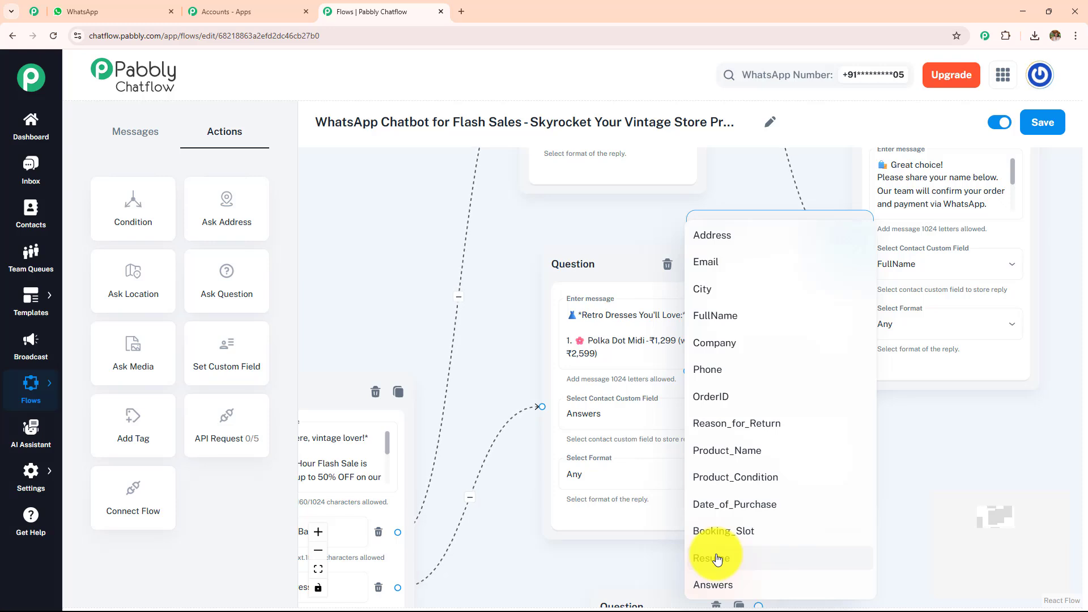
click(931, 505)
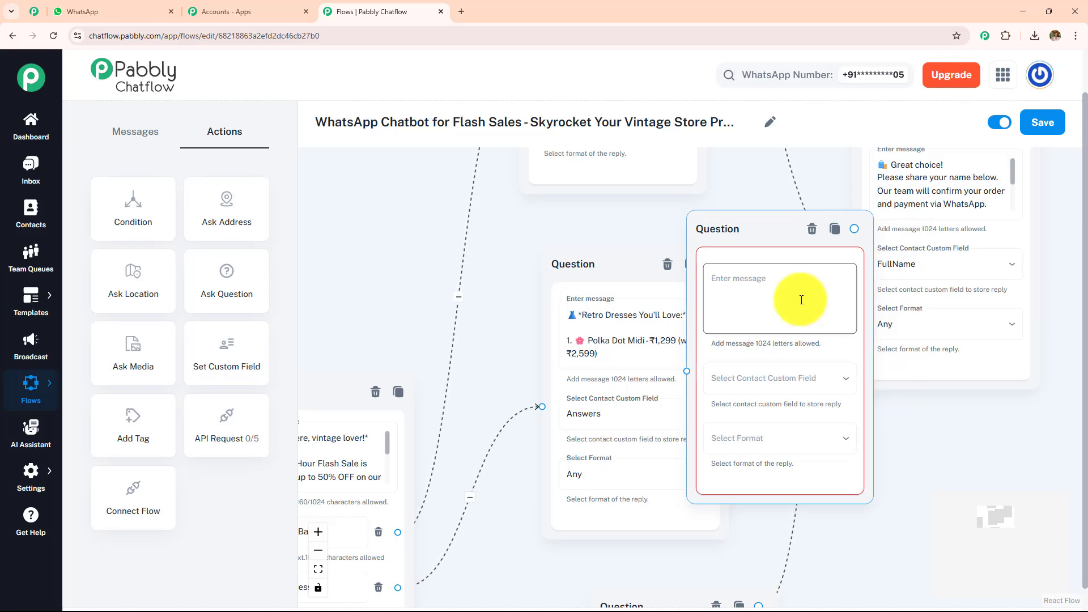
click(813, 230)
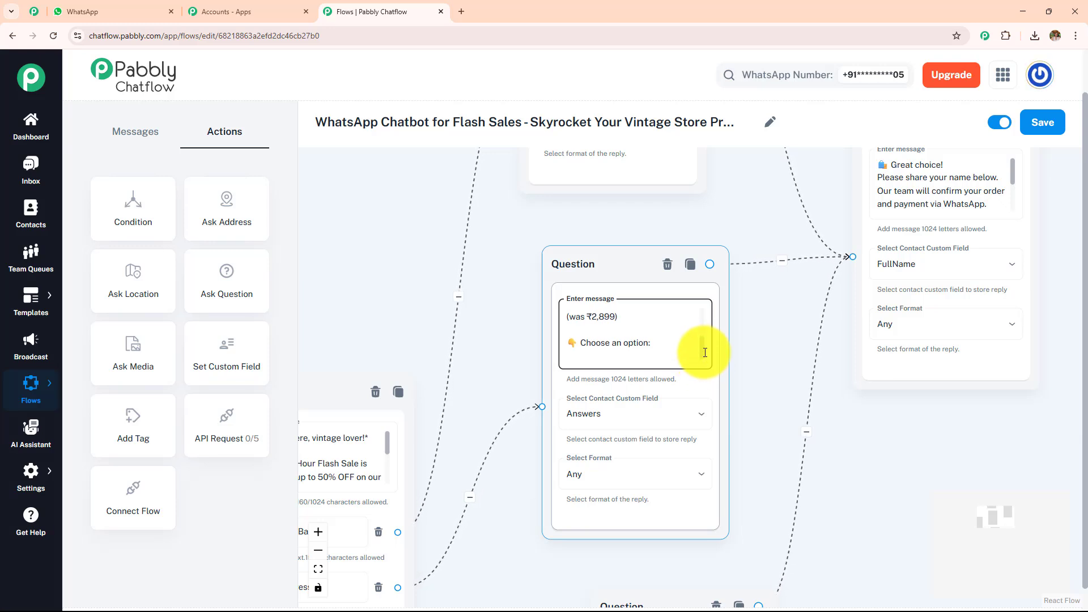
Read through the full message text of the Retro Dresses Question node.
scroll(705, 352, up, 1)
scroll(703, 340, up, 2)
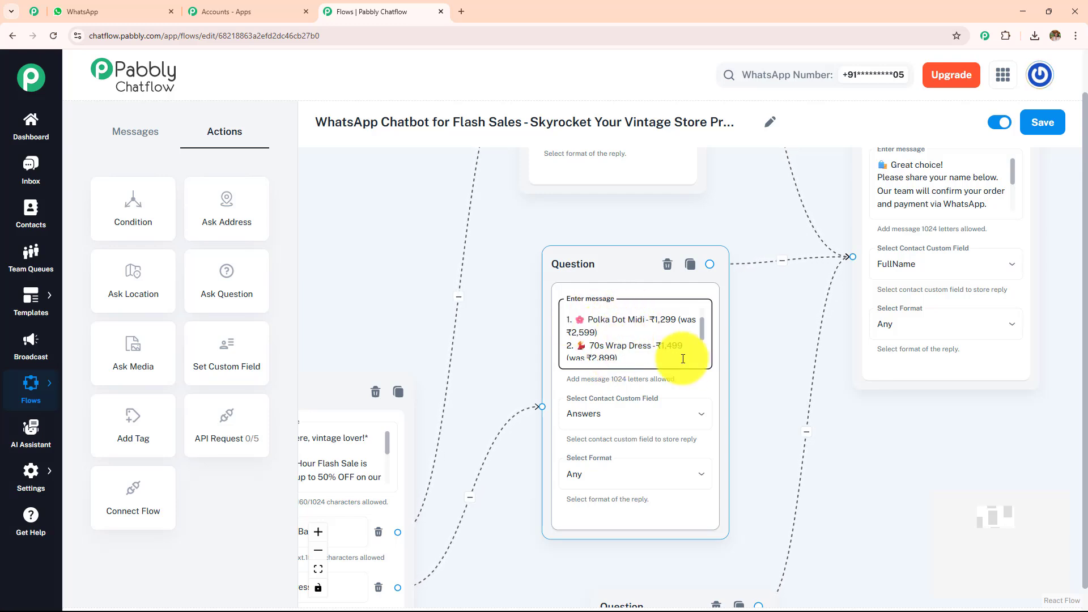
drag(784, 312, 758, 406)
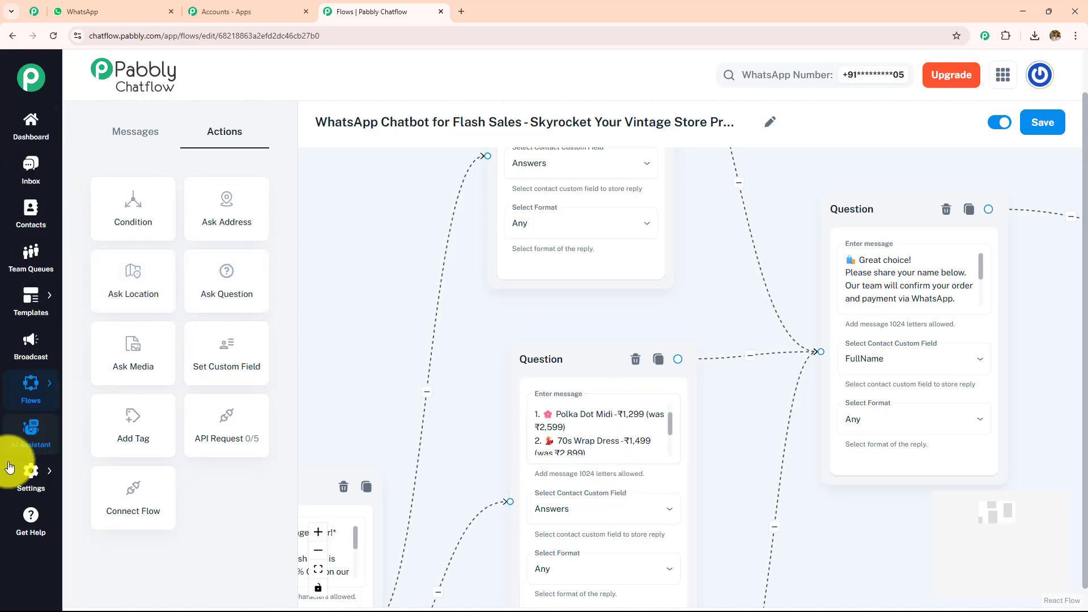
Open the Contact Custom Fields settings in a separate browser tab and review the list of defined fields.
mouse_move(30, 473)
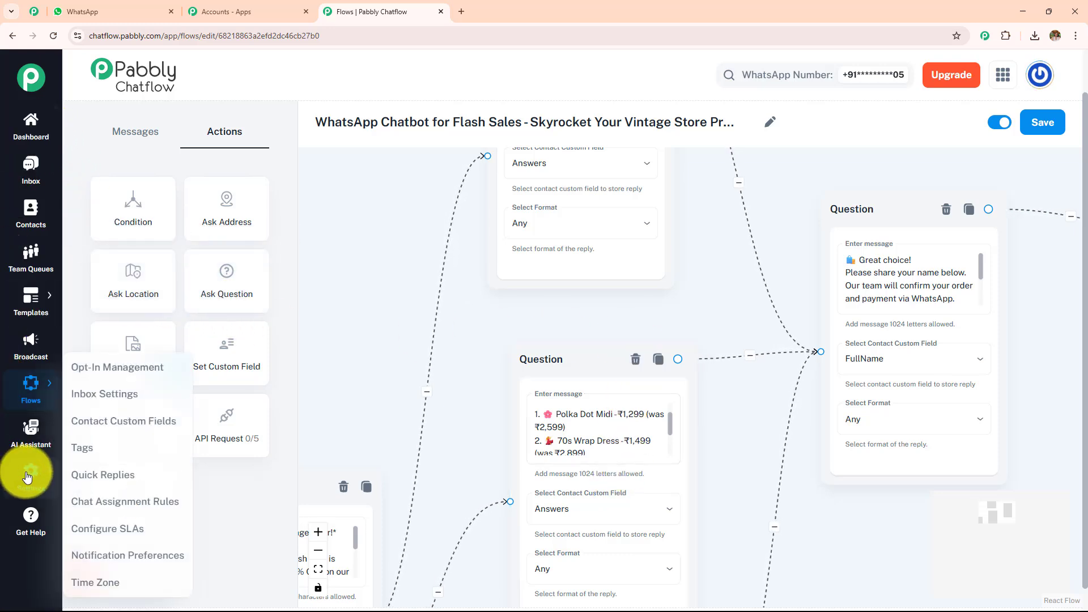
ctrl+click(117, 421)
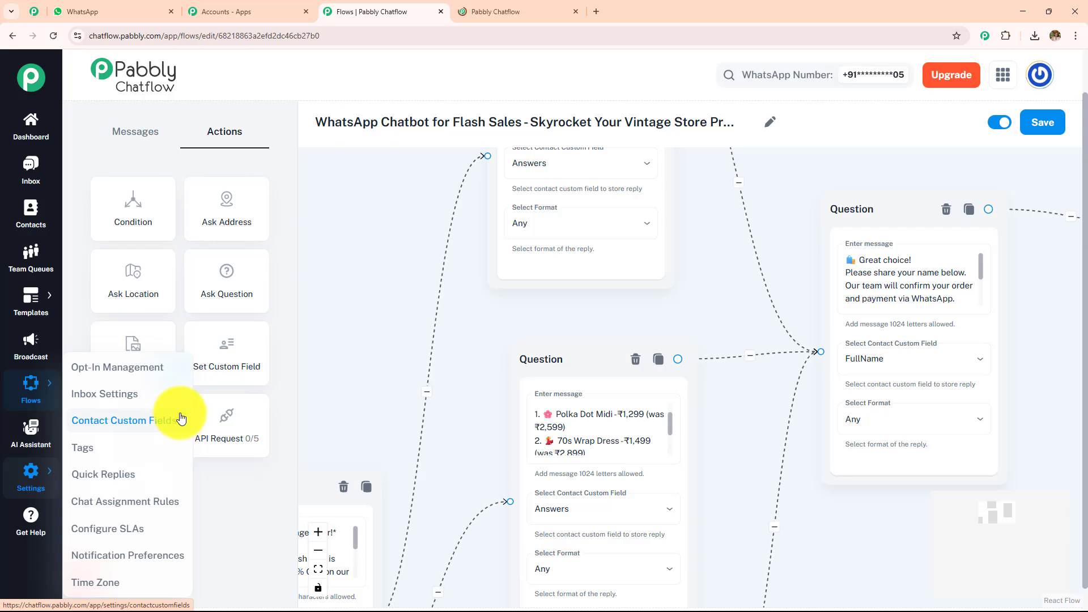
key(ctrl+Tab)
drag(1085, 236, 1076, 388)
scroll(483, 268, down, 4)
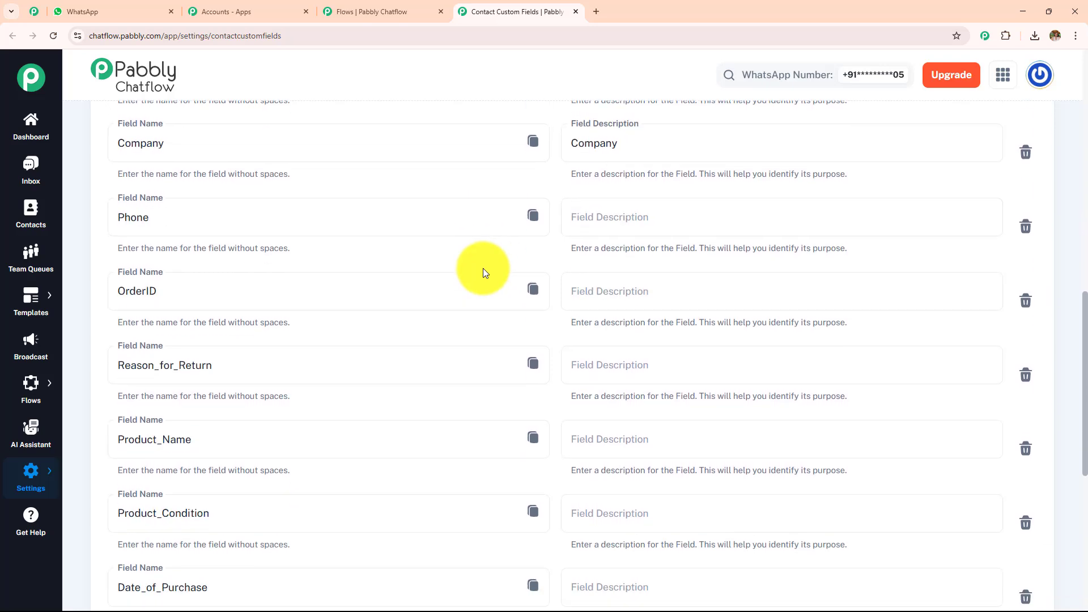
scroll(483, 267, down, 4)
scroll(483, 267, down, 2)
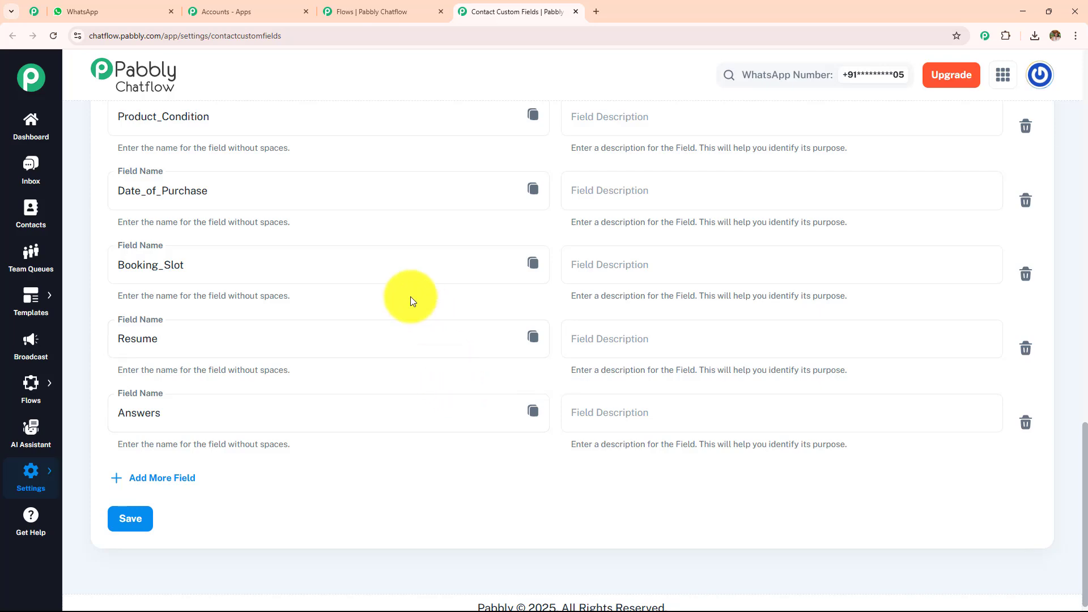
scroll(409, 297, up, 5)
scroll(195, 207, up, 4)
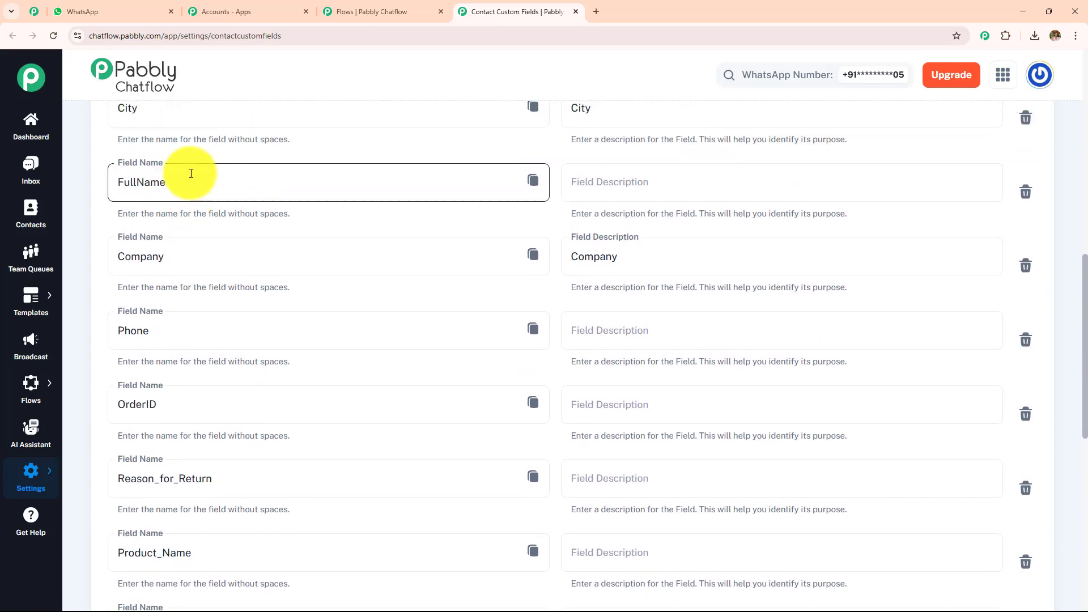
scroll(311, 239, up, 1)
scroll(311, 243, up, 2)
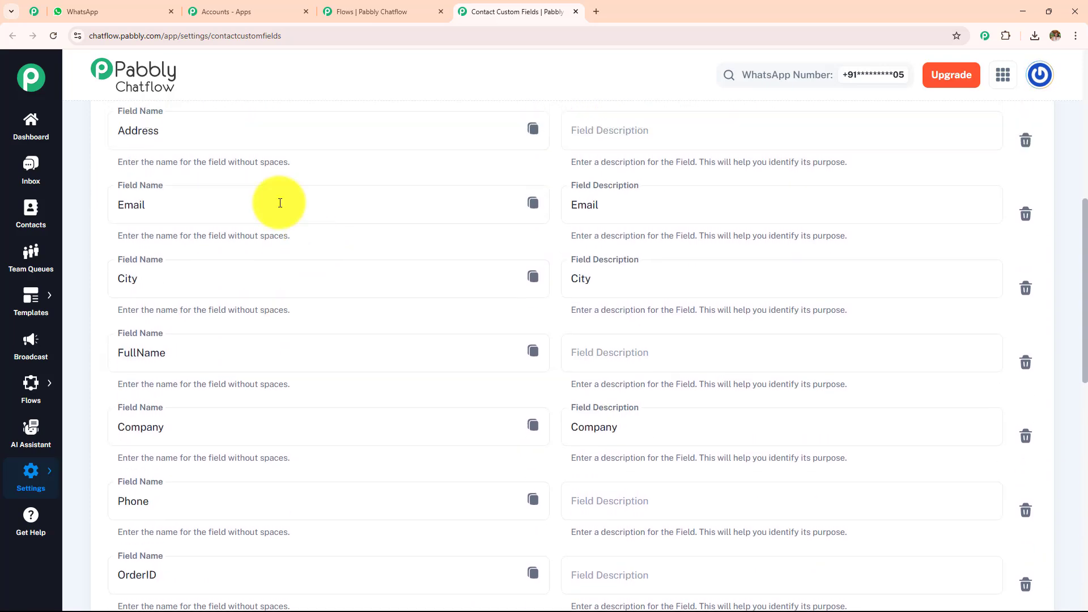
Copy the Answers contact custom field to the clipboard.
scroll(297, 250, down, 8)
scroll(296, 255, down, 4)
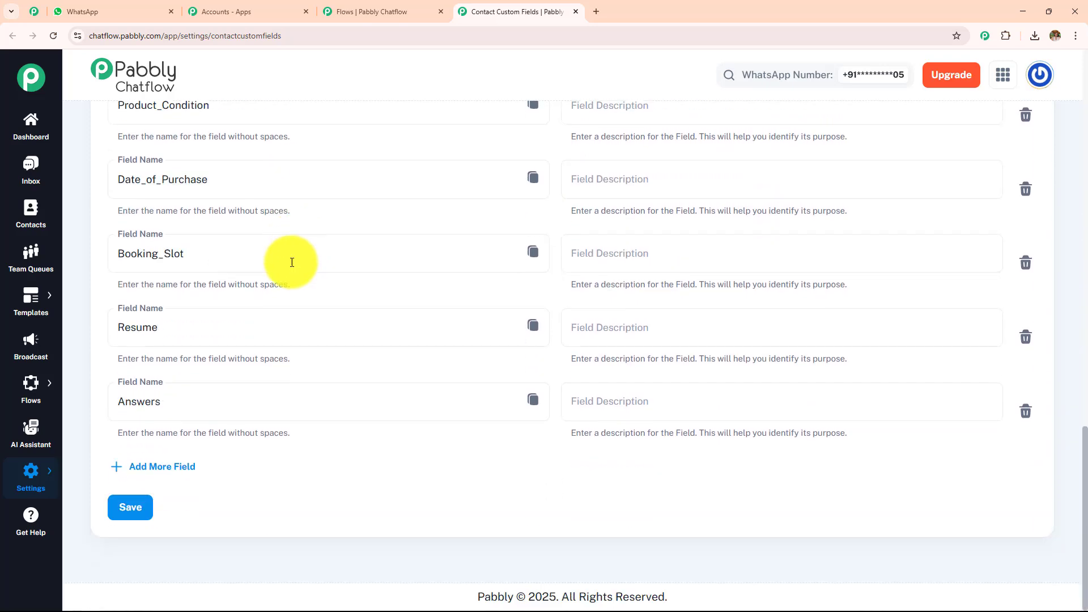
click(535, 404)
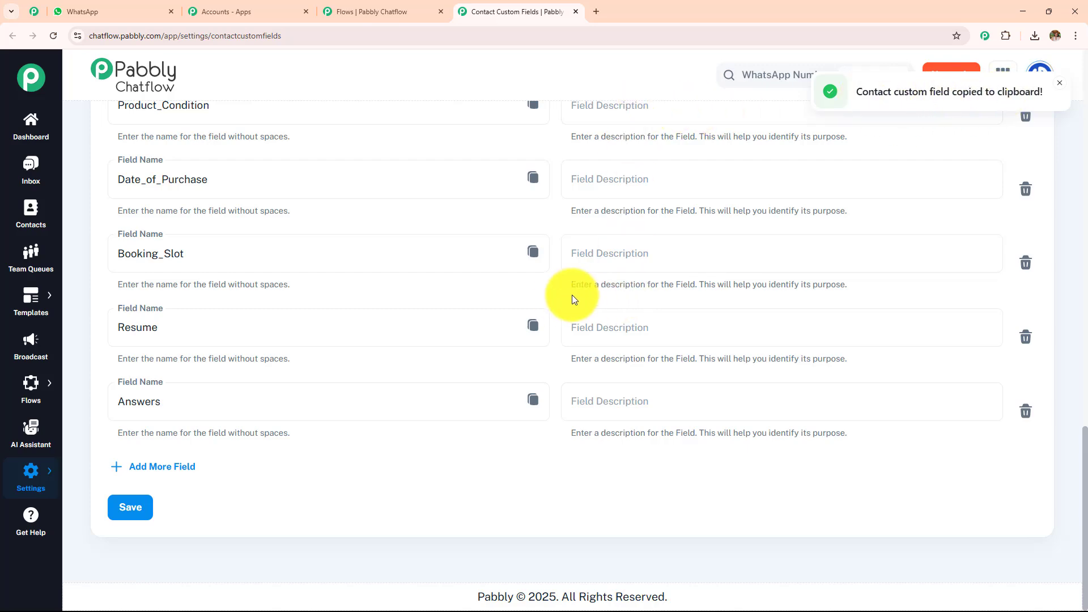
Return to the chatbot flow editor and review the Question nodes asking for the customer's name and delivery address.
click(395, 6)
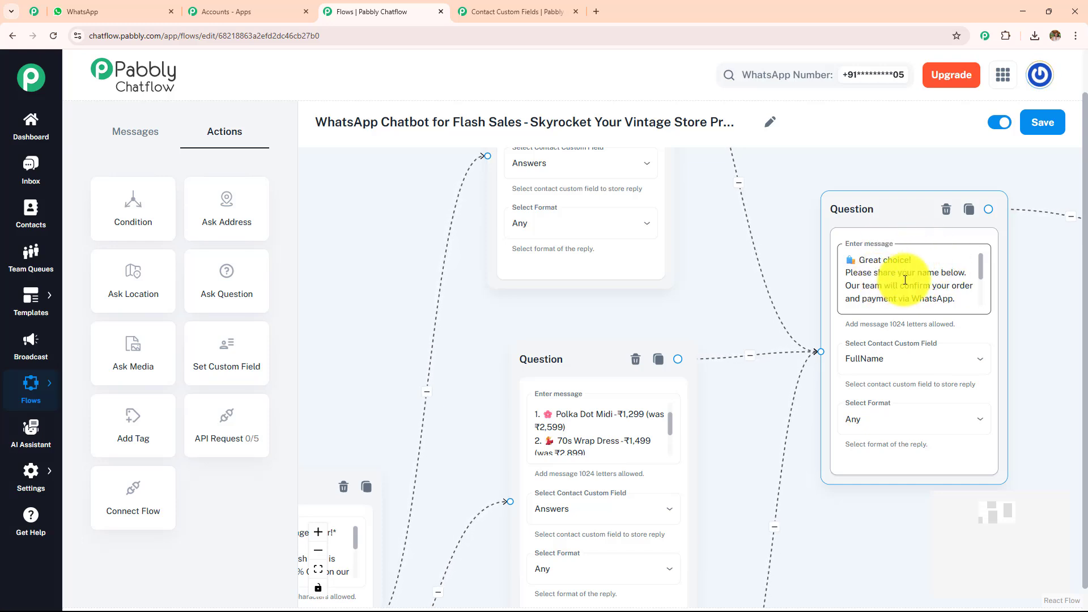
scroll(687, 274, down, 3)
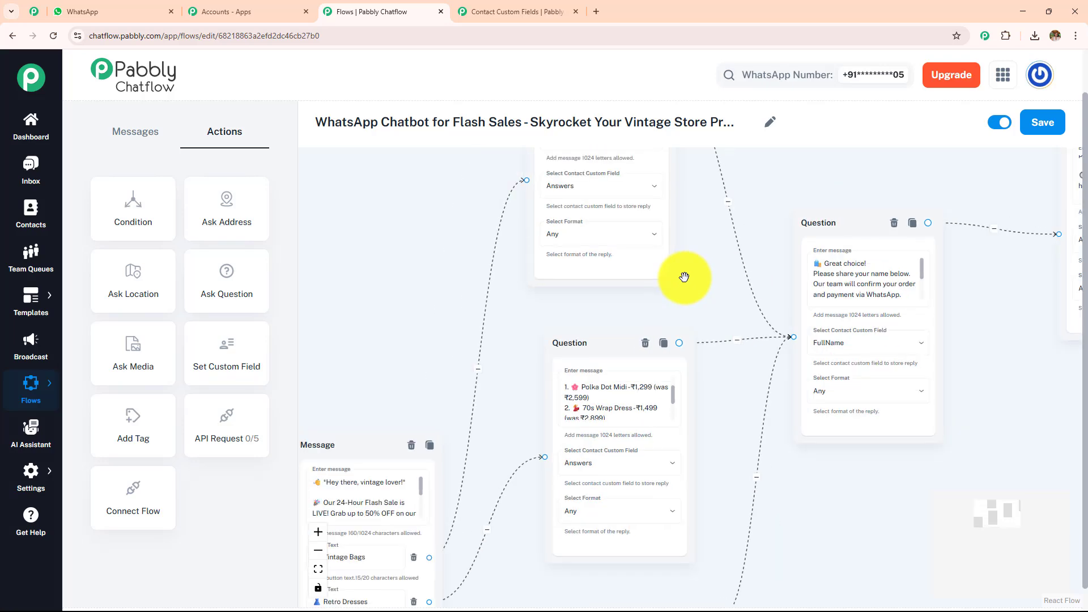
drag(693, 255, 557, 305)
scroll(606, 300, up, 3)
drag(685, 255, 510, 231)
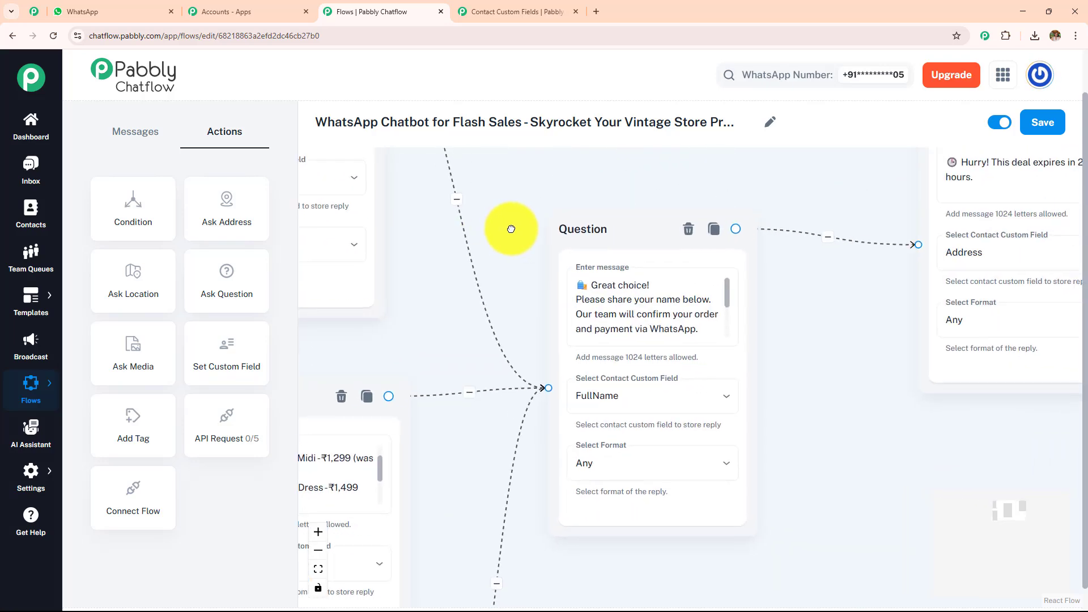
drag(863, 272, 637, 395)
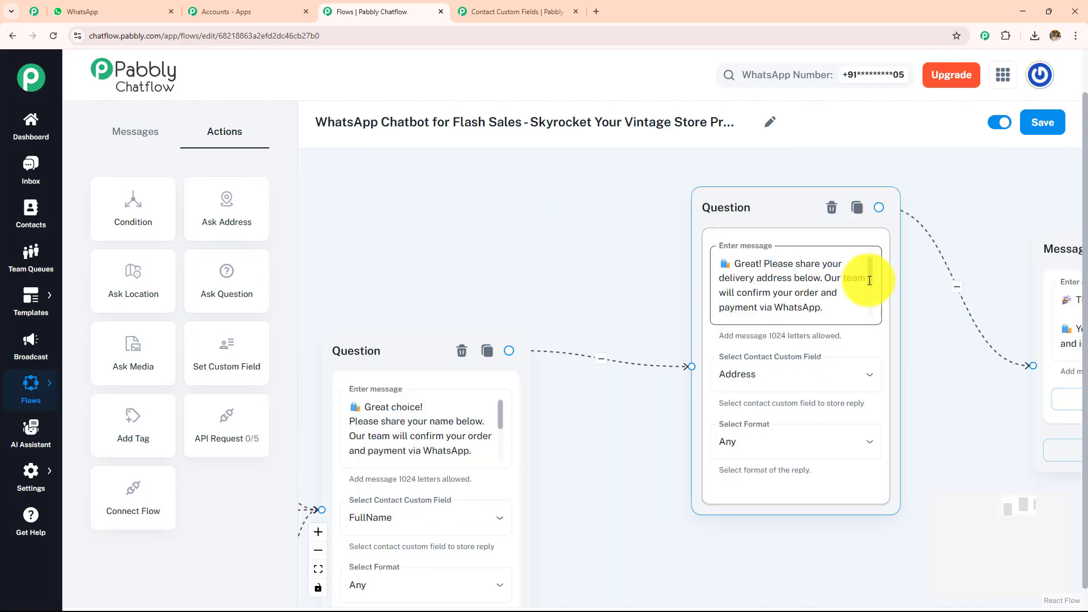
scroll(873, 283, down, 3)
scroll(875, 274, up, 3)
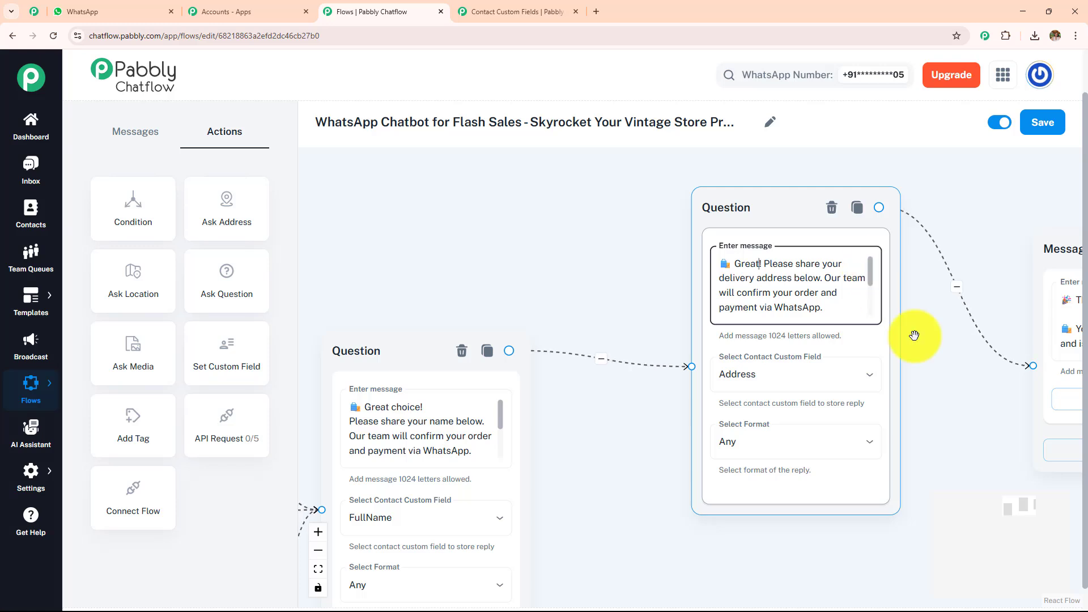
drag(949, 369, 967, 340)
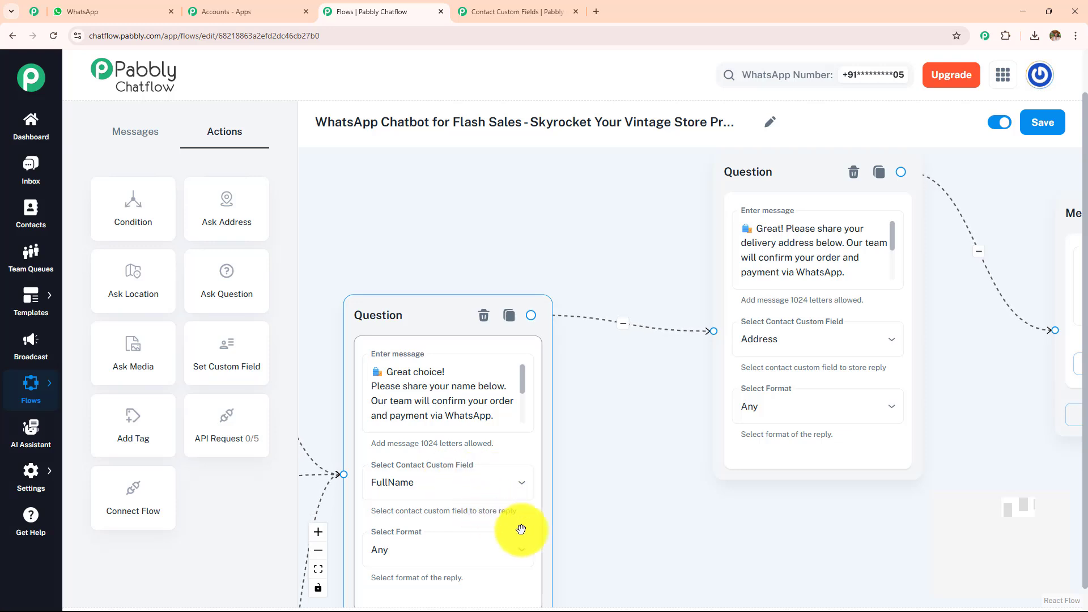
Set the reply format of the Question node that asks for the customer's name to Text.
drag(590, 513, 585, 373)
click(413, 417)
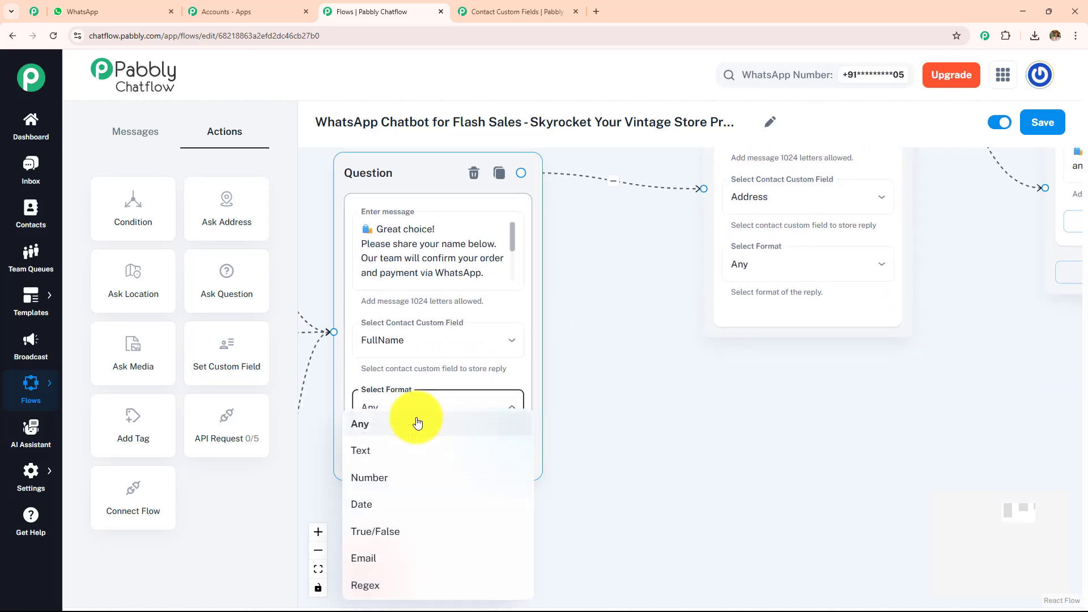
click(414, 450)
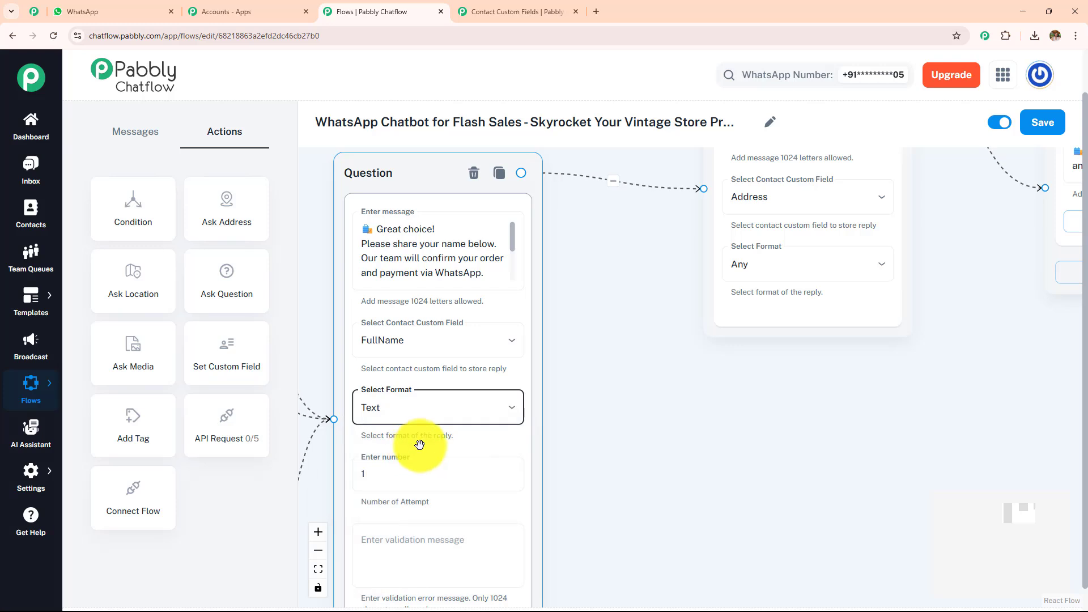
click(635, 426)
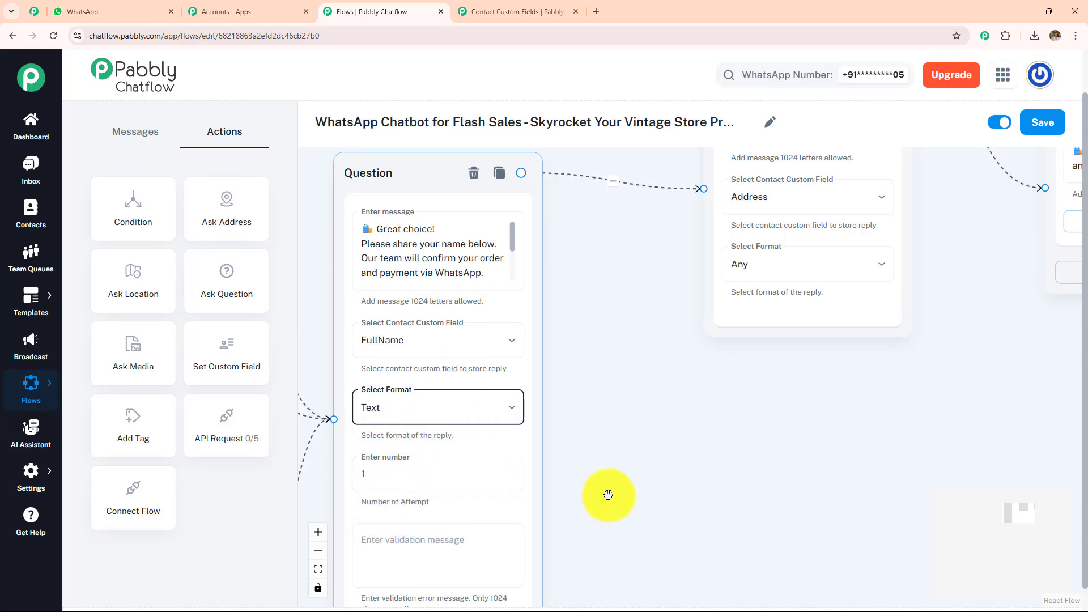
drag(623, 474, 636, 362)
click(369, 418)
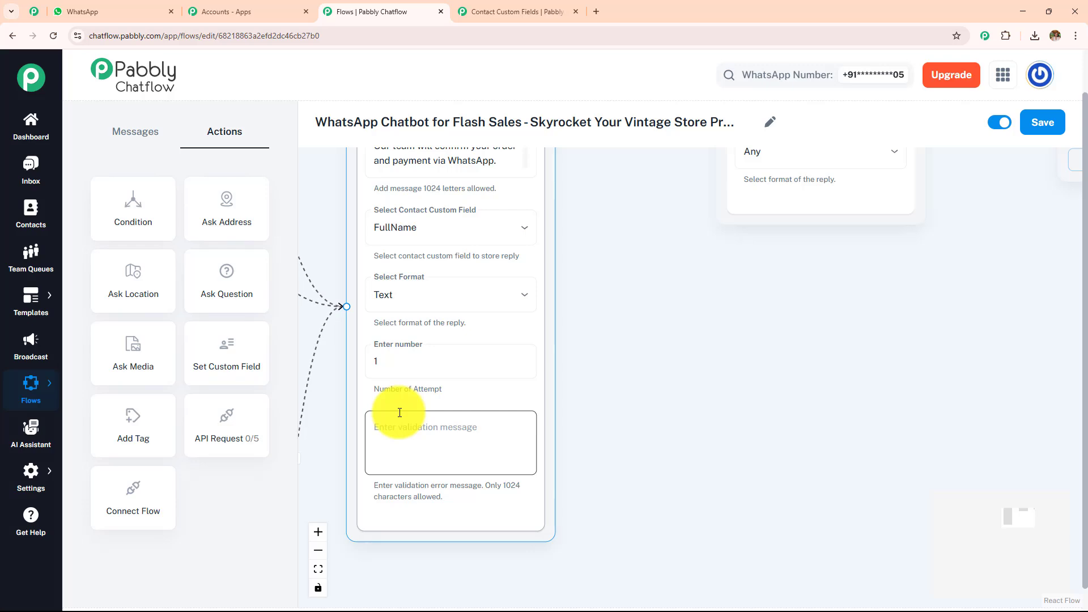
click(620, 372)
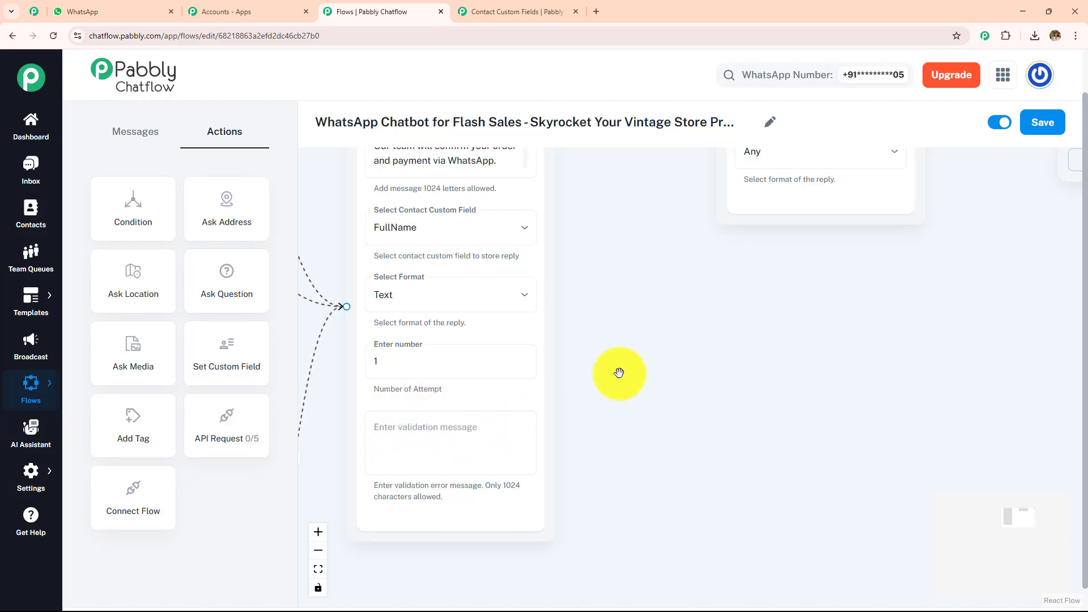
Read through the full text of the closing thank-you Message node that follows the address question.
drag(636, 359, 484, 458)
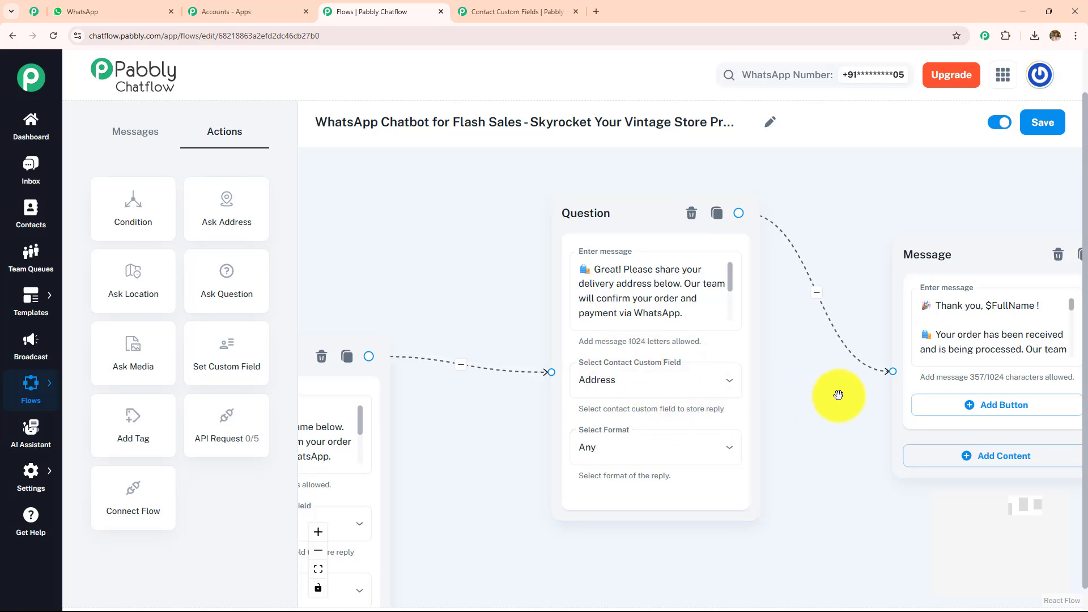
drag(838, 396, 591, 390)
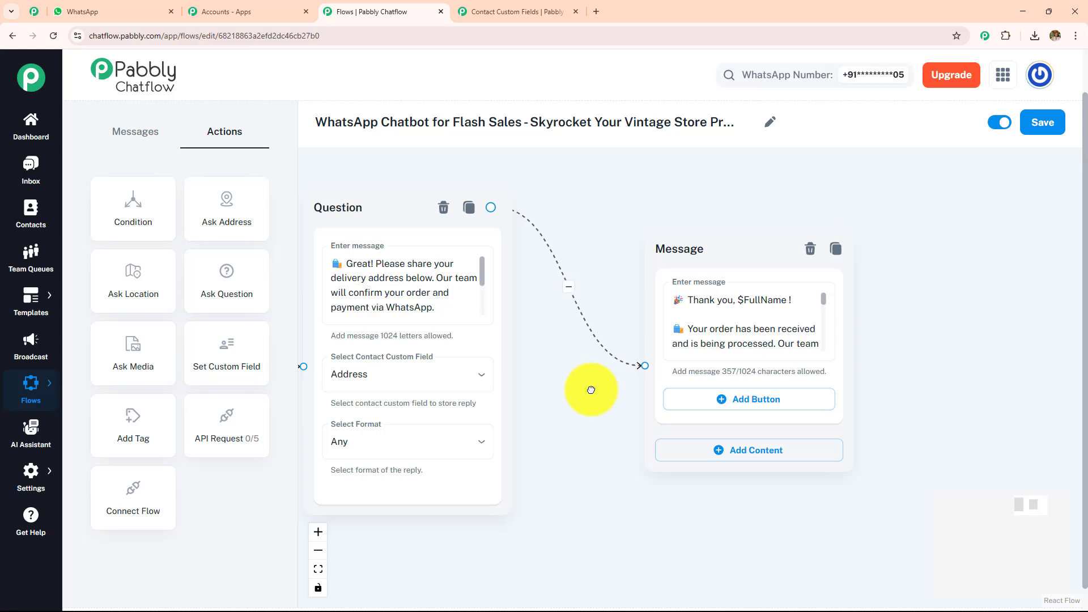
click(824, 299)
scroll(823, 299, down, 1)
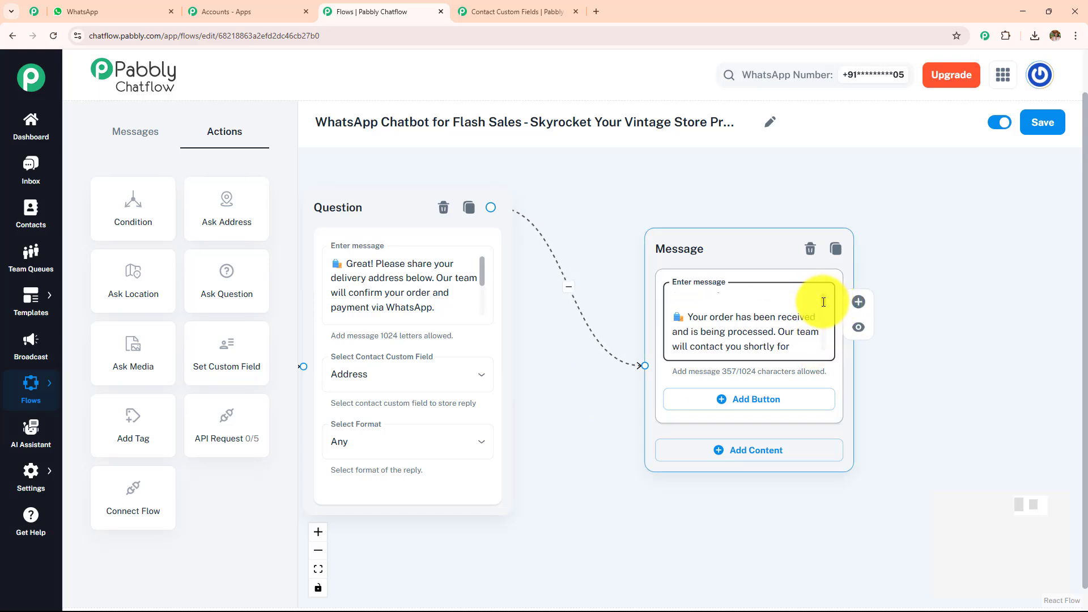
scroll(822, 297, up, 1)
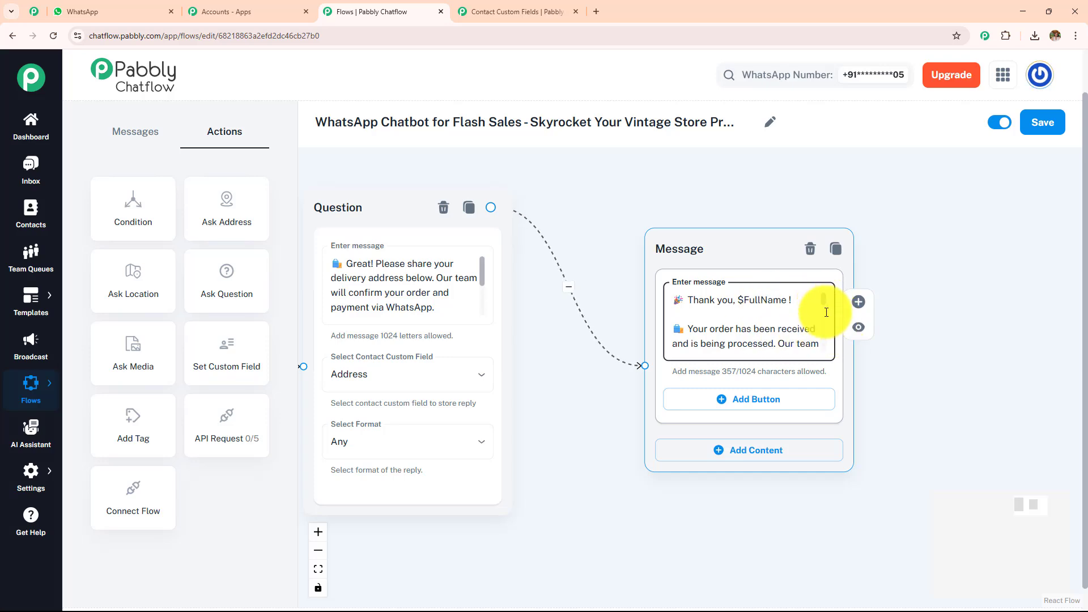
drag(827, 313, 826, 342)
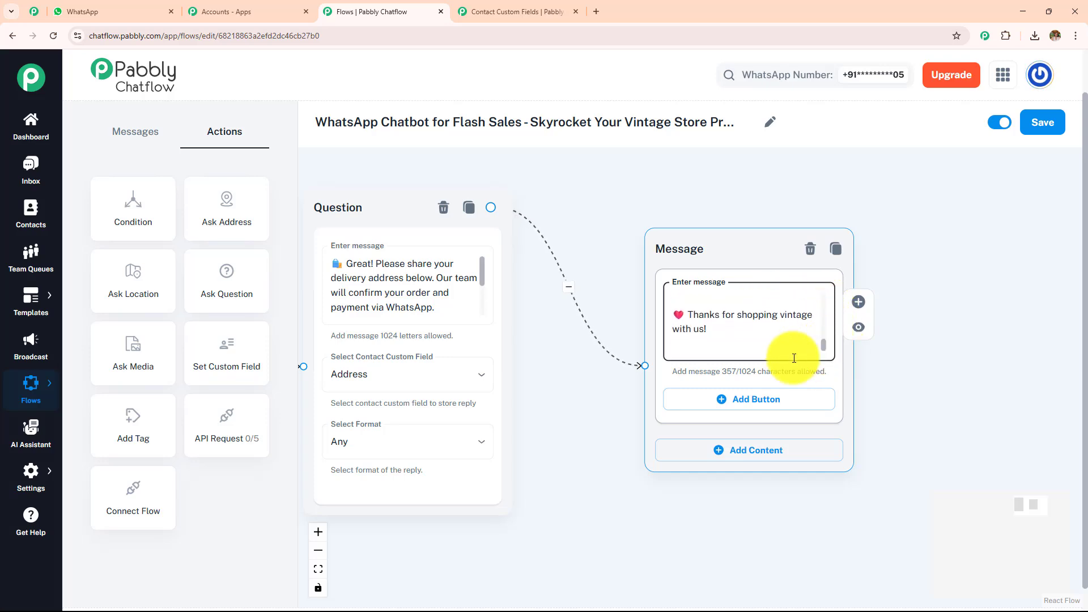
Trace the flow from the category message through the product, name and address questions to the closing thank-you message.
drag(576, 433, 884, 279)
drag(913, 403, 911, 416)
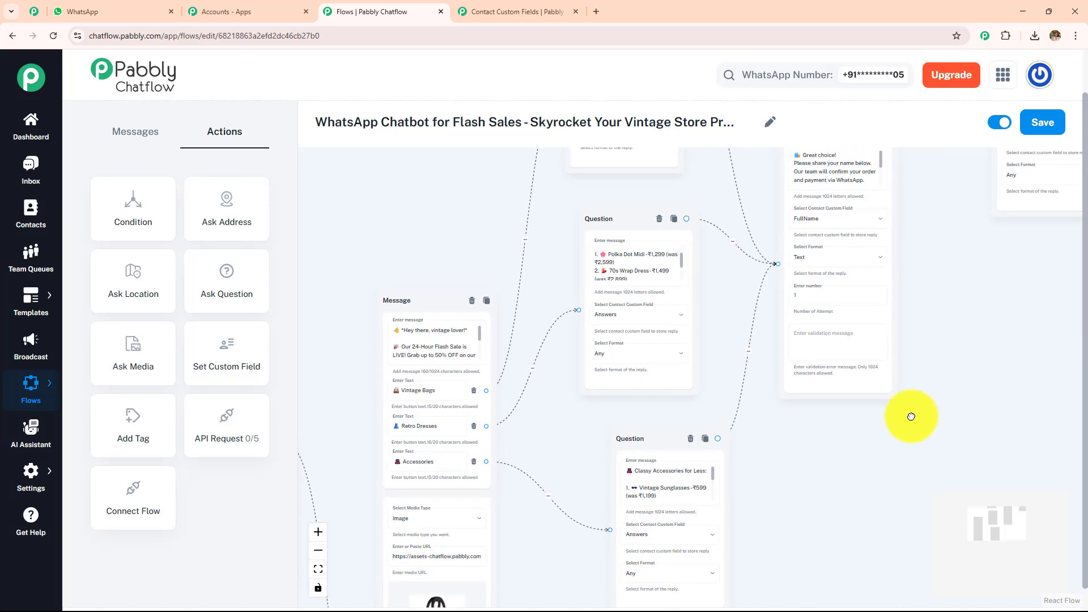
scroll(907, 414, up, 2)
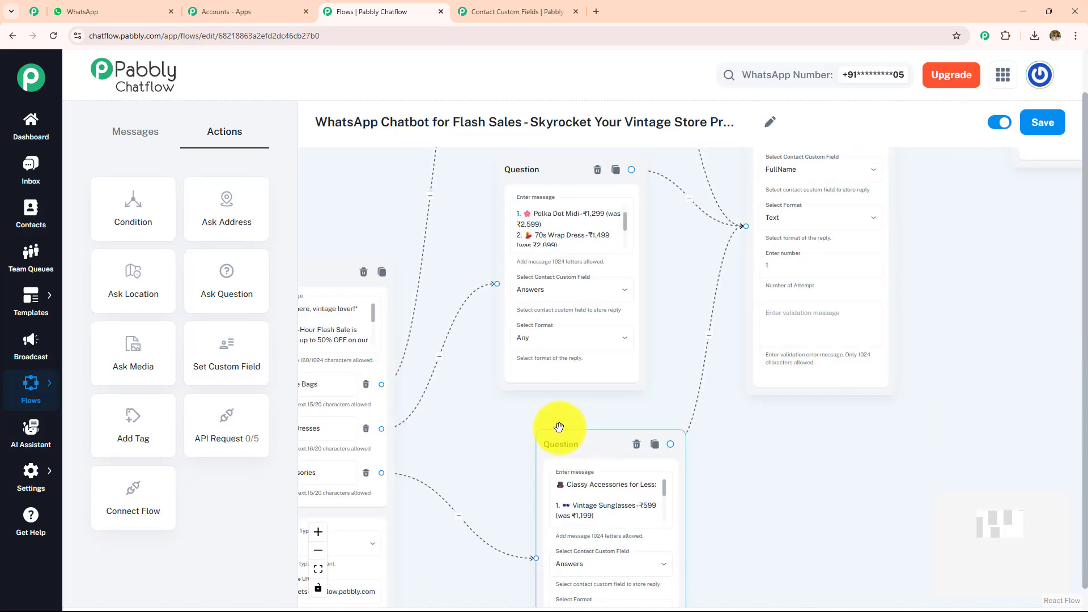
drag(559, 426, 485, 408)
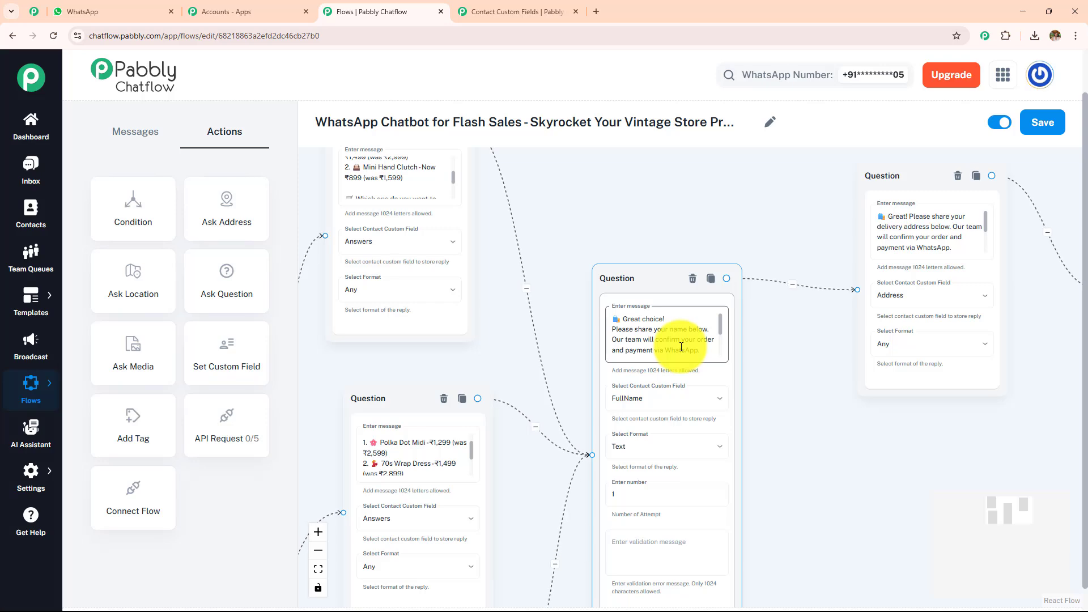
drag(795, 326, 675, 417)
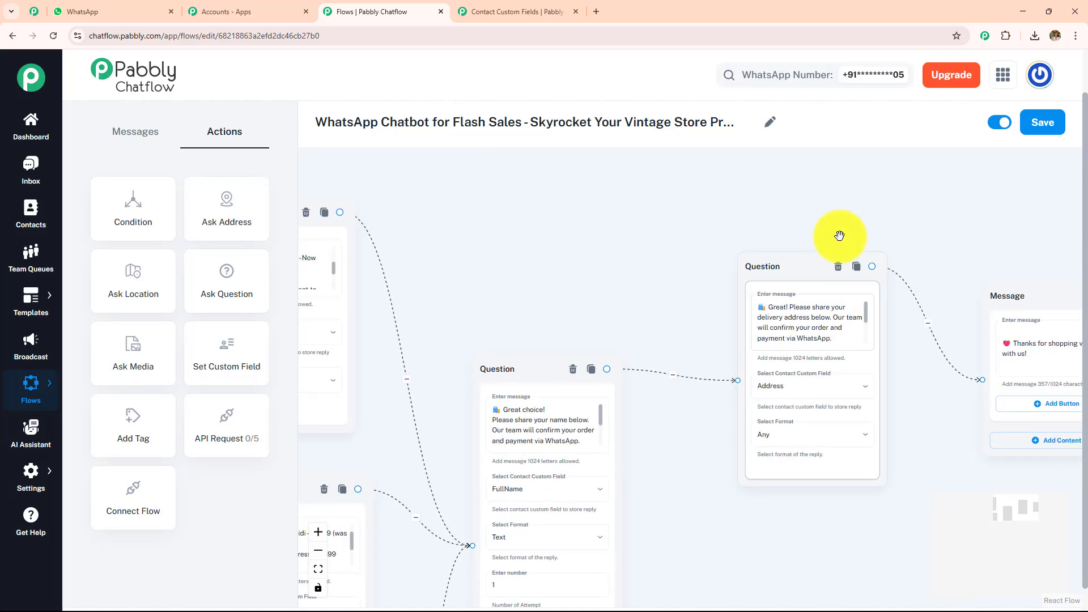
drag(988, 222, 772, 212)
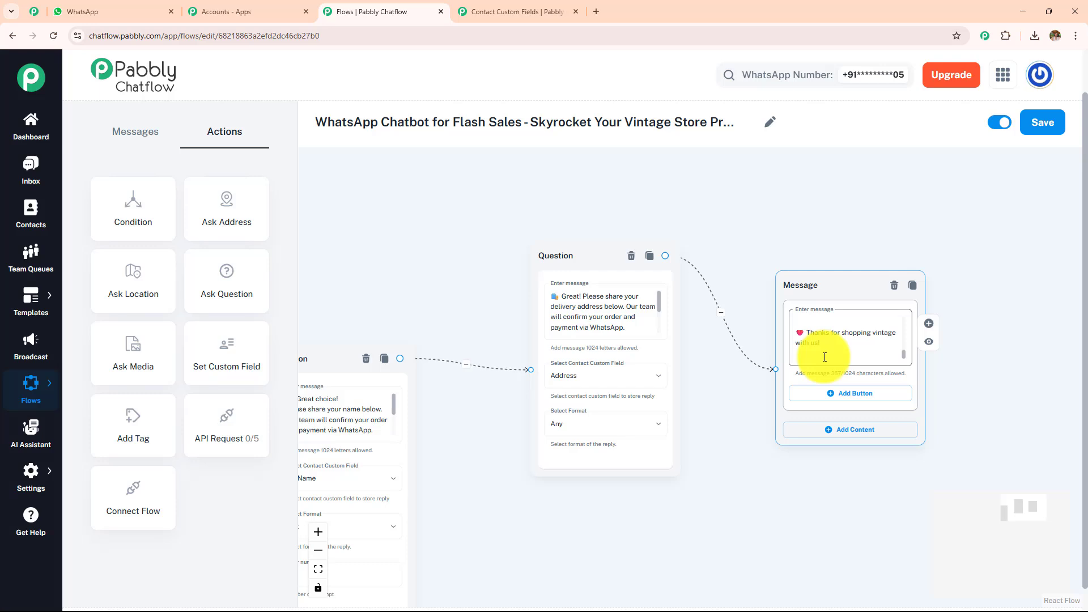
click(986, 244)
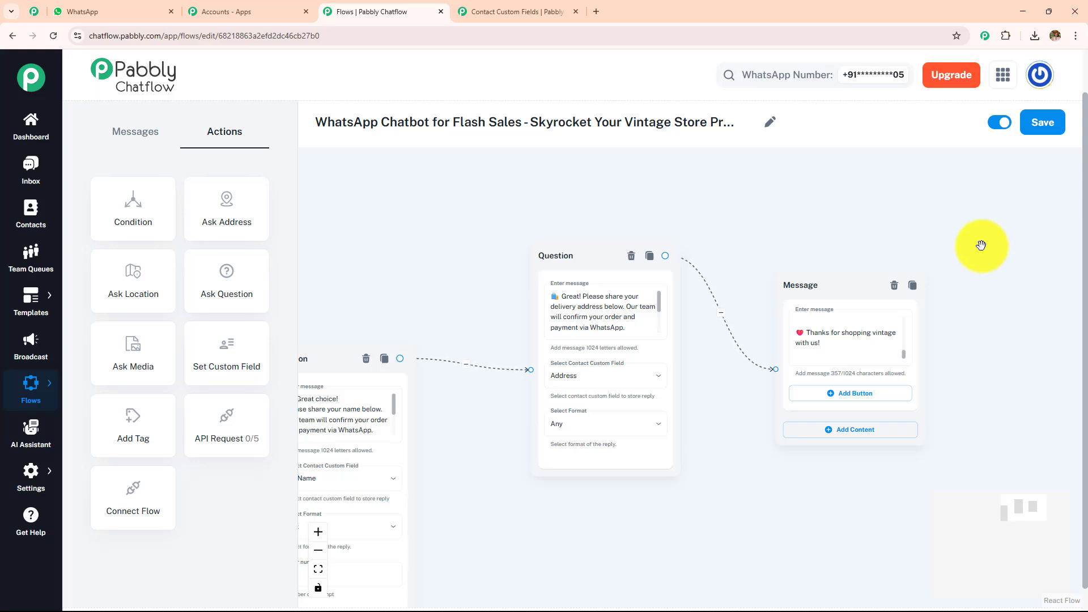
Switch the flow's active status off and back on, save the flow, and dismiss the notification.
click(1008, 126)
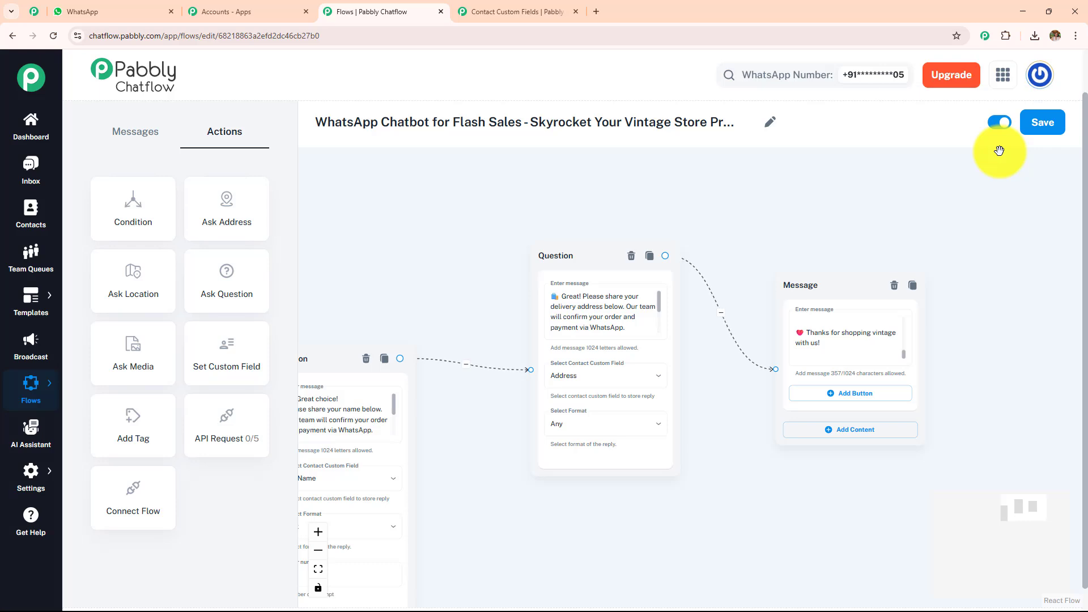
click(999, 125)
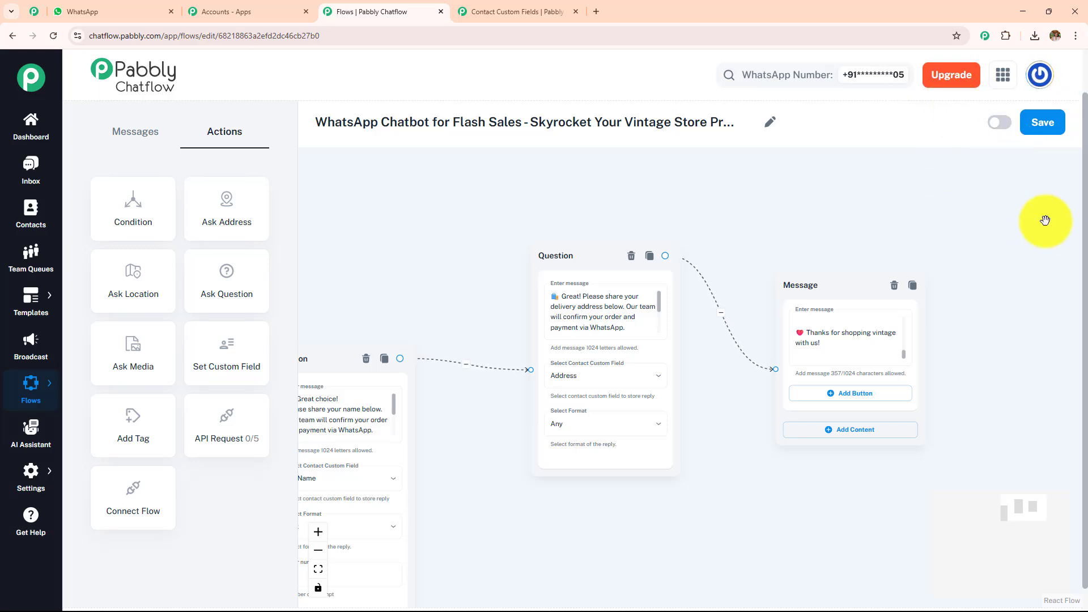
click(998, 123)
click(1032, 129)
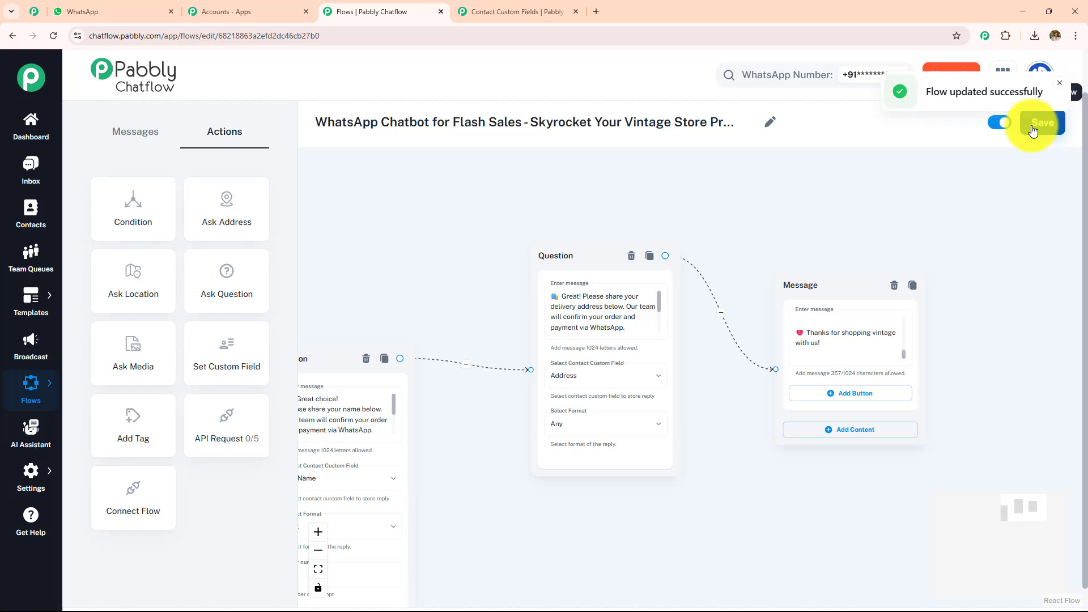
click(1062, 85)
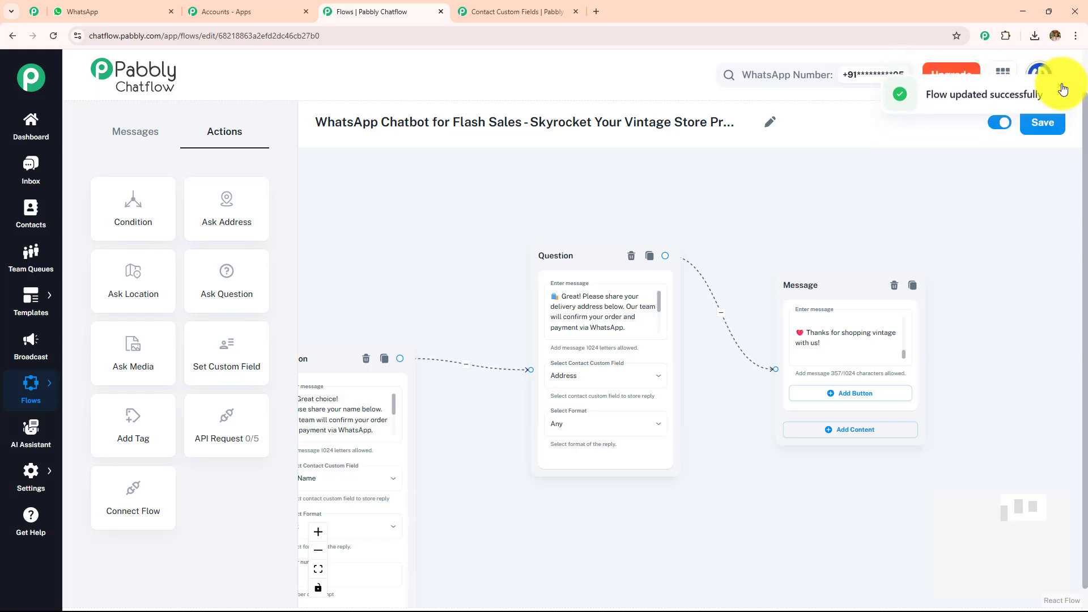
click(1060, 84)
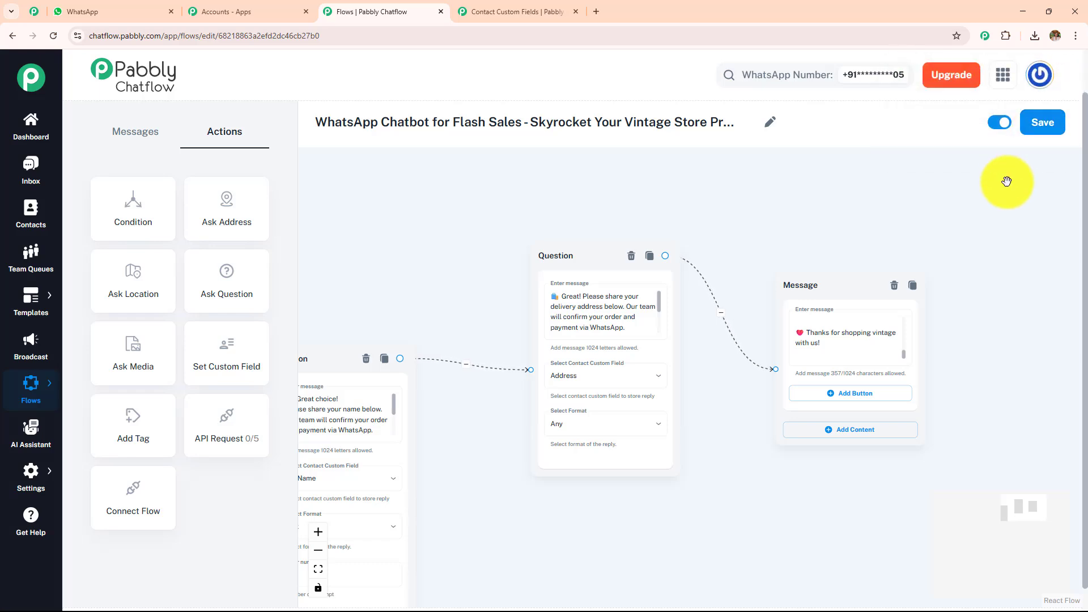
Review the saved flow's connected nodes from the closing message back to the flash-sale greeting and its category buttons.
scroll(965, 251, down, 2)
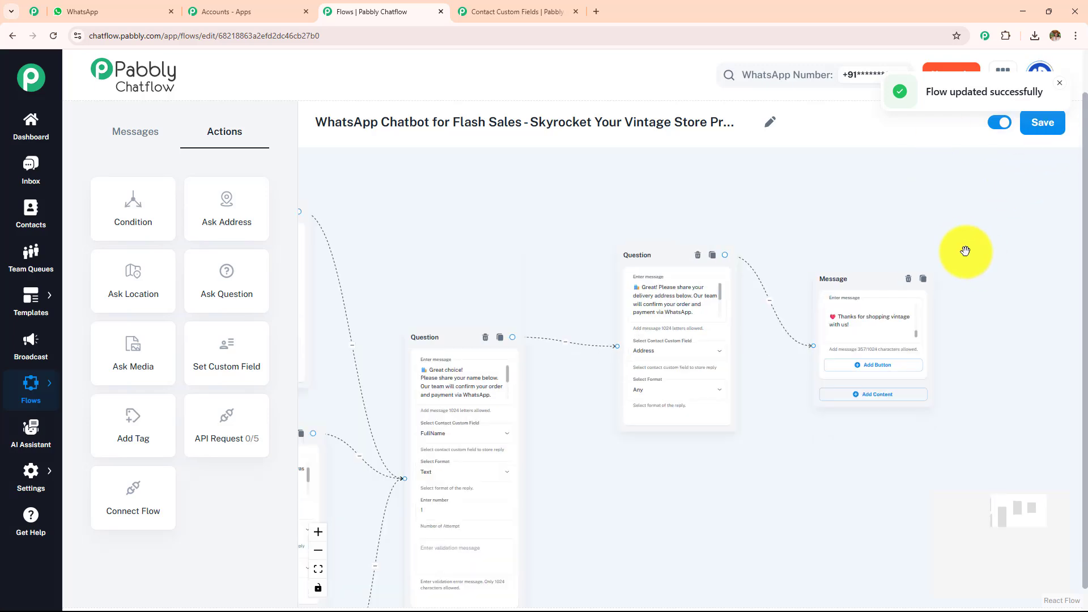
scroll(965, 251, down, 2)
drag(839, 204, 999, 204)
scroll(709, 241, up, 4)
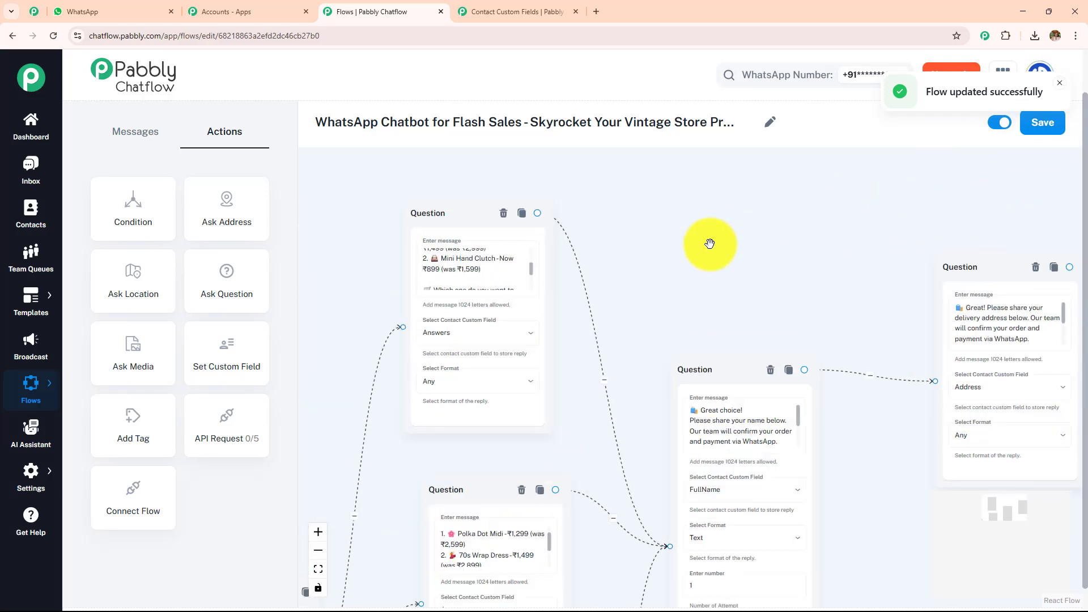
drag(706, 281, 912, 172)
scroll(896, 214, up, 5)
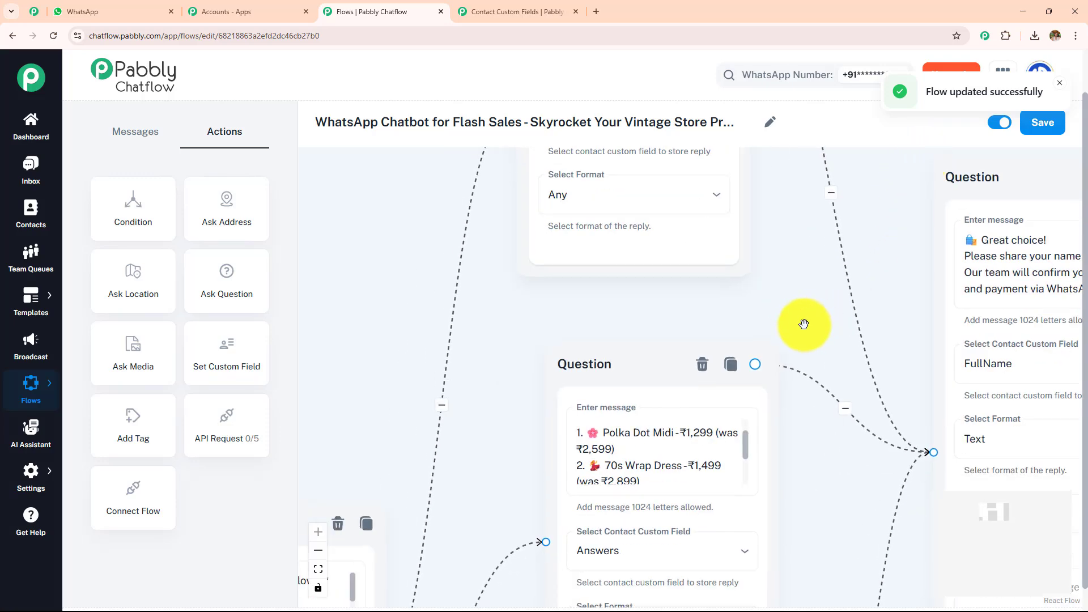
drag(801, 323, 871, 200)
drag(901, 334, 935, 238)
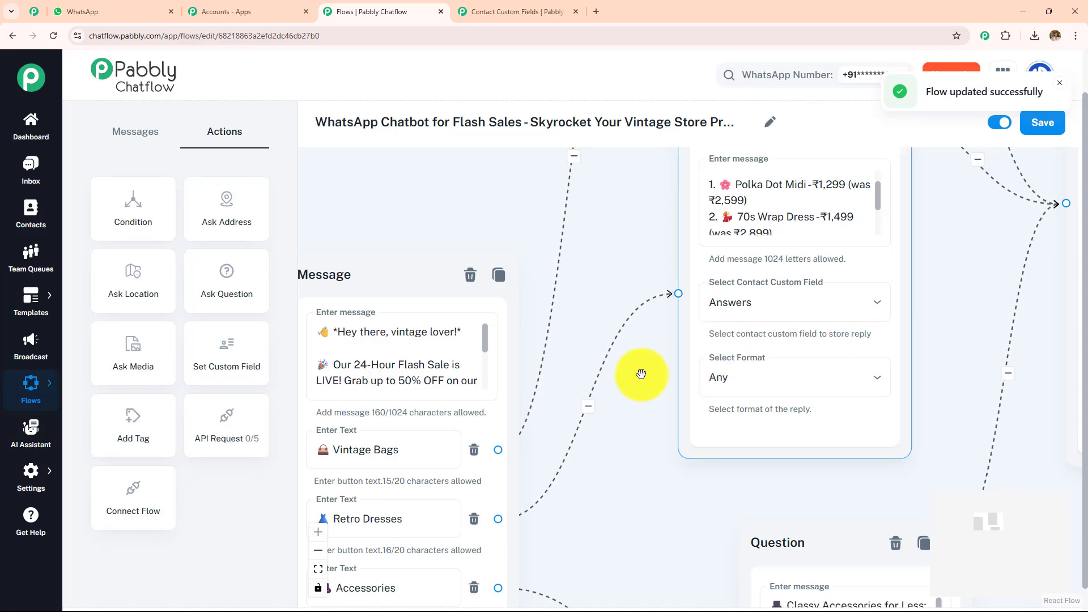
drag(639, 371, 733, 491)
drag(802, 303, 785, 328)
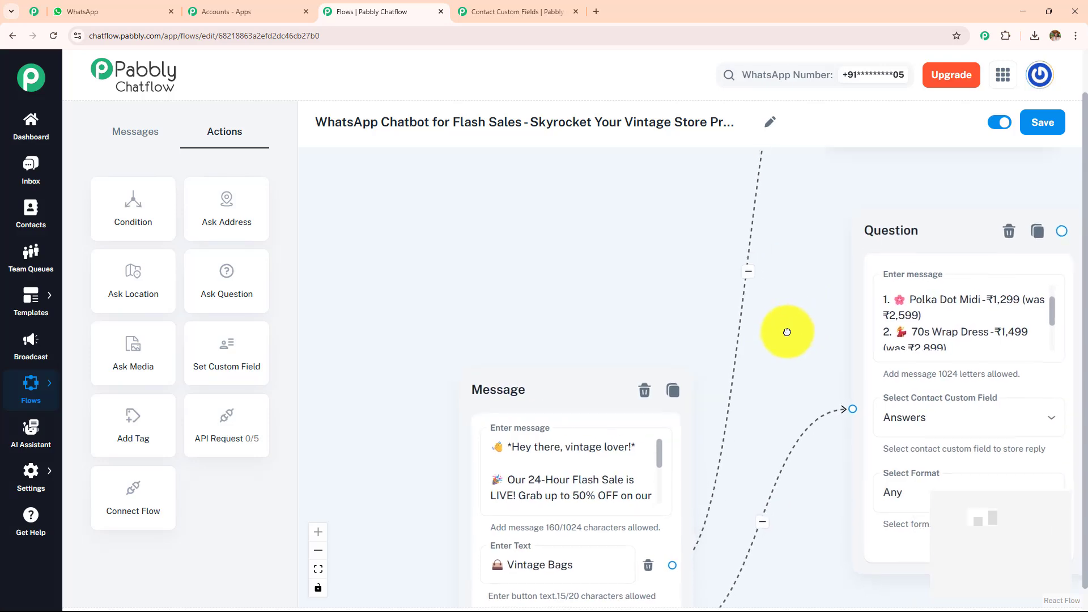
Switch to WhatsApp Web and review the Vintage Store test conversation back to the flash-sale greeting.
click(136, 12)
scroll(675, 282, up, 15)
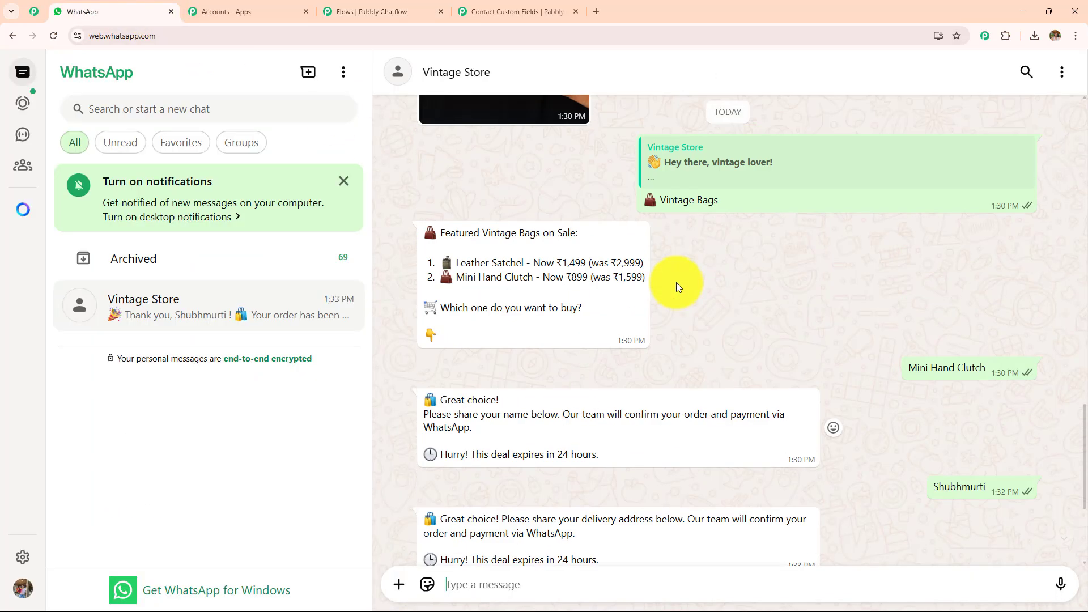
scroll(676, 282, up, 4)
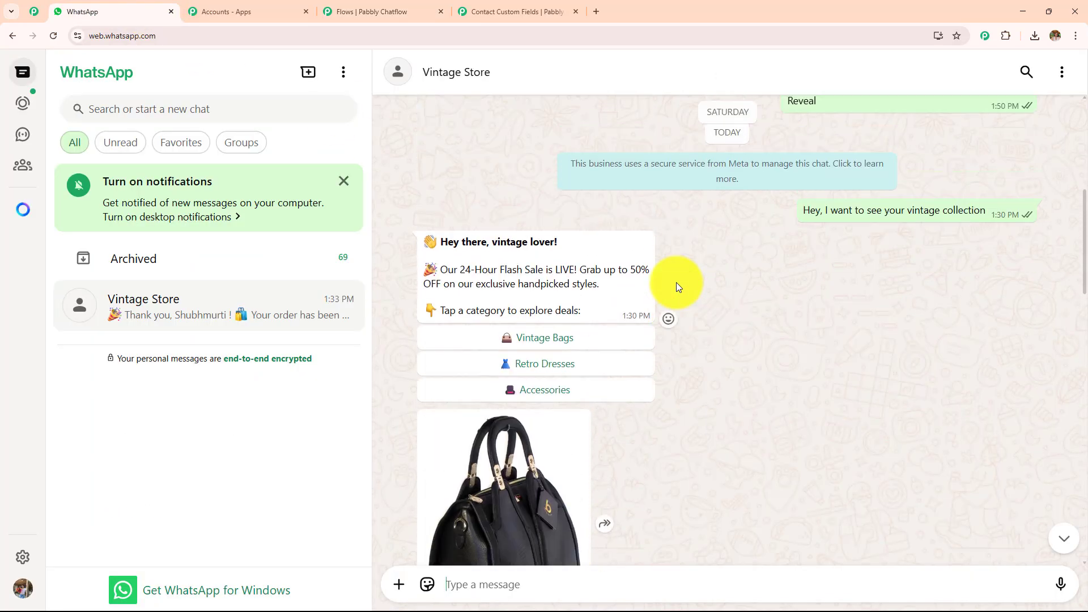